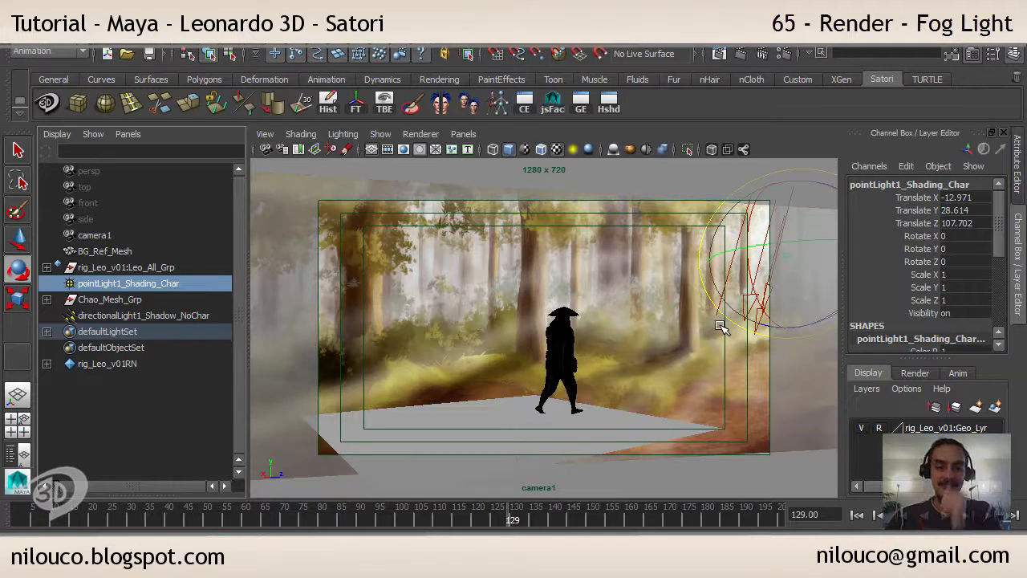
- Save the scene as a new version named render_Leo_TesteBG_walkCycle_A_03.ma
left_click(18, 39)
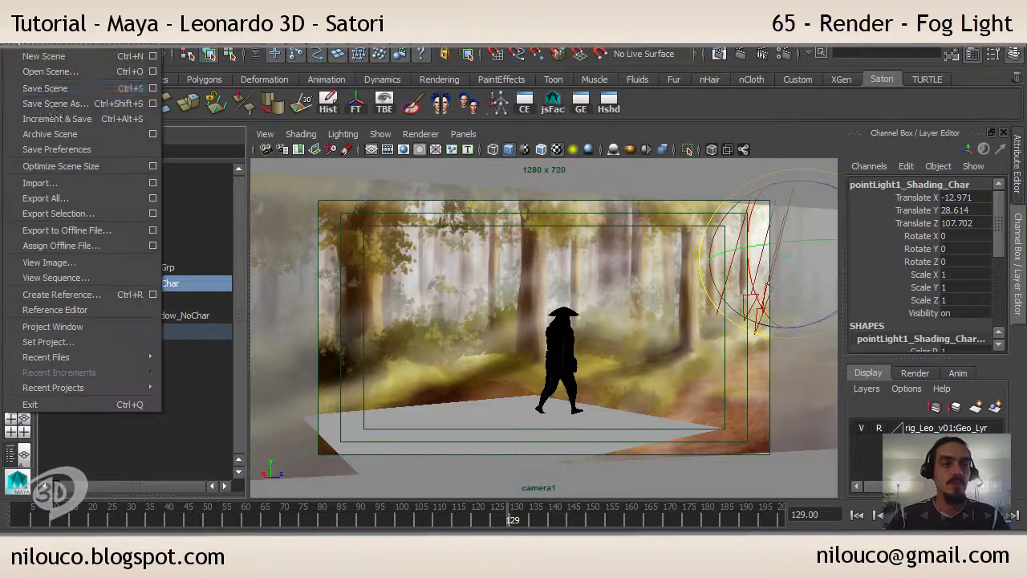
left_click(62, 104)
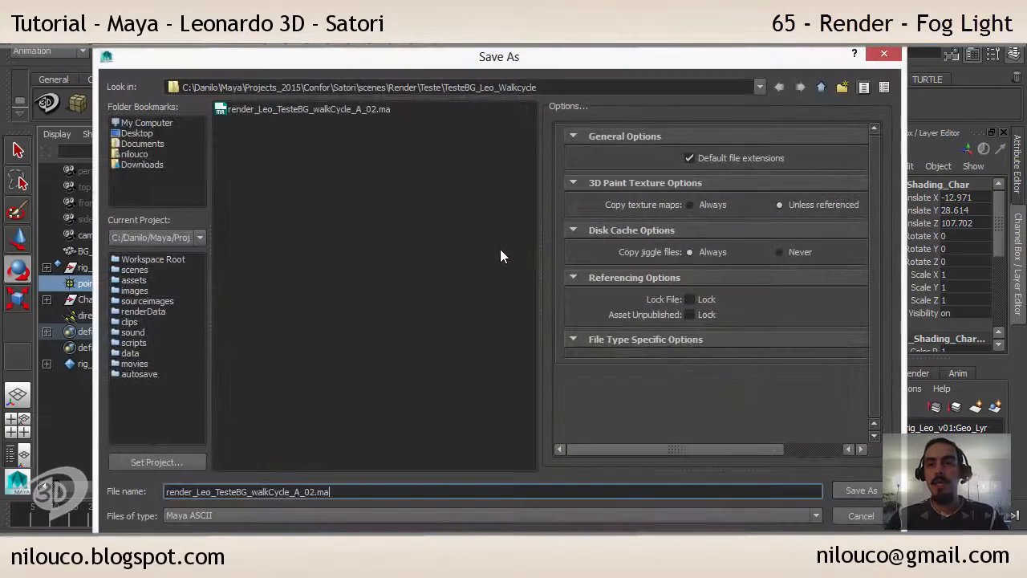
left_click(313, 492)
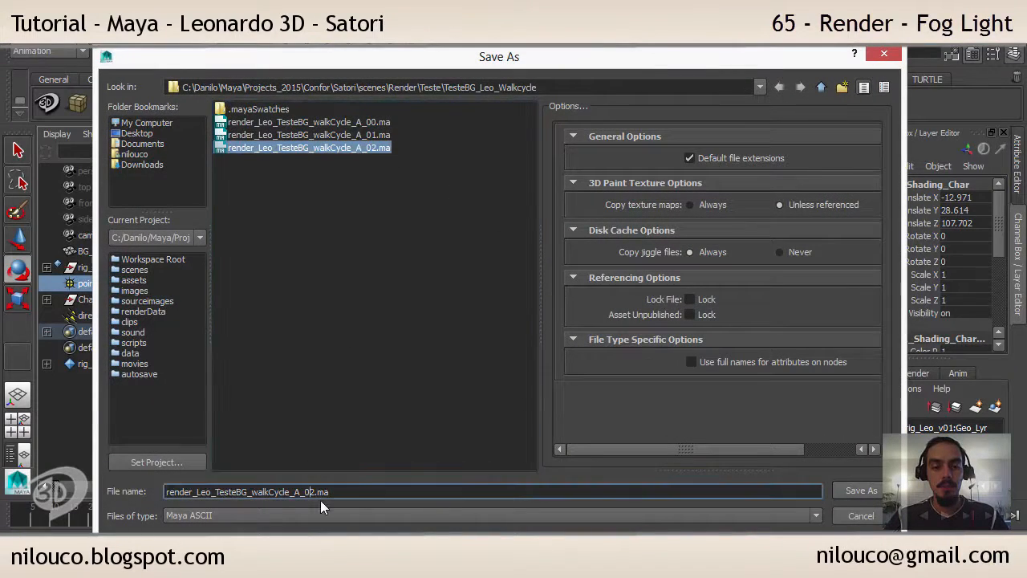
key("shift+Right")
type("3")
key("Return")
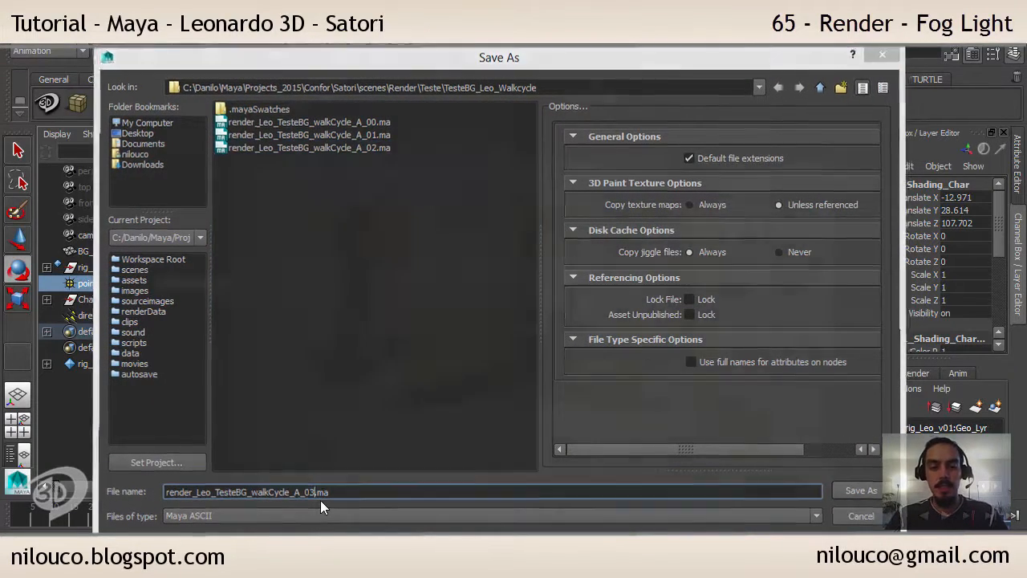
left_click(510, 309)
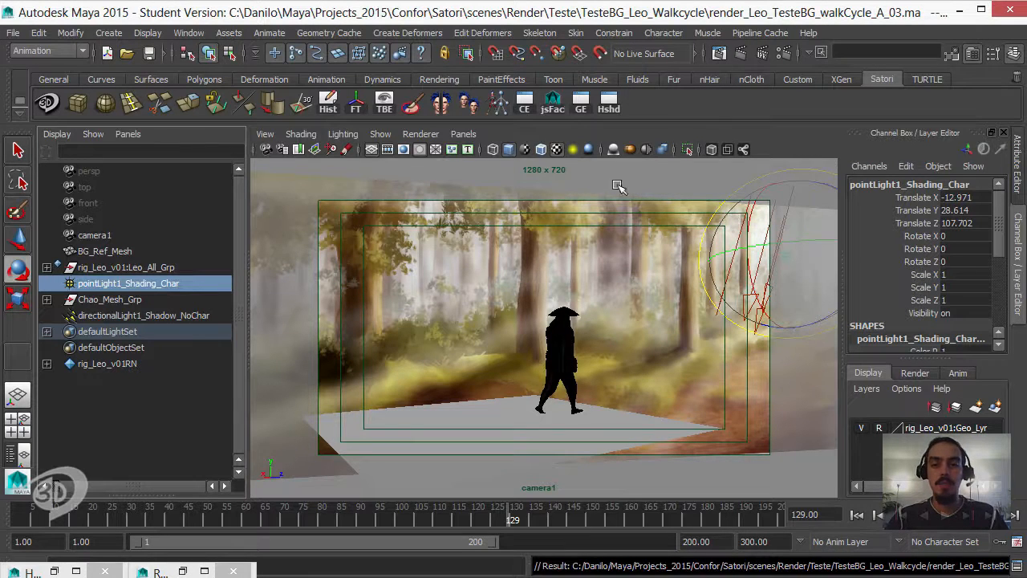
- Clear the object selection and move the current time to frame 200
left_click(321, 169)
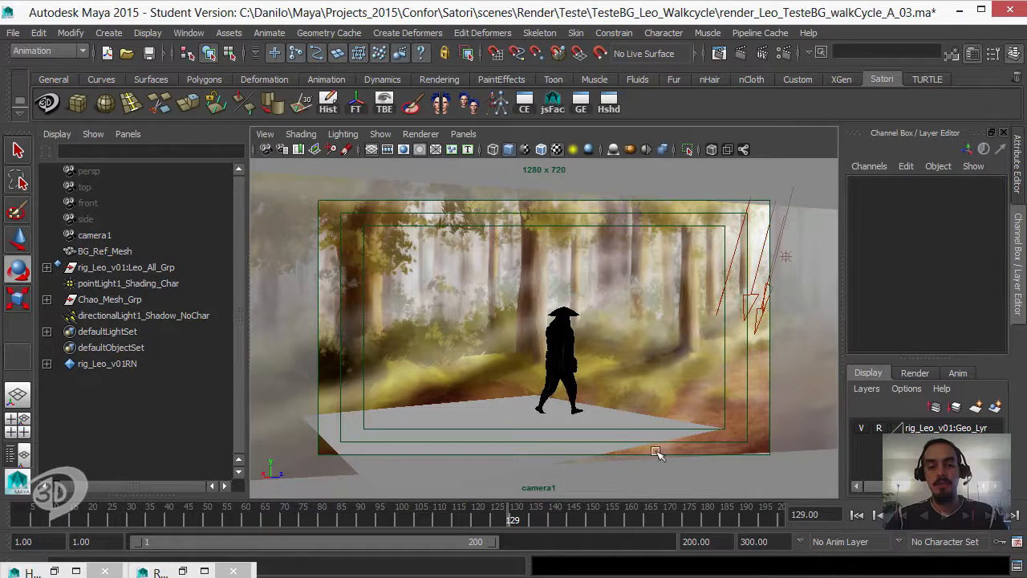
left_click_drag(513, 518, 800, 520)
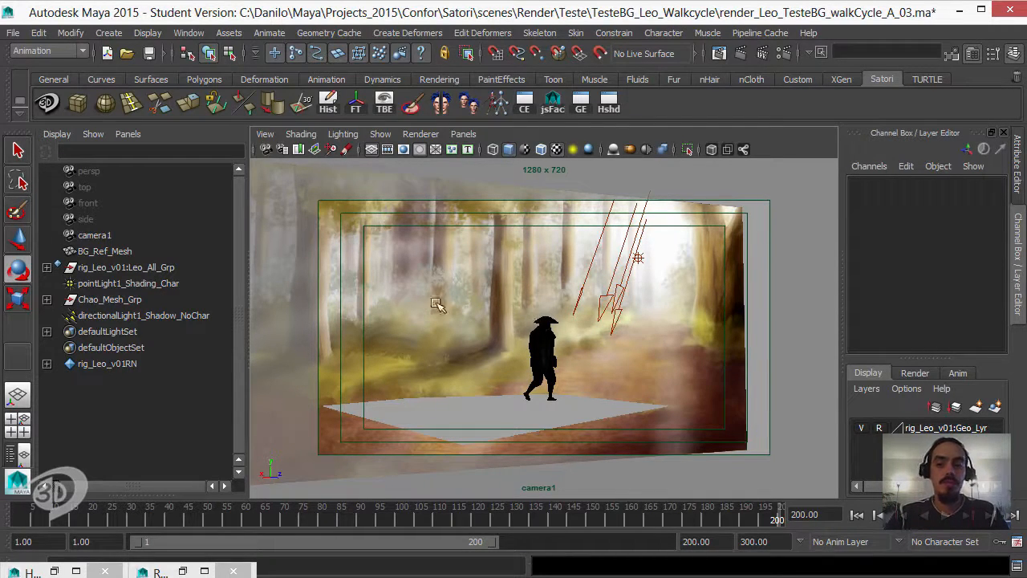
- Create a display layer named BG_Lyr from the selected background mesh BG_Ref_Mesh
left_click(101, 251)
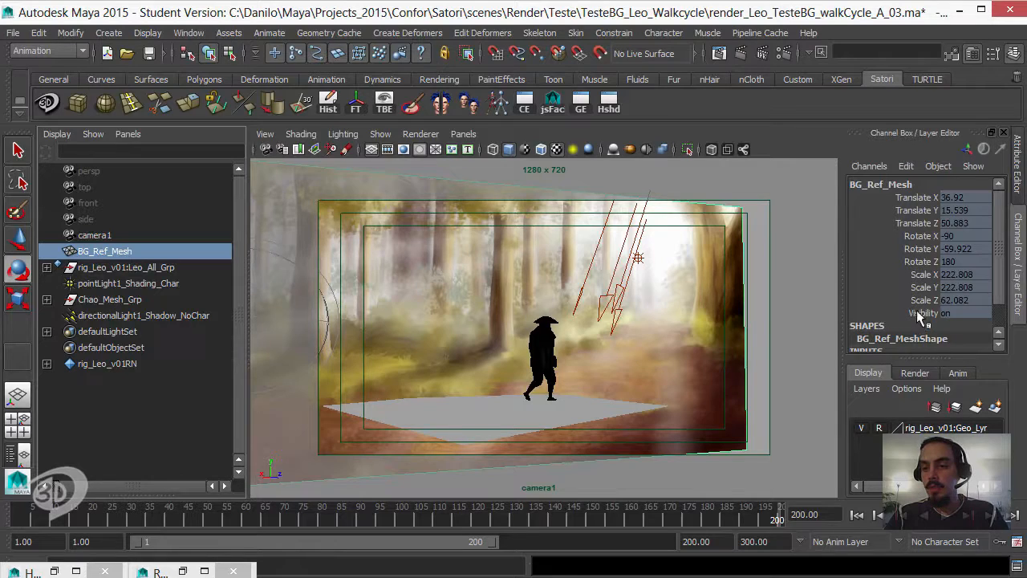
left_click(994, 408)
double_click(914, 445)
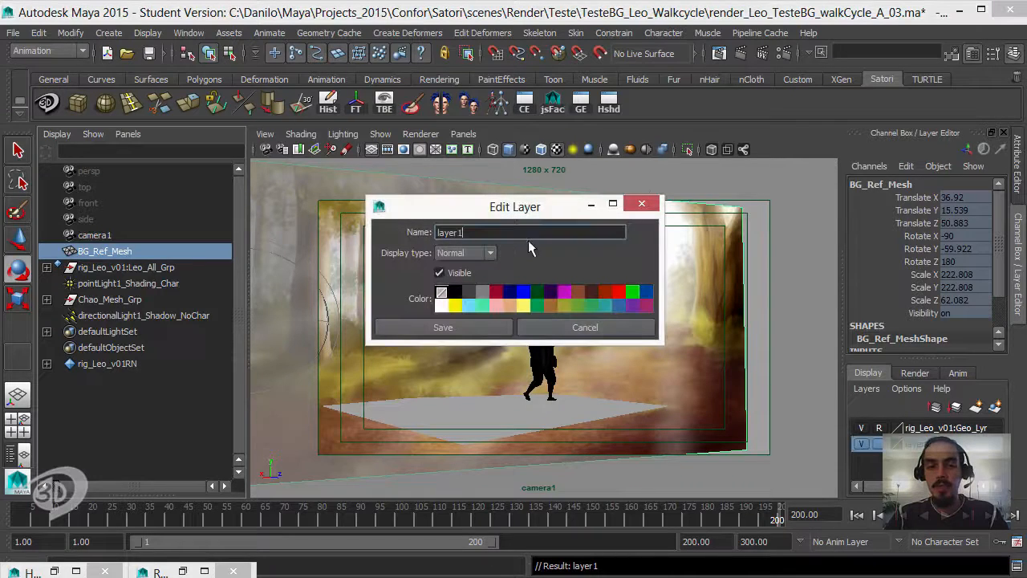
left_click_drag(519, 235, 358, 232)
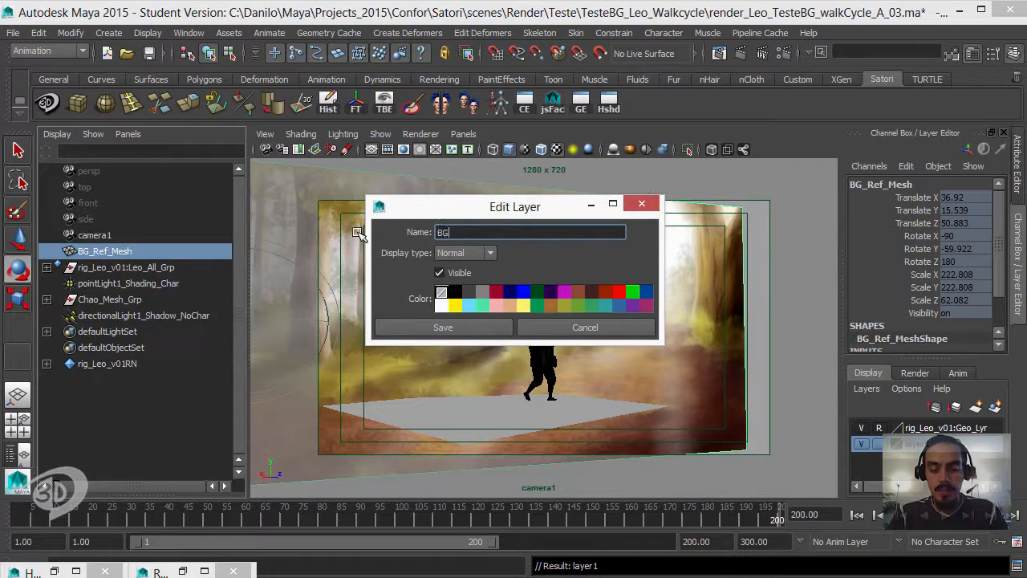
type("BG_Lyr")
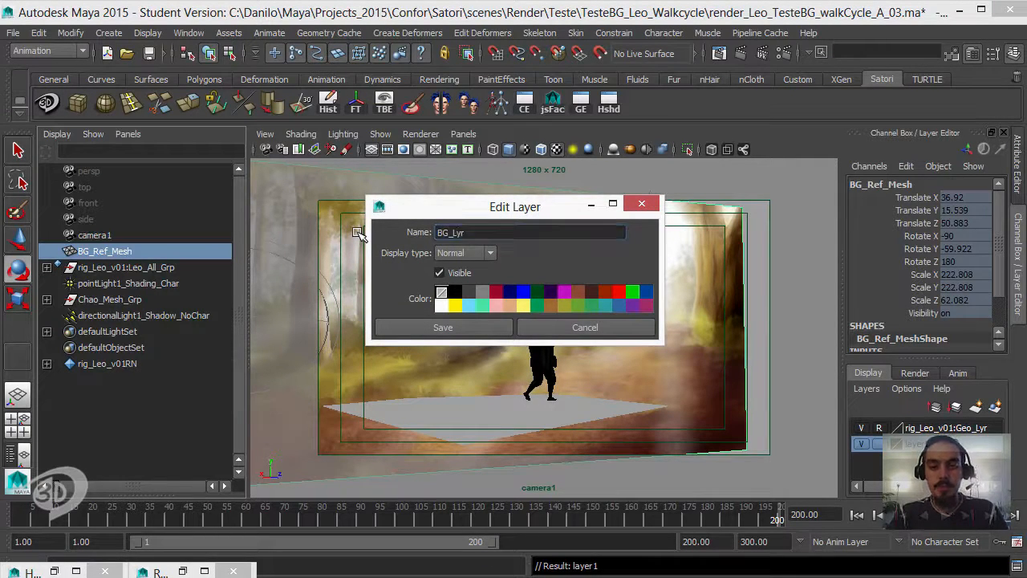
left_click(462, 327)
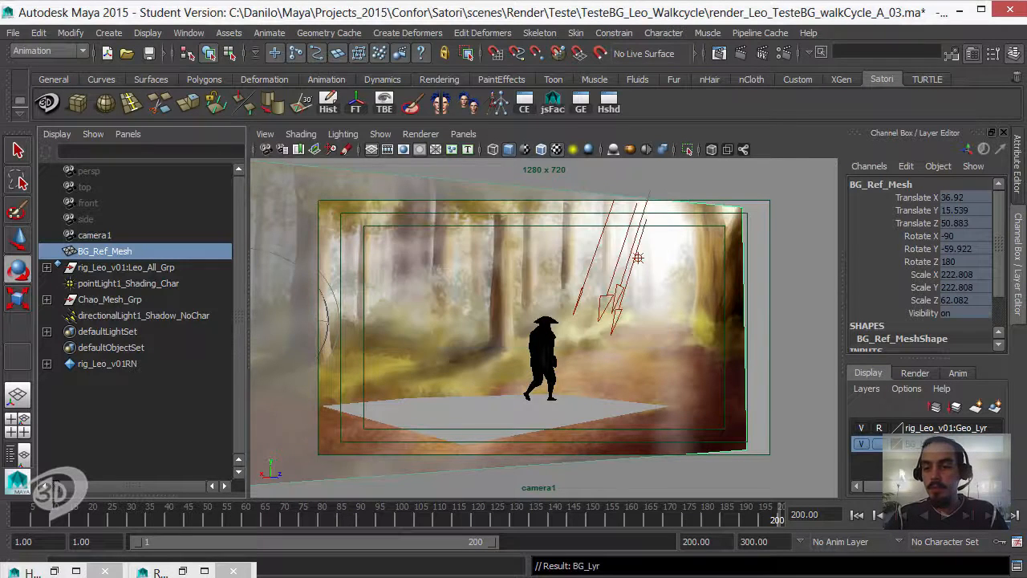
- Hide the BG_Lyr display layer, pick the floor mesh to locate it, and deselect it again
left_click(862, 446)
left_click(549, 341)
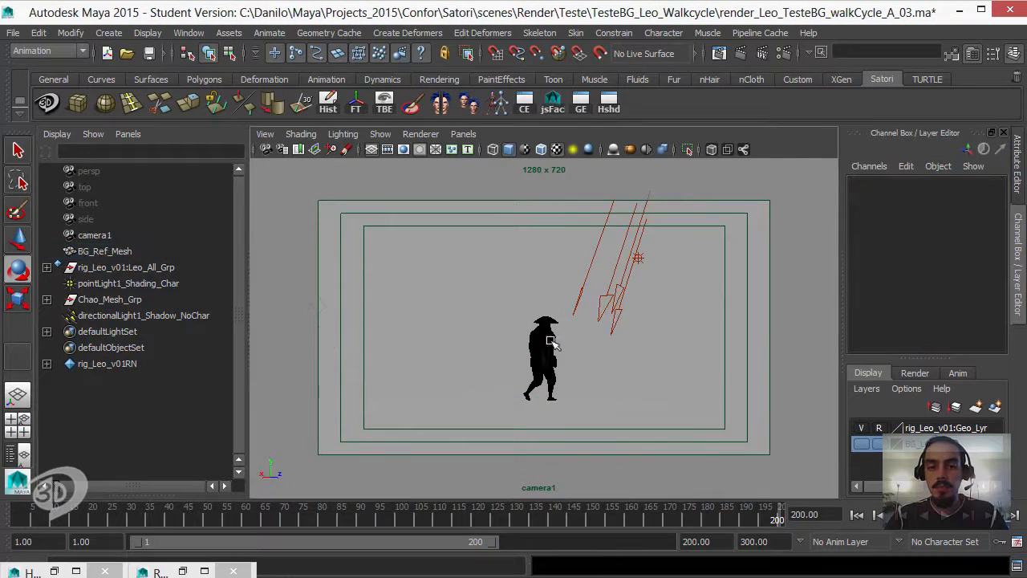
left_click(495, 434)
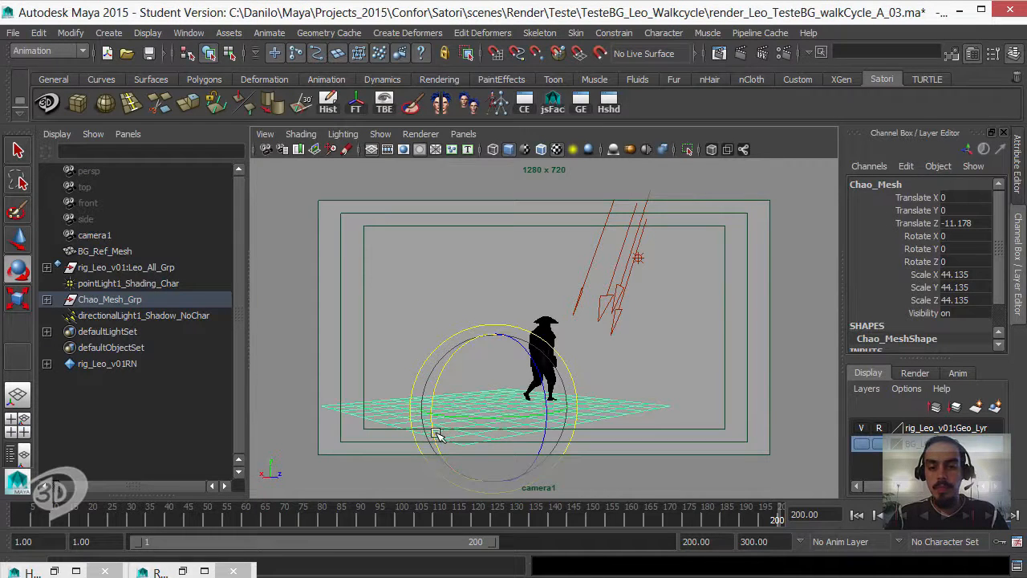
left_click(481, 276)
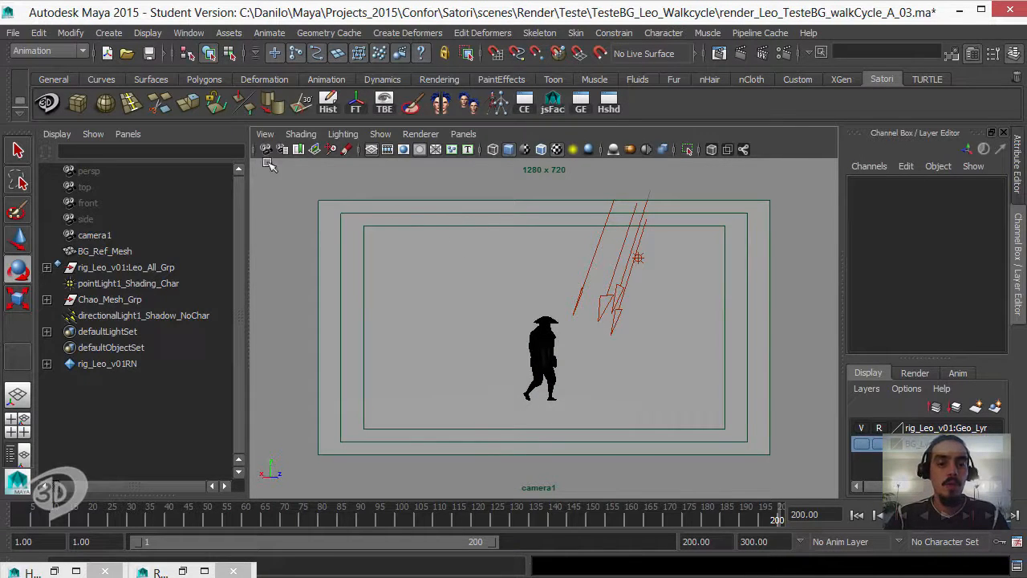
- Create a spot light and switch the viewport to the perspective camera with the Move tool active
left_click(108, 33)
mouse_move(149, 106)
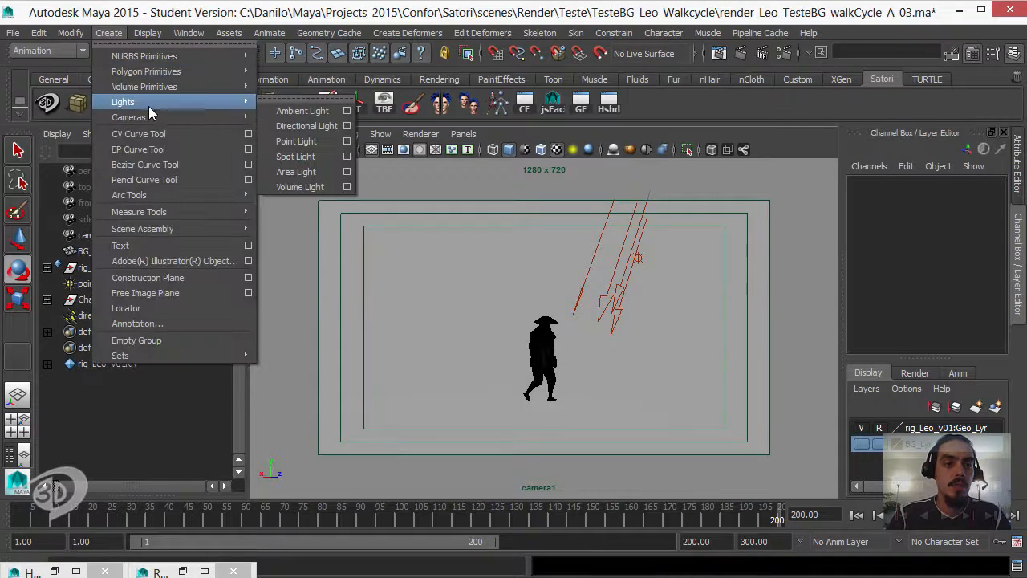
left_click(314, 163)
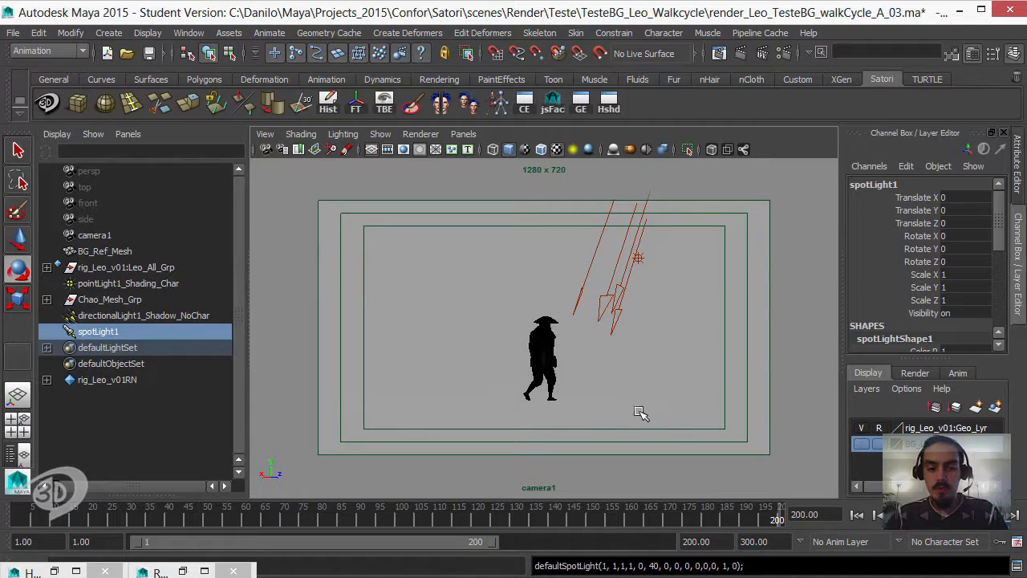
key("w")
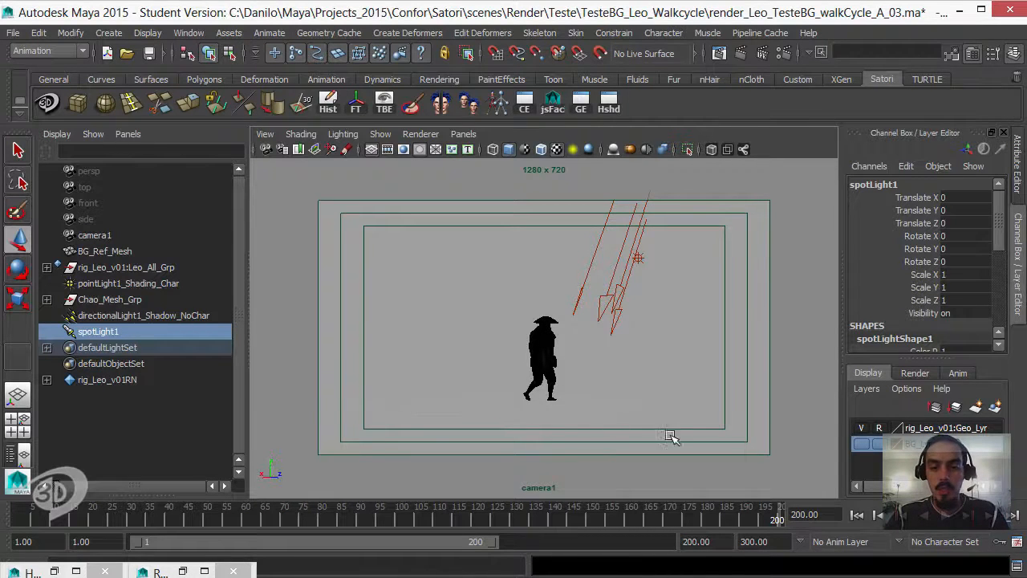
key("space")
left_click_drag(679, 398, 676, 345)
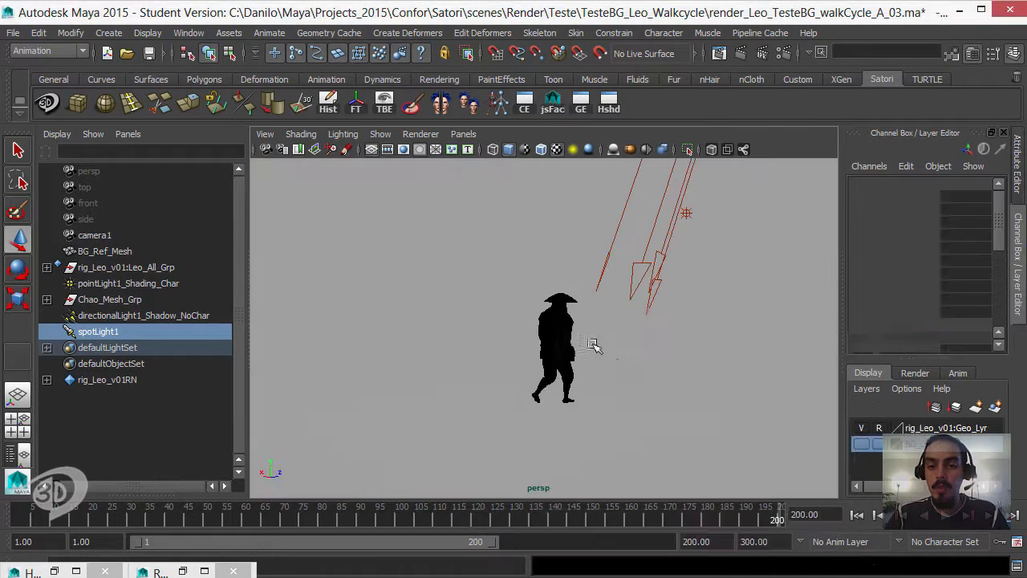
- Move the spot light above and in front of the character, to about X -5.482, Y 43.498, Z 127.21
right_click_drag(596, 345, 466, 343, "alt")
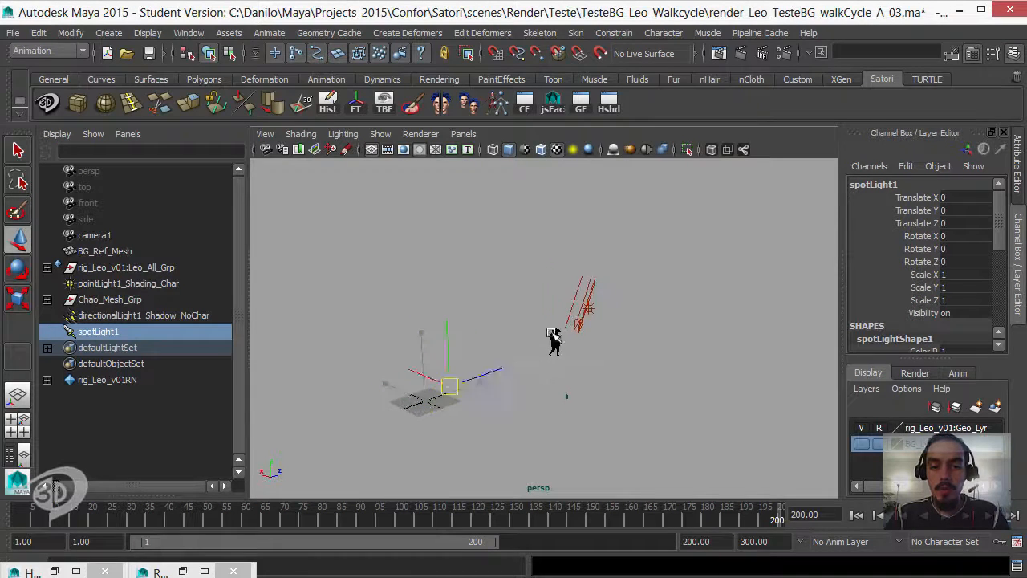
left_click_drag(617, 311, 409, 288, "alt")
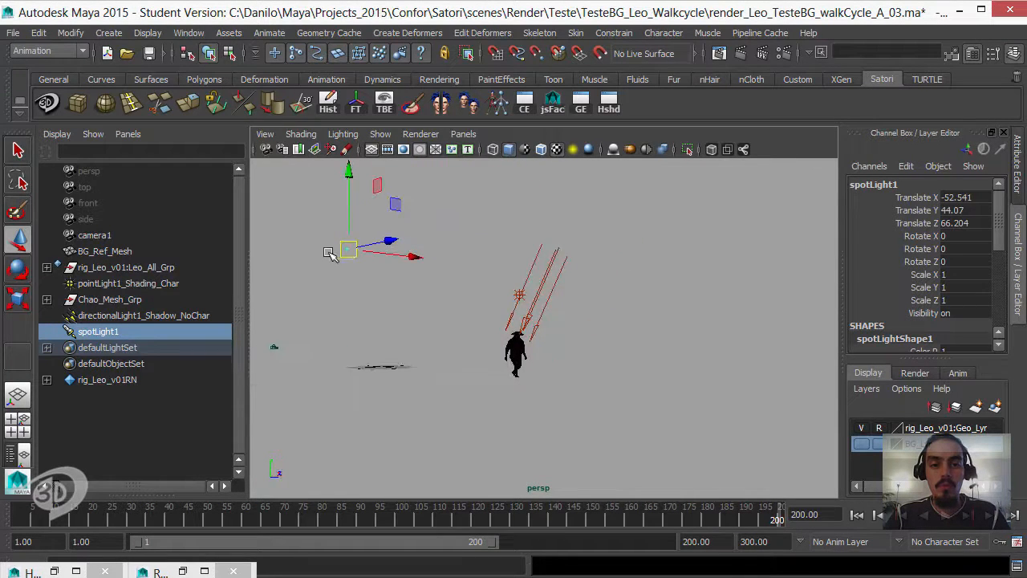
left_click_drag(347, 252, 530, 299)
left_click_drag(530, 300, 610, 330, "alt")
right_click_drag(610, 330, 607, 320, "alt")
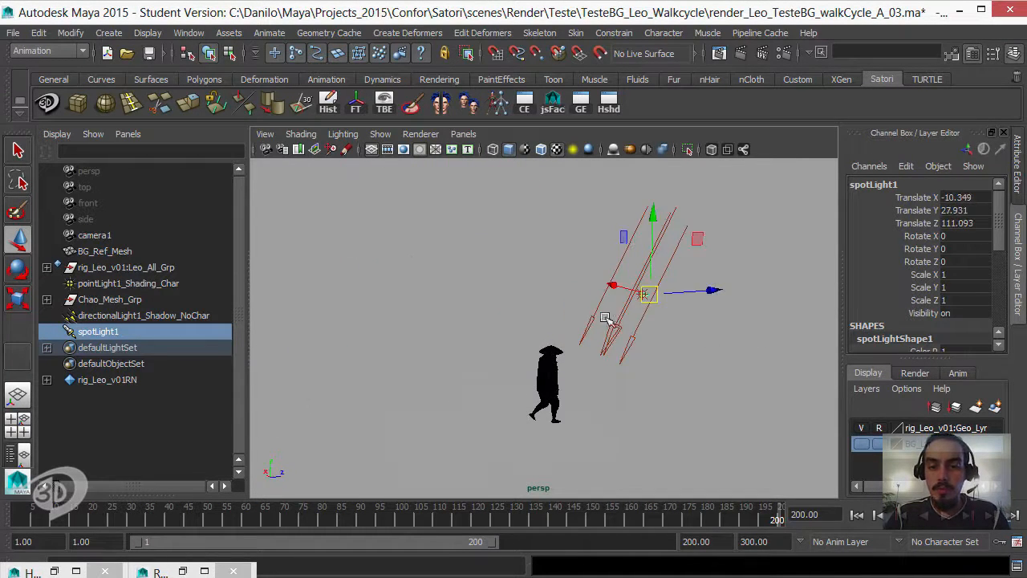
left_click_drag(608, 321, 581, 230, "alt")
left_click_drag(596, 239, 614, 229, "alt")
left_click_drag(618, 237, 613, 210, "alt")
left_click_drag(613, 210, 571, 238, "alt")
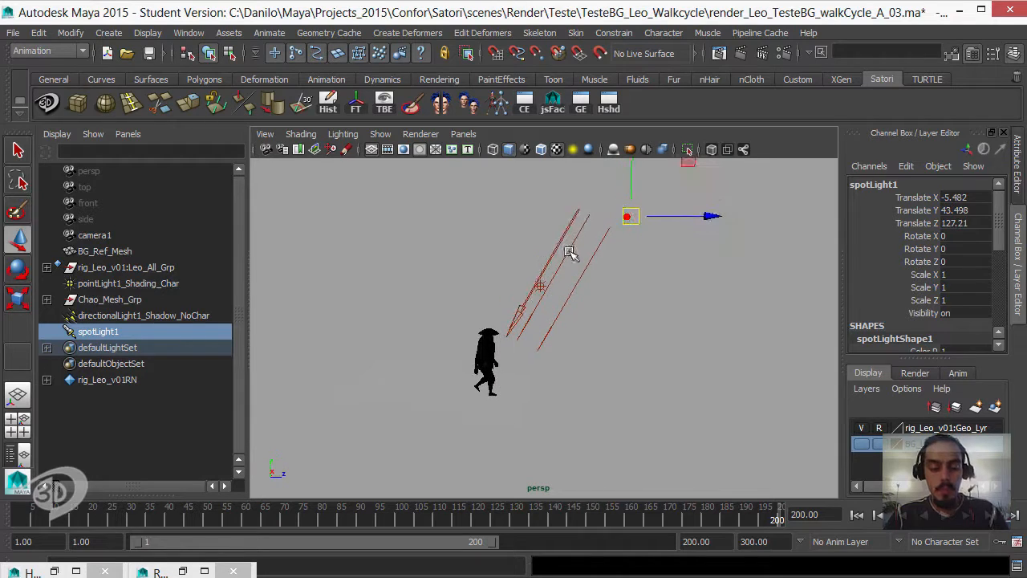
- Scale the spot light uniformly to about 23.038
key("r")
left_click_drag(588, 286, 618, 317, "alt")
left_click_drag(645, 228, 771, 252)
mouse_move(645, 294)
left_mouse_down("alt")
mouse_move(680, 281)
mouse_move(653, 302)
left_mouse_up("alt")
- Rotate the spot light about the X axis to about -58.778 so it aims down toward the character
key("e")
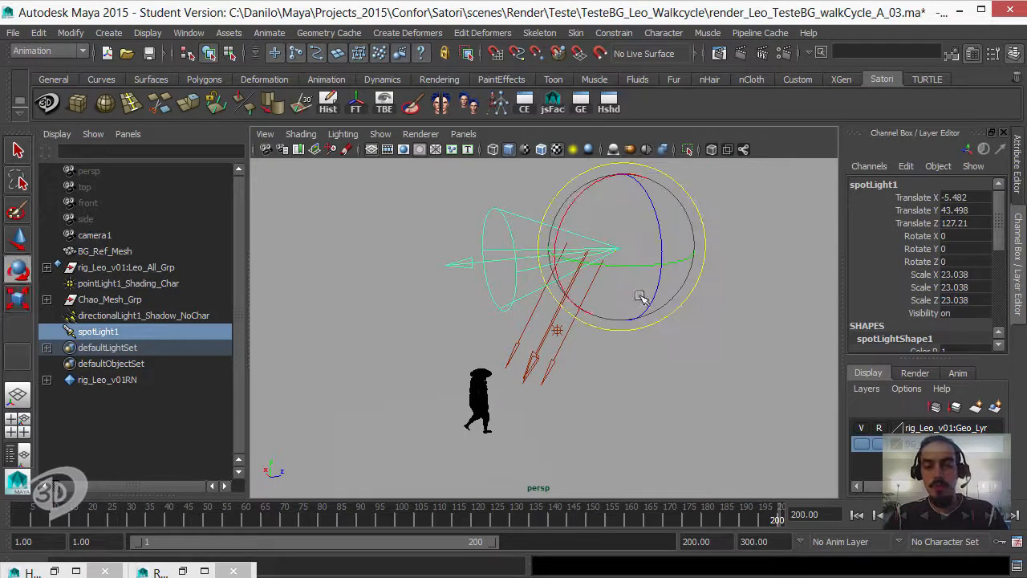
left_click_drag(578, 195, 556, 261)
right_click_drag(557, 262, 601, 291, "alt")
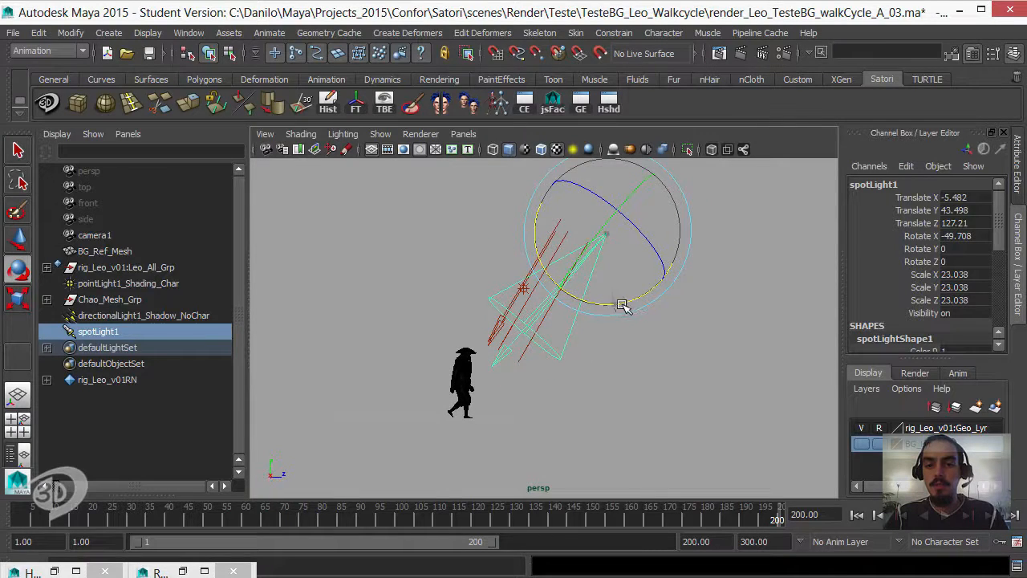
left_click_drag(616, 304, 627, 308)
mouse_move(634, 308)
left_mouse_down("alt")
mouse_move(692, 300)
mouse_move(706, 321)
mouse_move(529, 278)
mouse_move(627, 306)
mouse_move(626, 278)
mouse_move(628, 296)
left_mouse_up("alt")
- Look through camera1, show BG_Lyr, and move the spot light up to about X -9.1, Y 56.611, Z 130.062
middle_click_drag(99, 234, 554, 257)
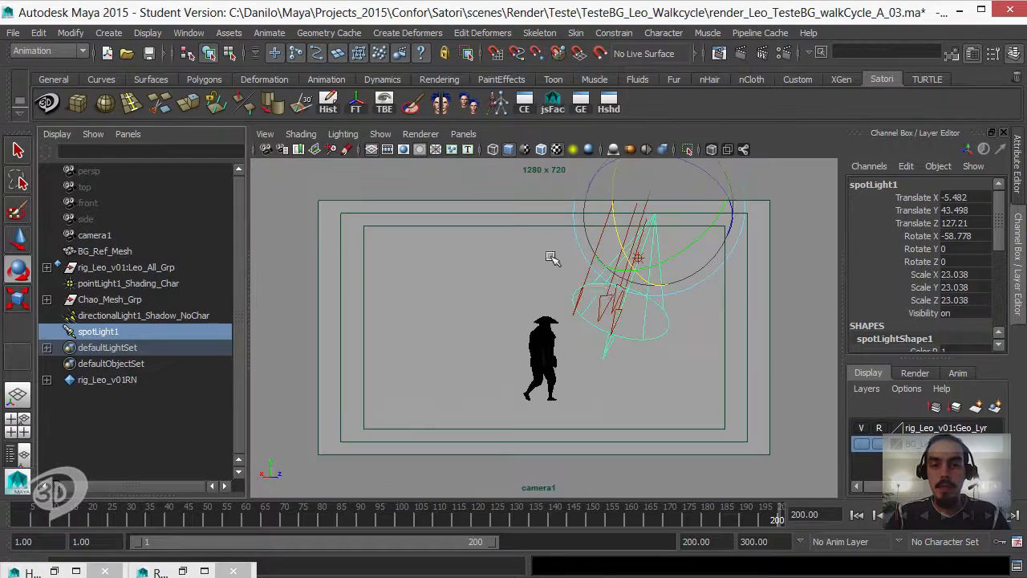
key("w")
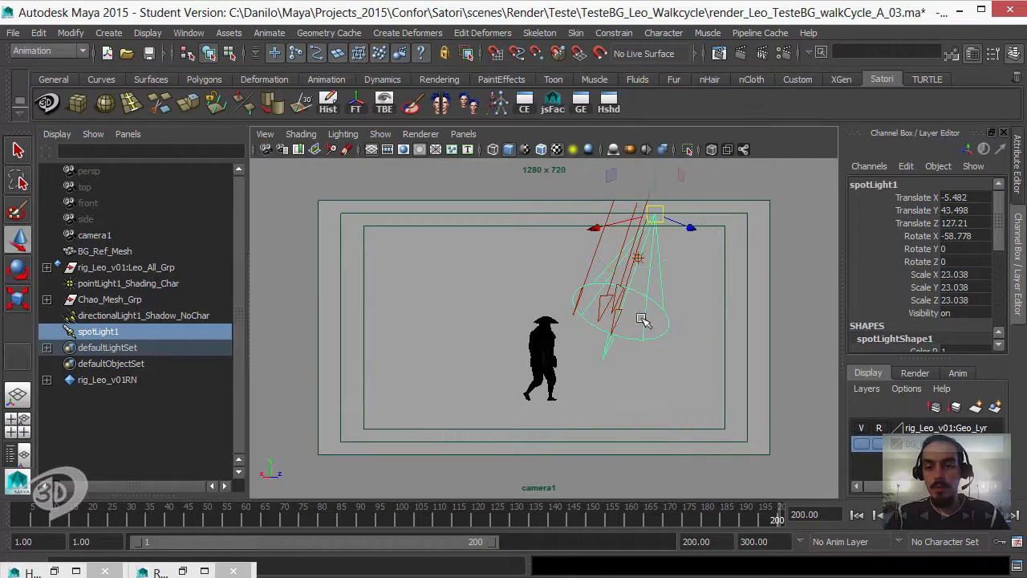
left_click(861, 444)
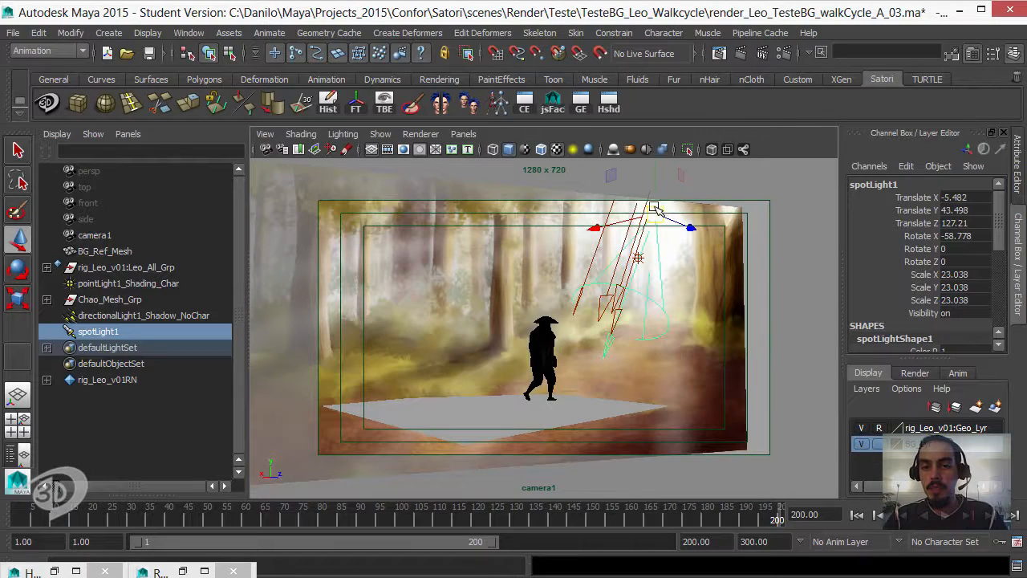
left_click_drag(655, 212, 667, 211)
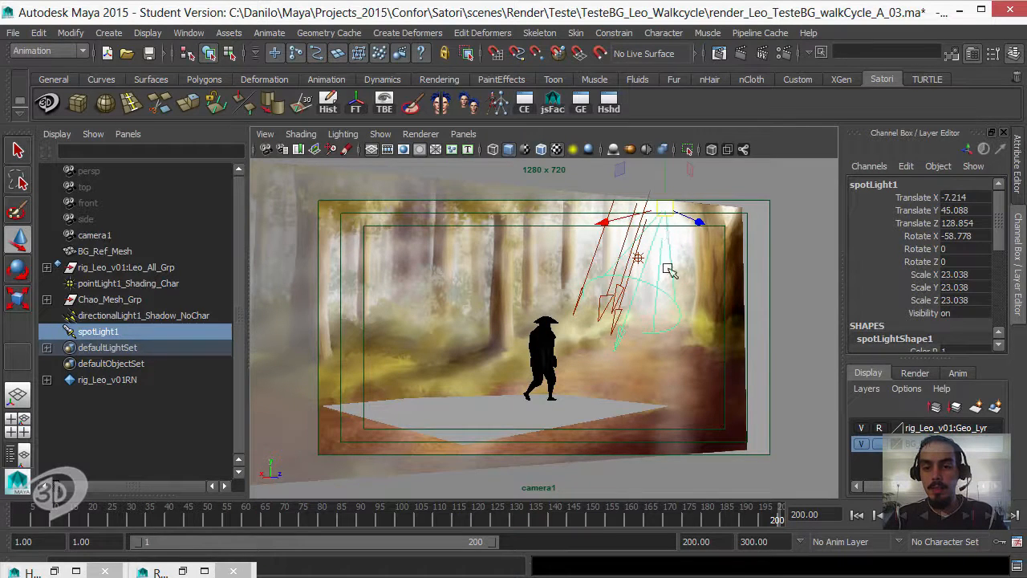
left_click_drag(667, 212, 672, 174)
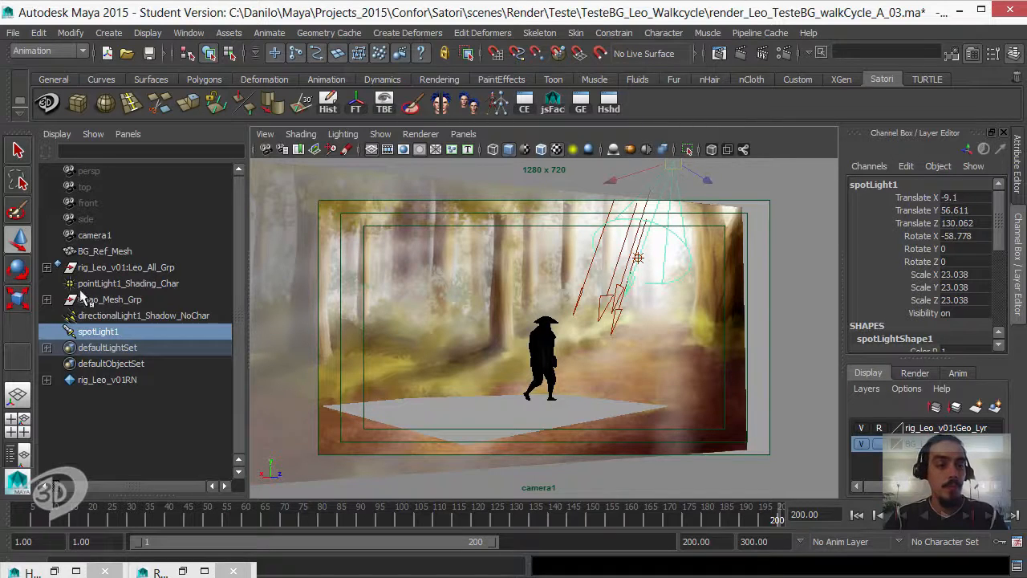
- Scale the spot light uniformly to about 49.092 and widen its Cone Angle to about 58.793
left_click(19, 300)
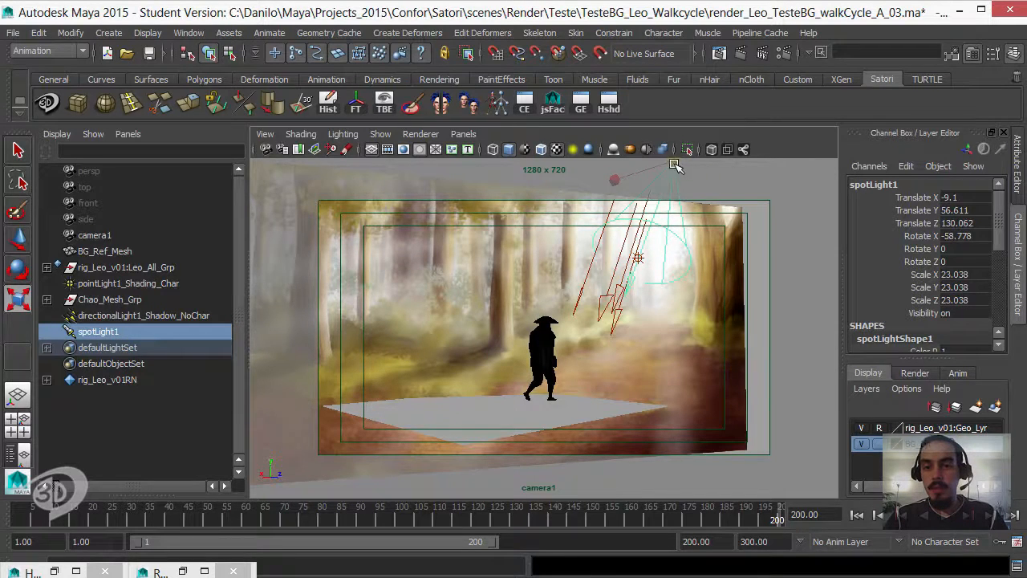
left_click_drag(676, 165, 925, 100)
scroll(993, 244, "down", 5)
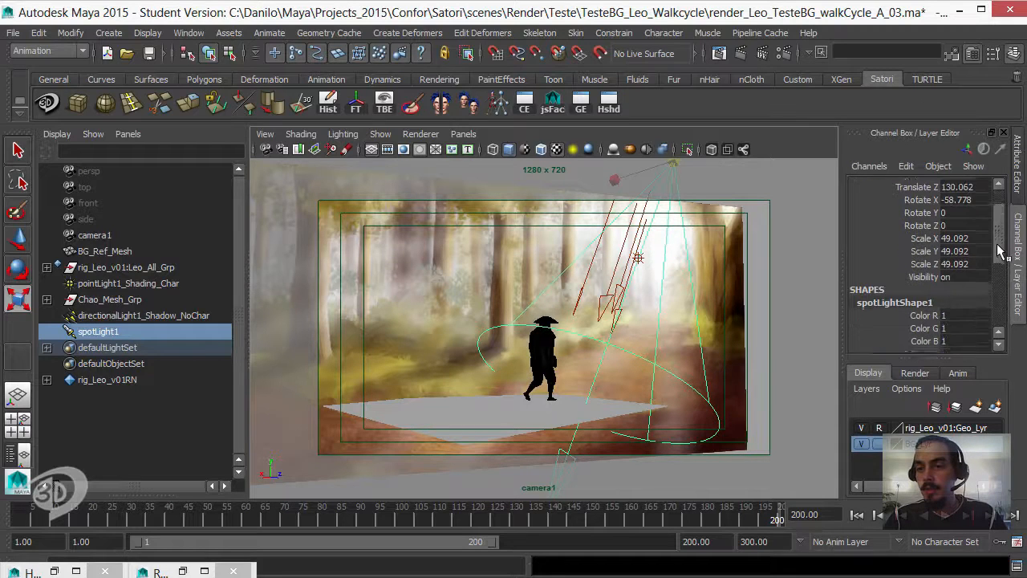
scroll(990, 284, "down", 1)
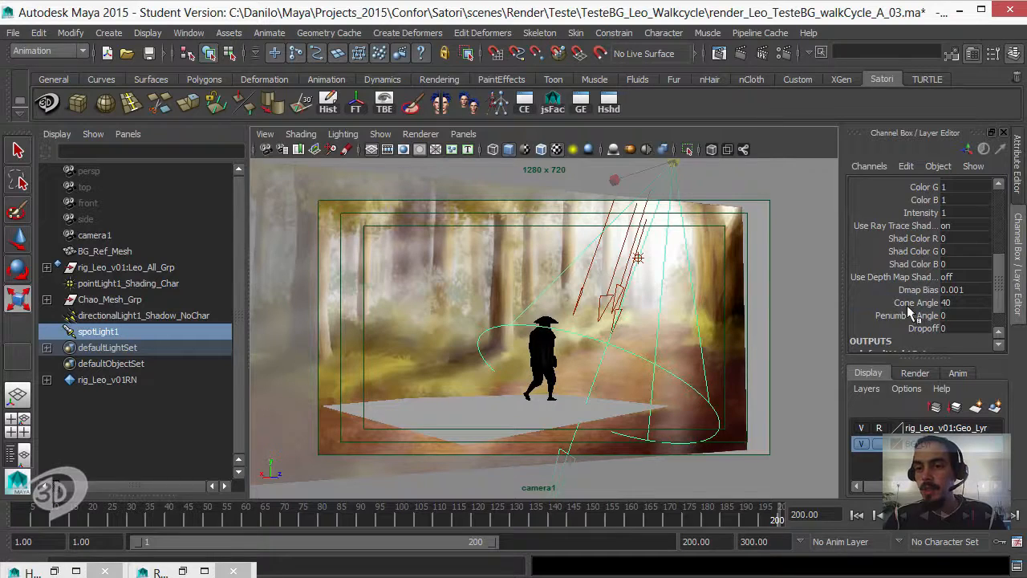
left_click(916, 303)
middle_click_drag(659, 311, 782, 283)
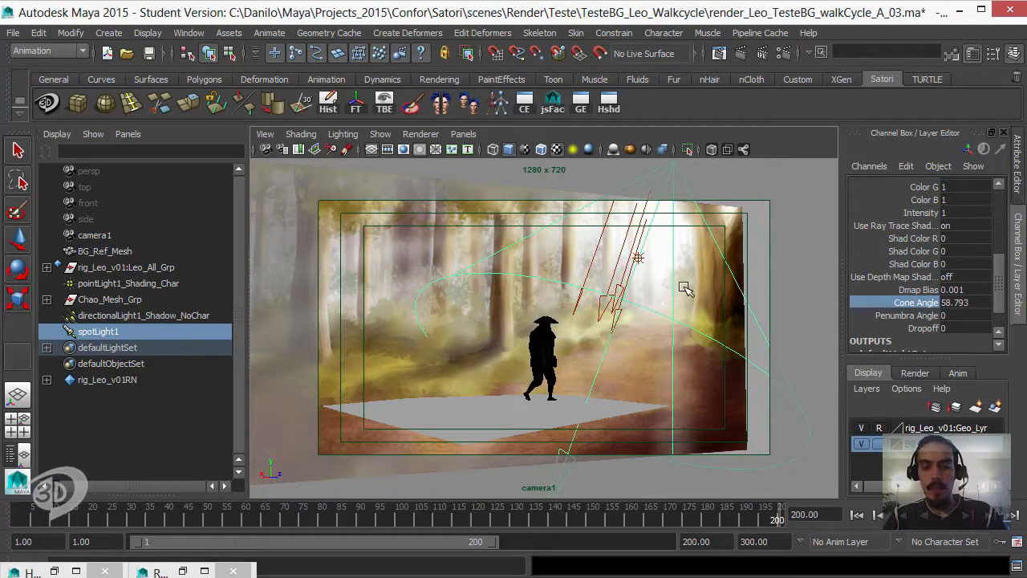
- Rotate the spot light so its cone reaches across the character and ground, and nudge the light slightly in the camera view
key("t")
key("e")
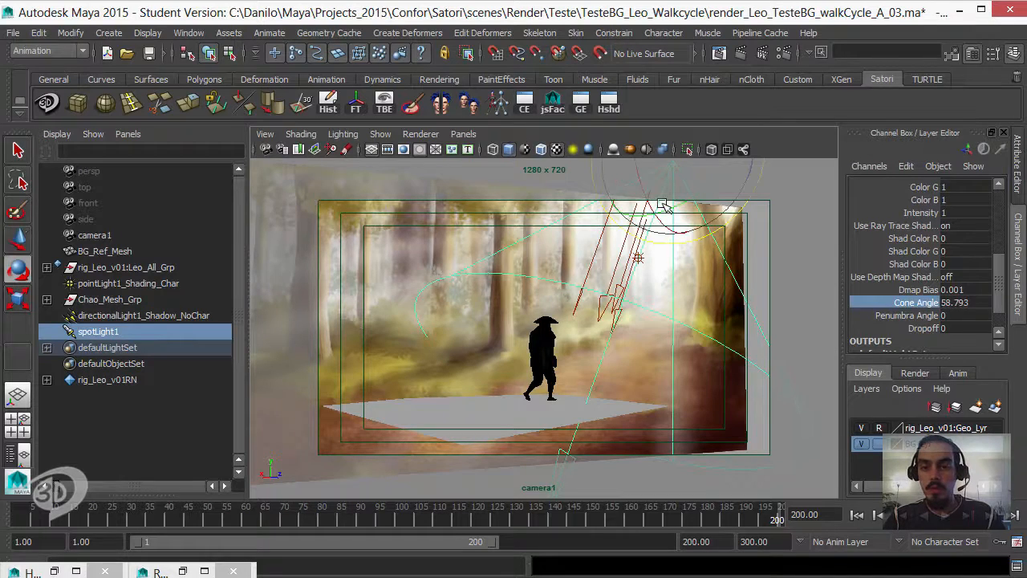
left_click_drag(651, 204, 690, 210)
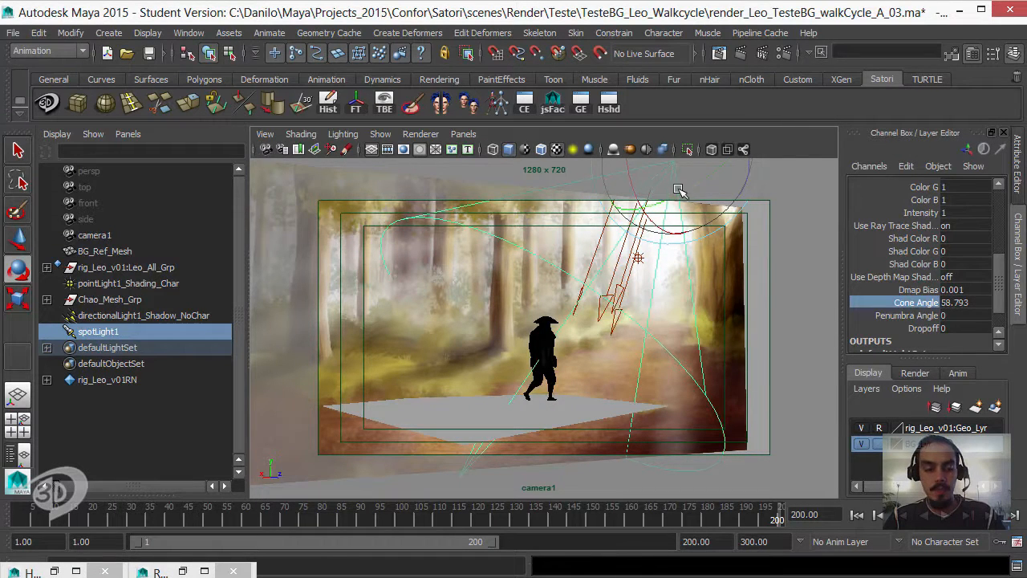
key("w")
left_click_drag(674, 170, 709, 210)
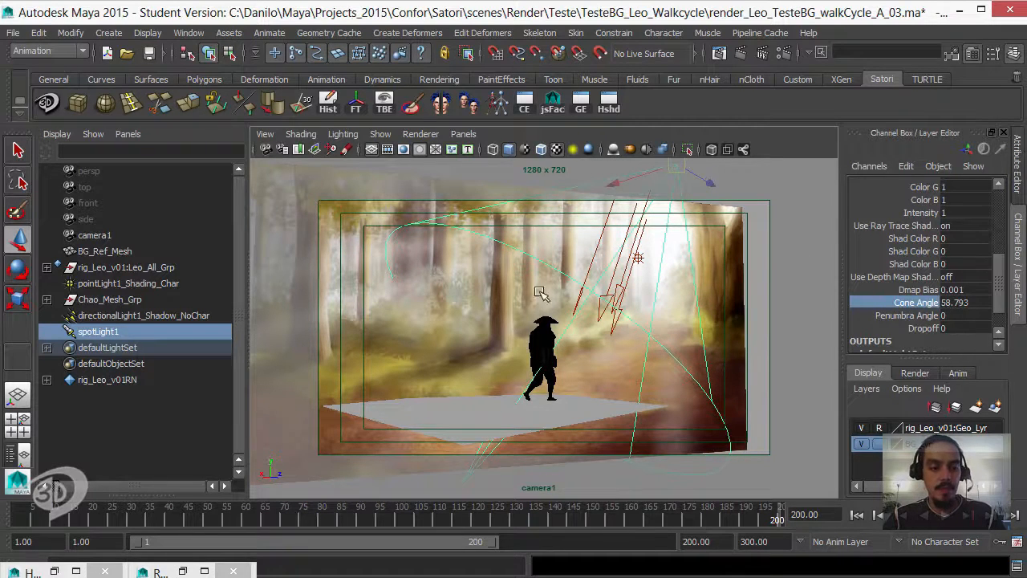
- Hide the background layer, show the spot light's attributes, and render a test frame without fog
key("ctrl+a")
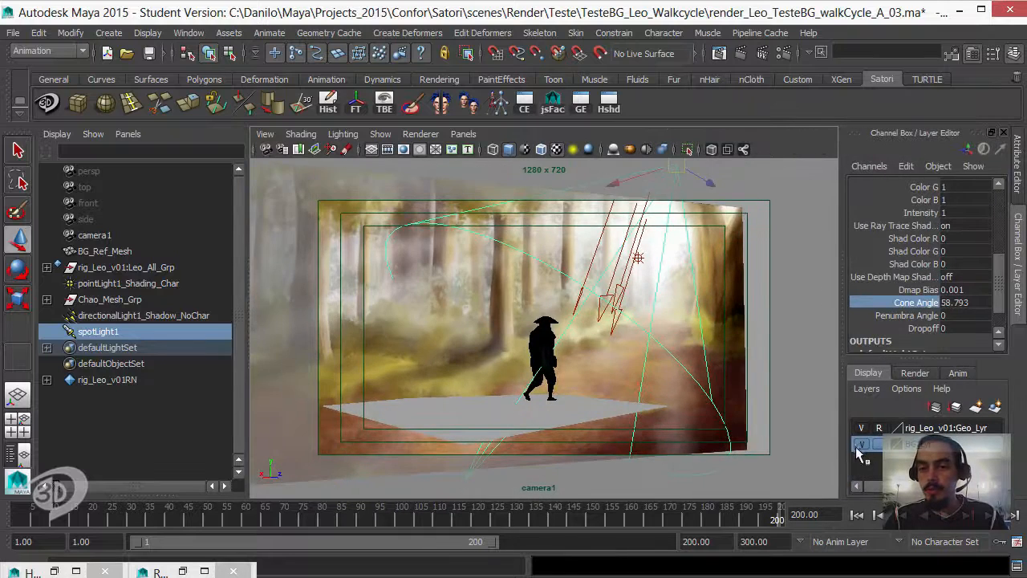
left_click(861, 444)
left_click(1018, 164)
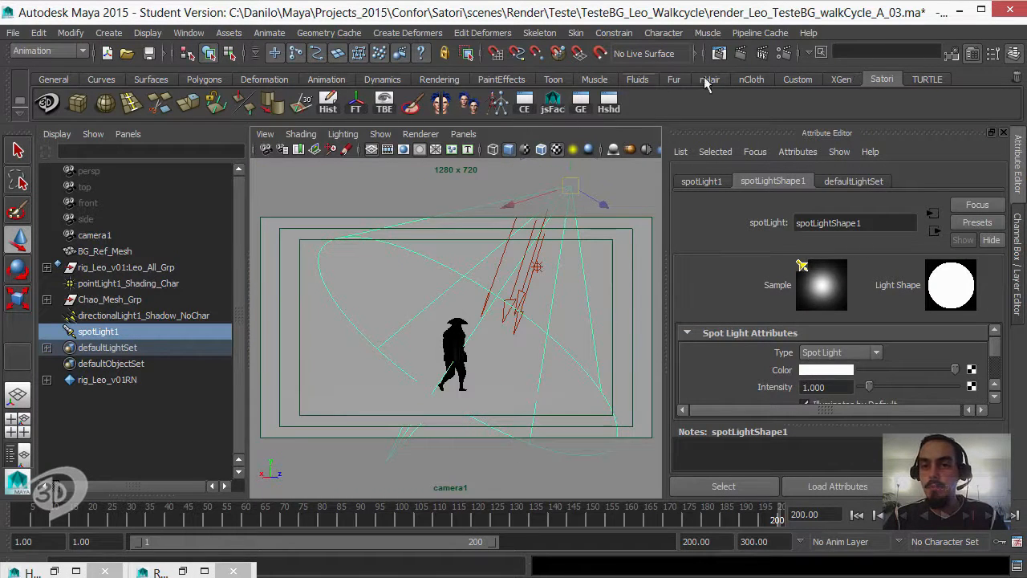
left_click(740, 52)
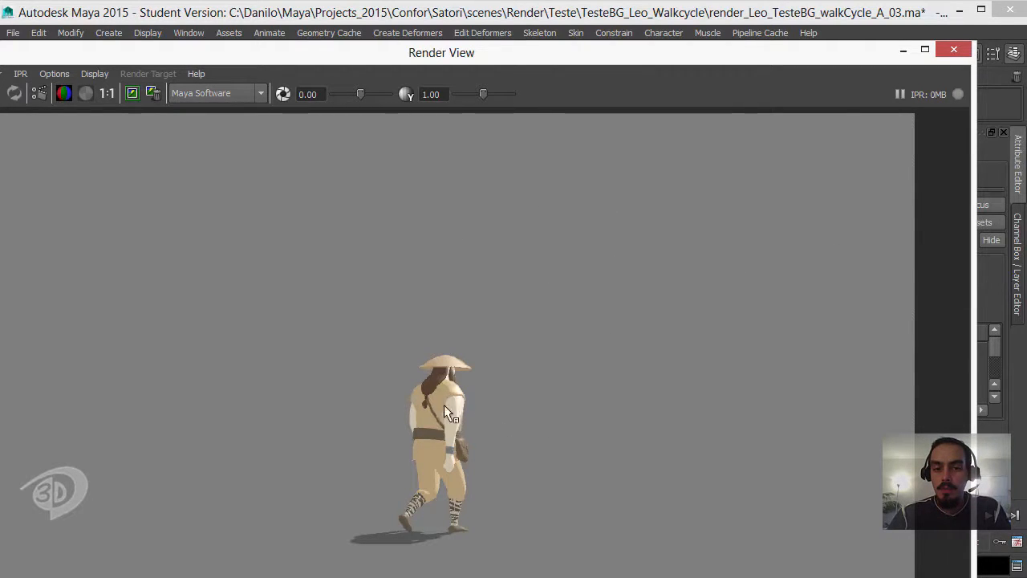
left_click(903, 50)
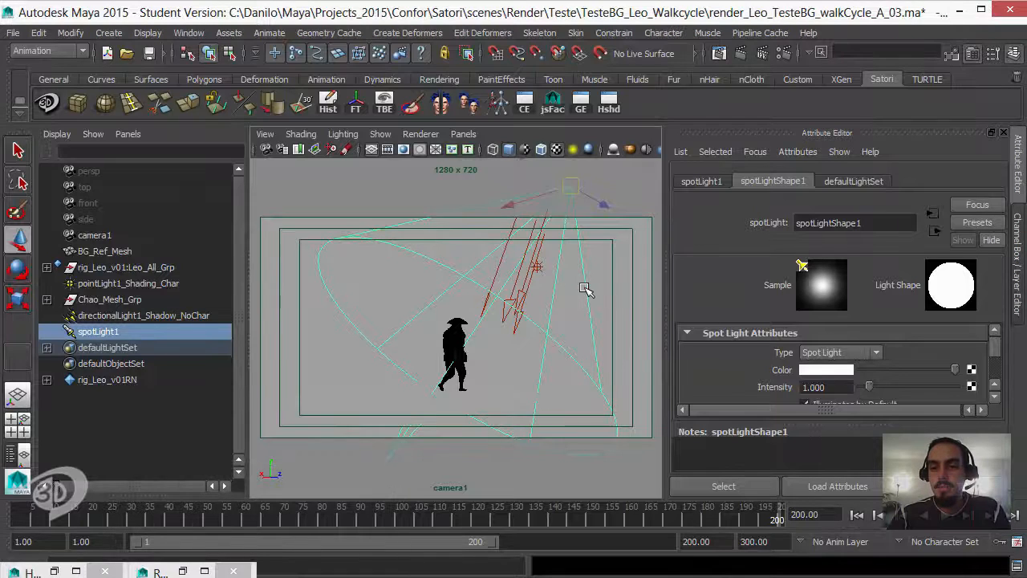
- Add a Light Fog node to the spot light's Light Effects and render the frame to check the fog
left_click(995, 400)
left_click(996, 400)
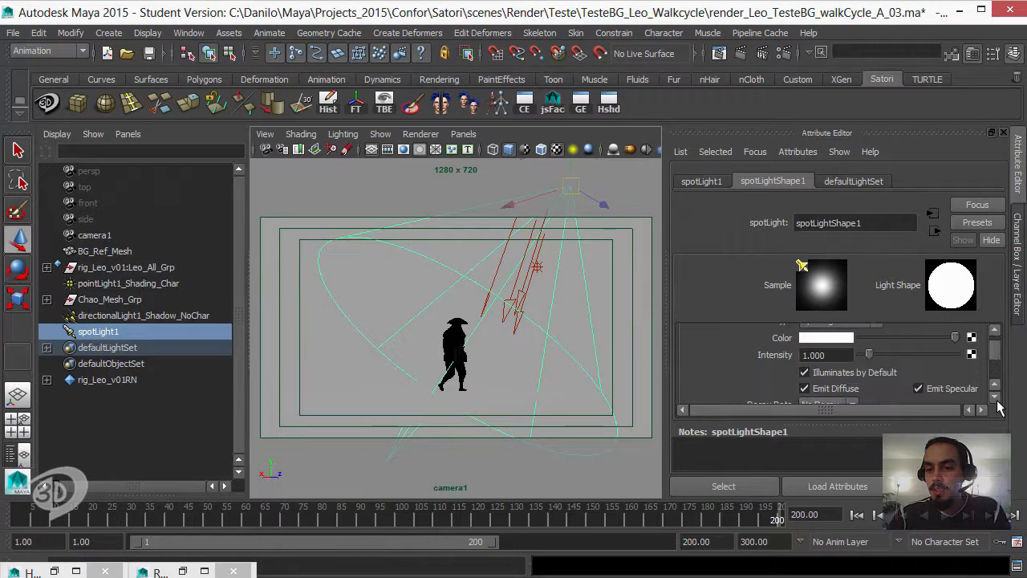
left_click(996, 398)
left_click(996, 398)
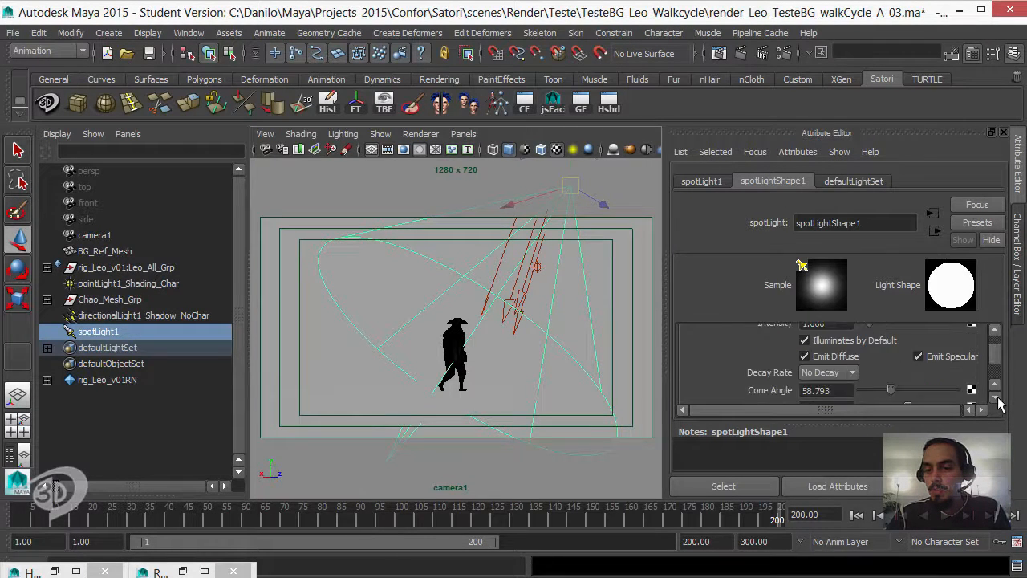
left_click(996, 397)
left_click(996, 398)
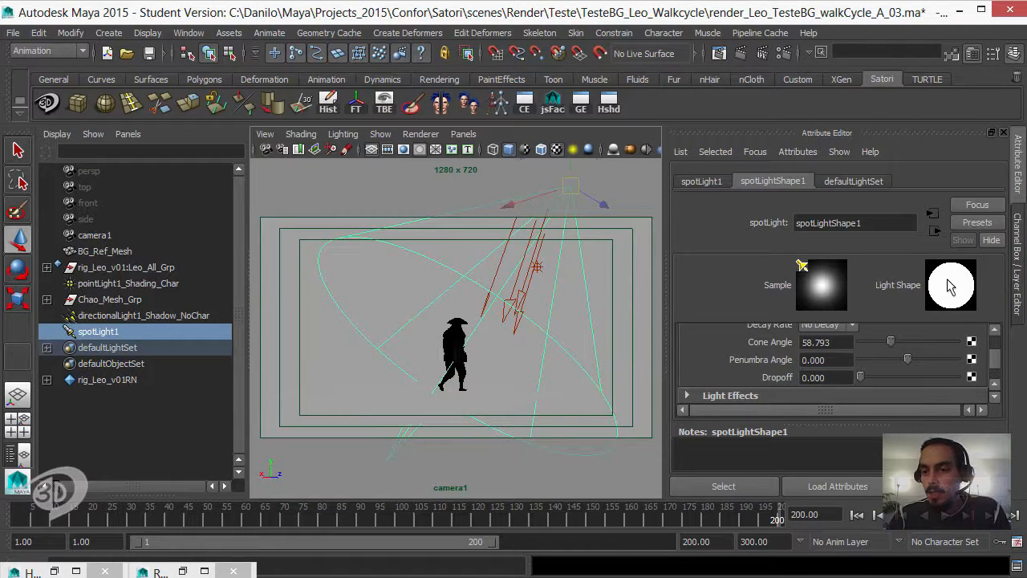
left_click(994, 401)
left_click(994, 401)
left_click(995, 400)
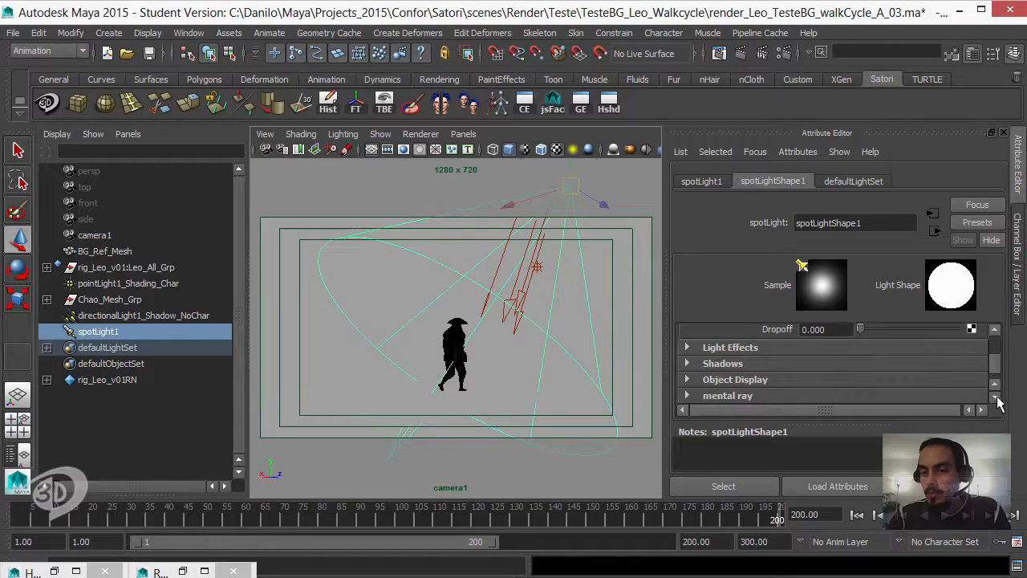
left_click(756, 349)
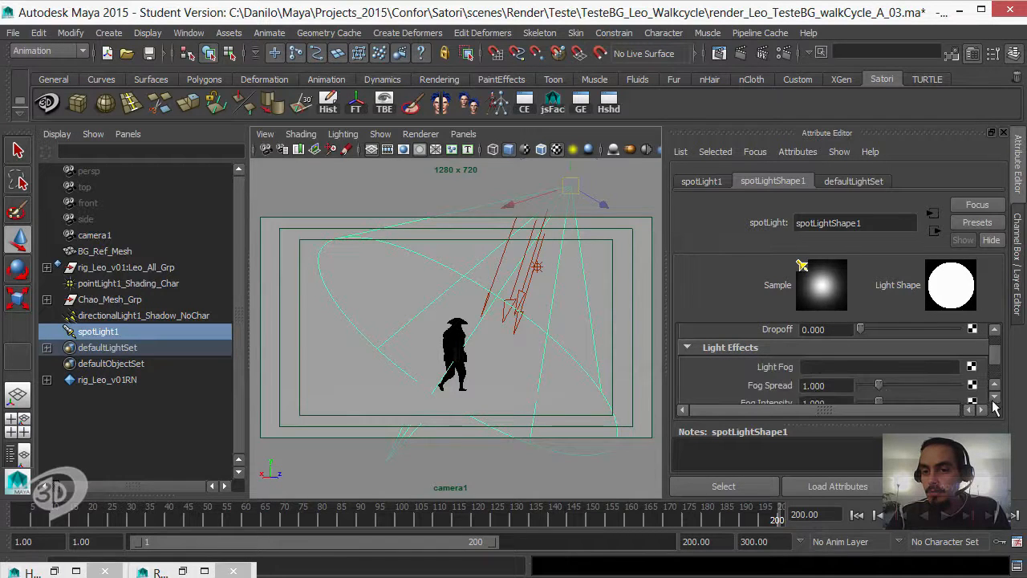
left_click(993, 399)
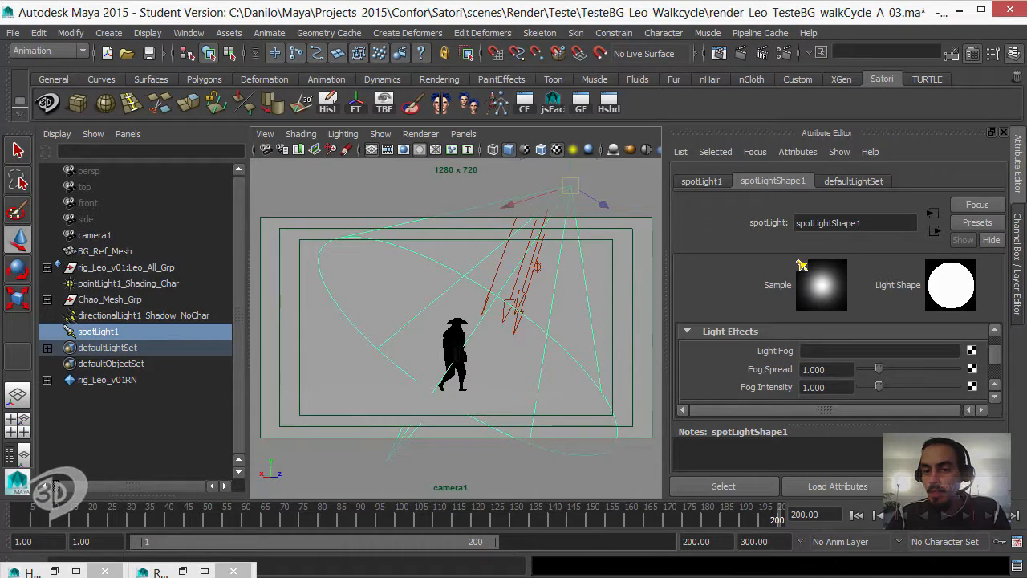
left_click(971, 352)
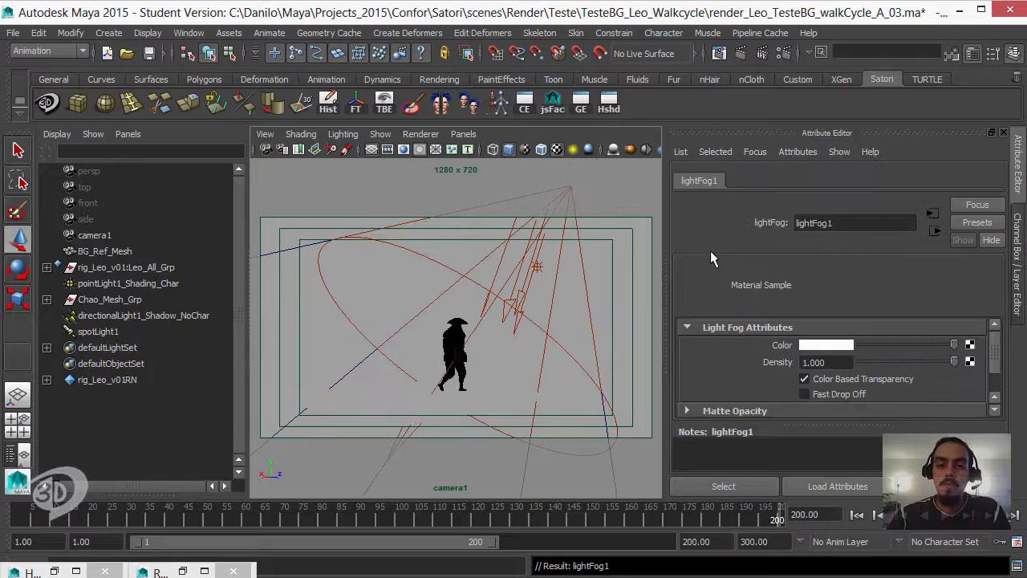
left_click(718, 53)
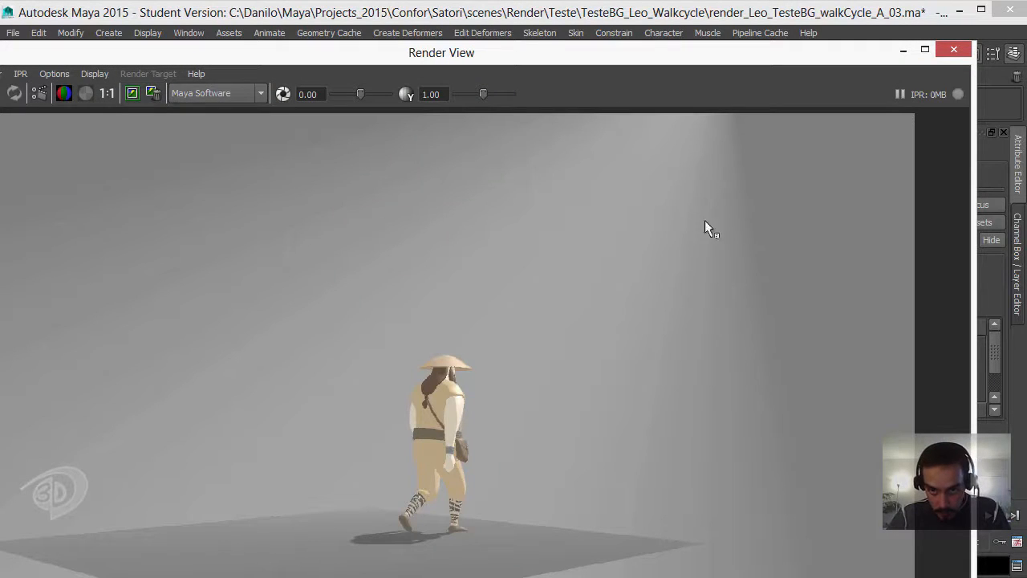
left_click(903, 51)
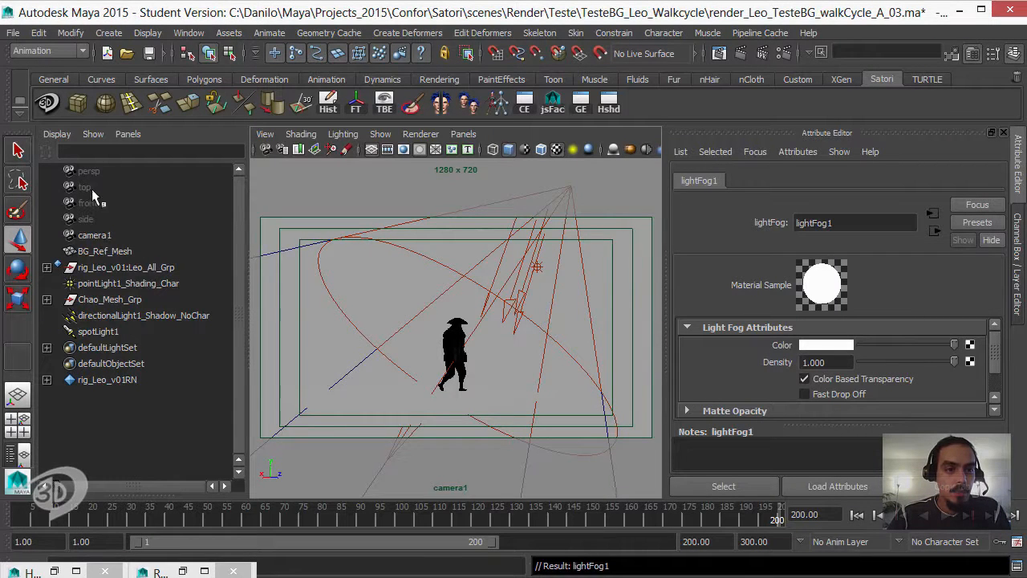
- Set camera1's environment Background Color to black and render the frame again
left_click(90, 235)
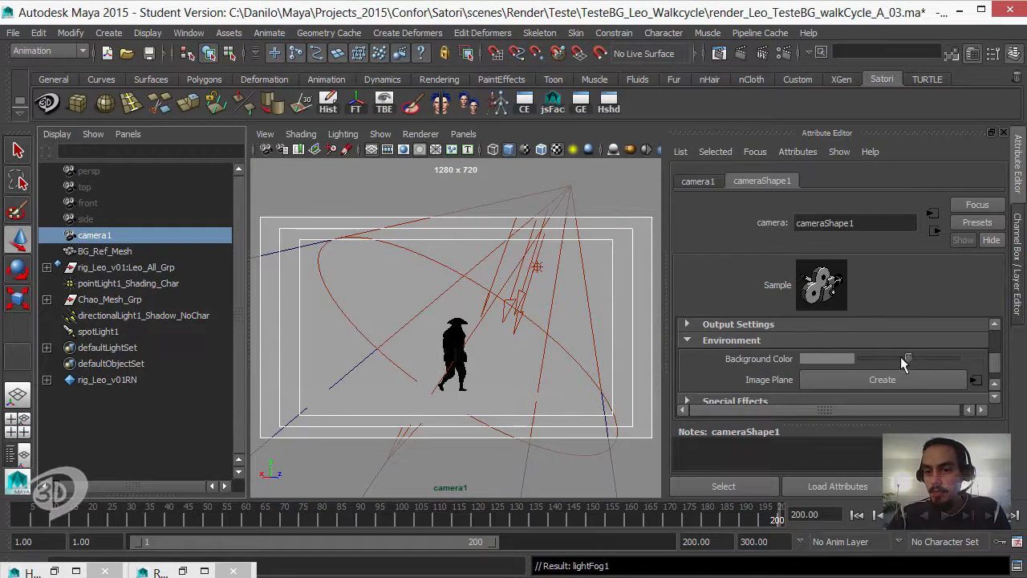
left_click_drag(902, 363, 856, 363)
left_click(740, 53)
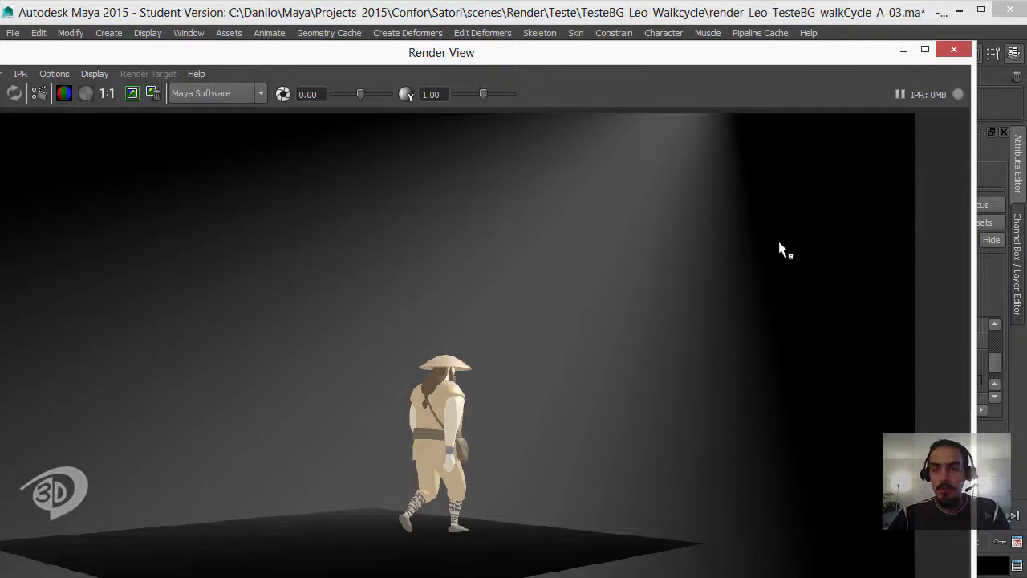
left_click(903, 53)
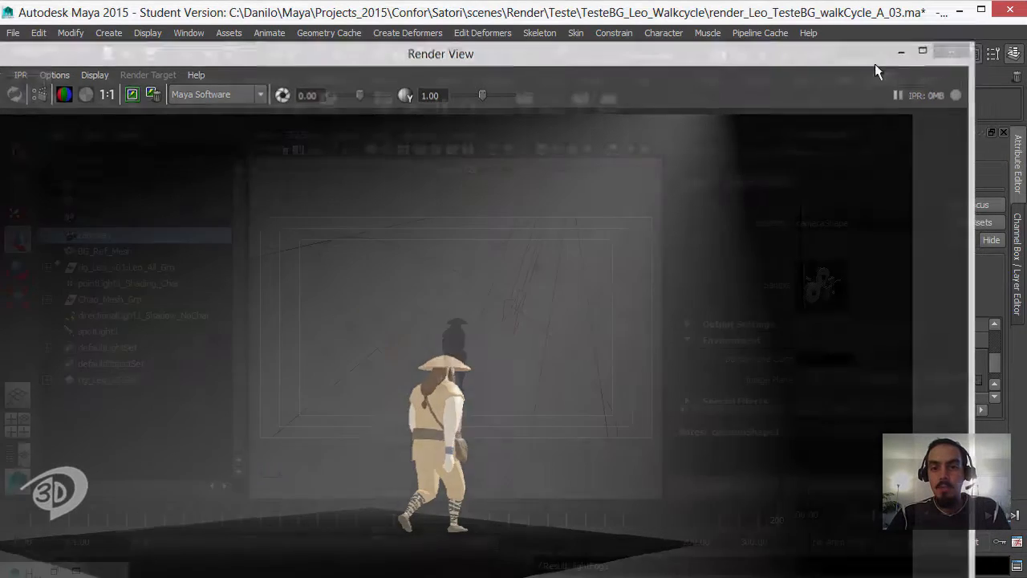
- Map a 2D Fractal texture to the Color of the spot light's lightFog1 node and render the frame
left_click(113, 331)
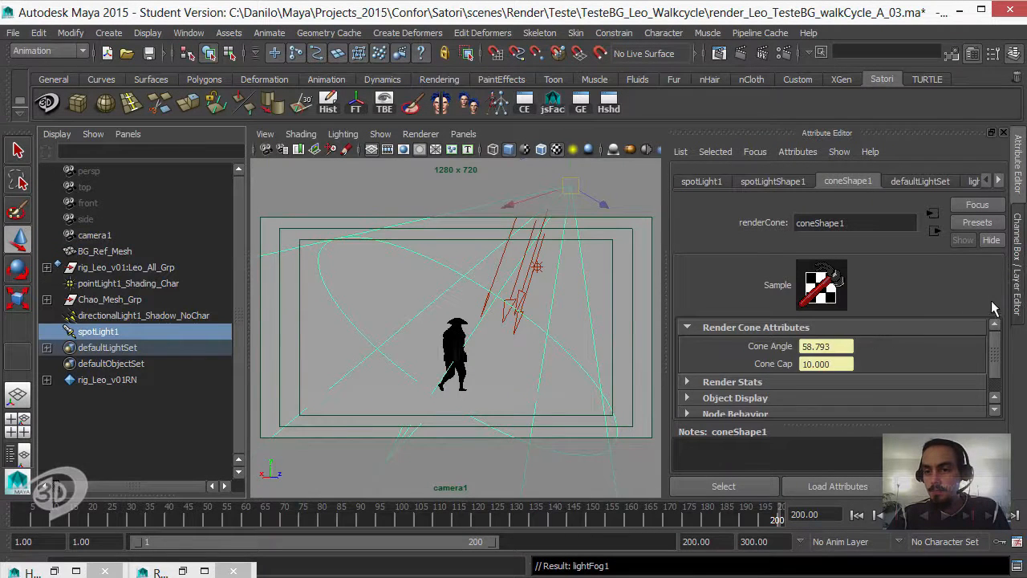
left_click(919, 183)
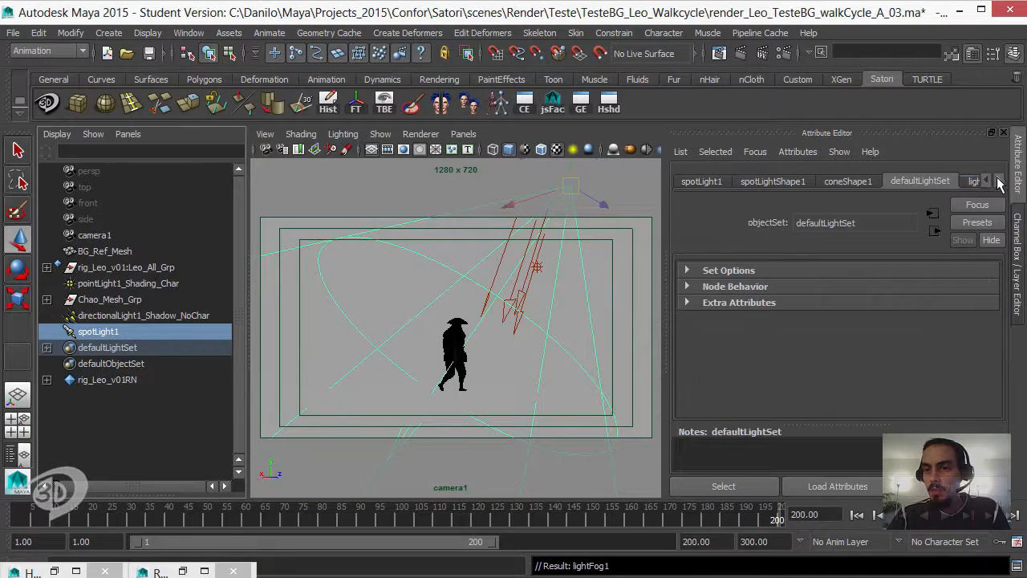
left_click(999, 181)
left_click(941, 183)
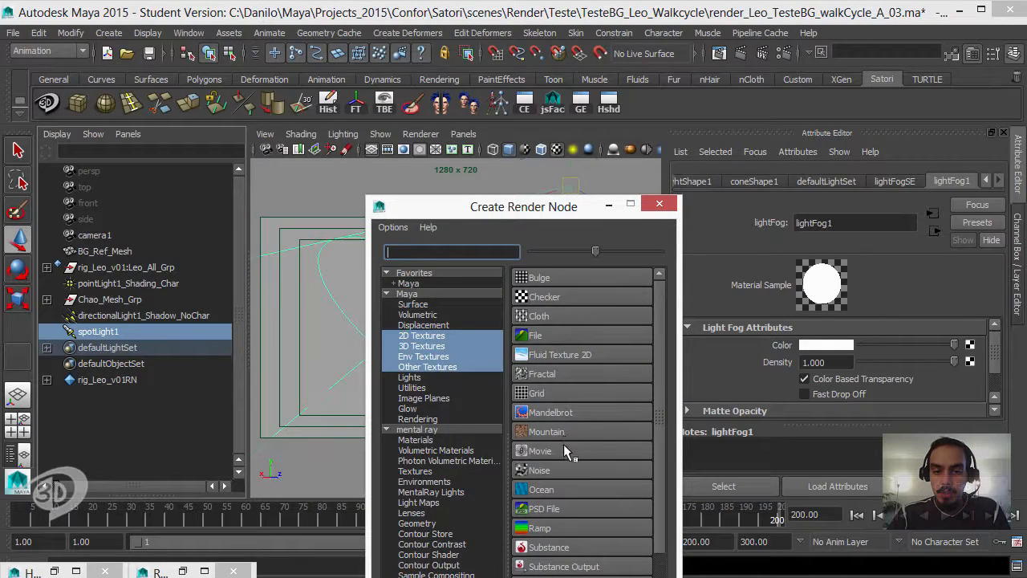
left_click(556, 377)
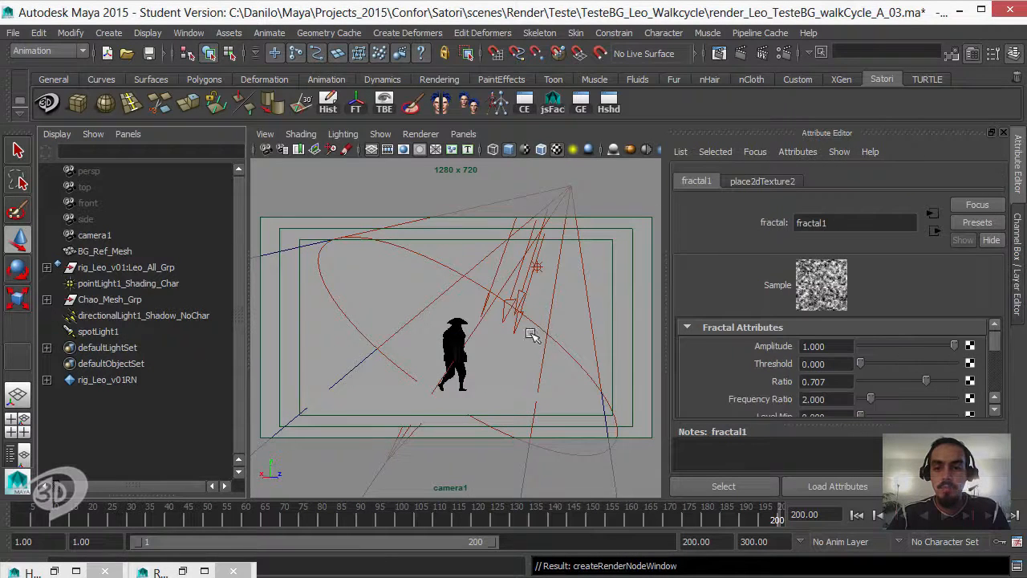
left_click(738, 53)
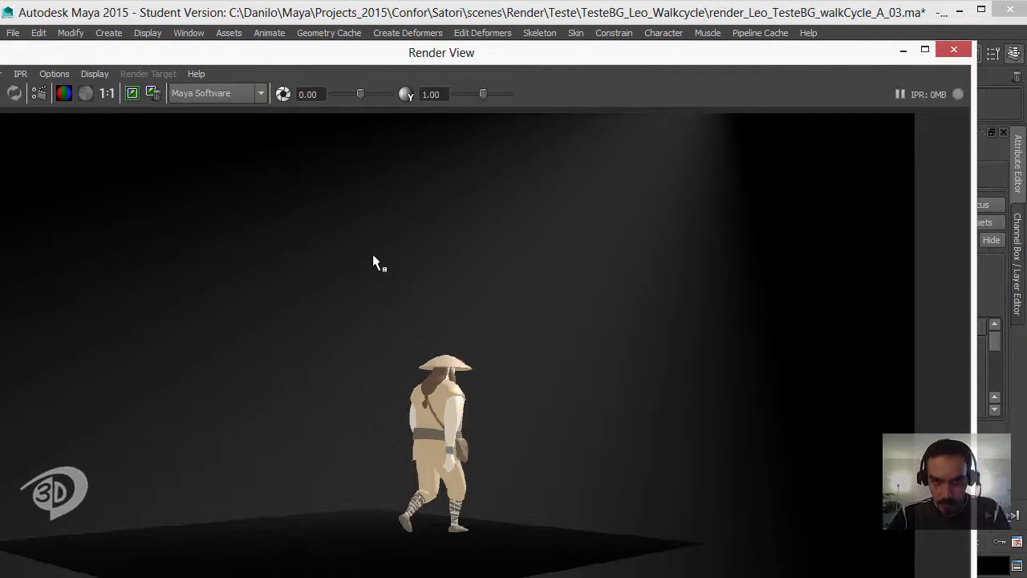
left_click(903, 50)
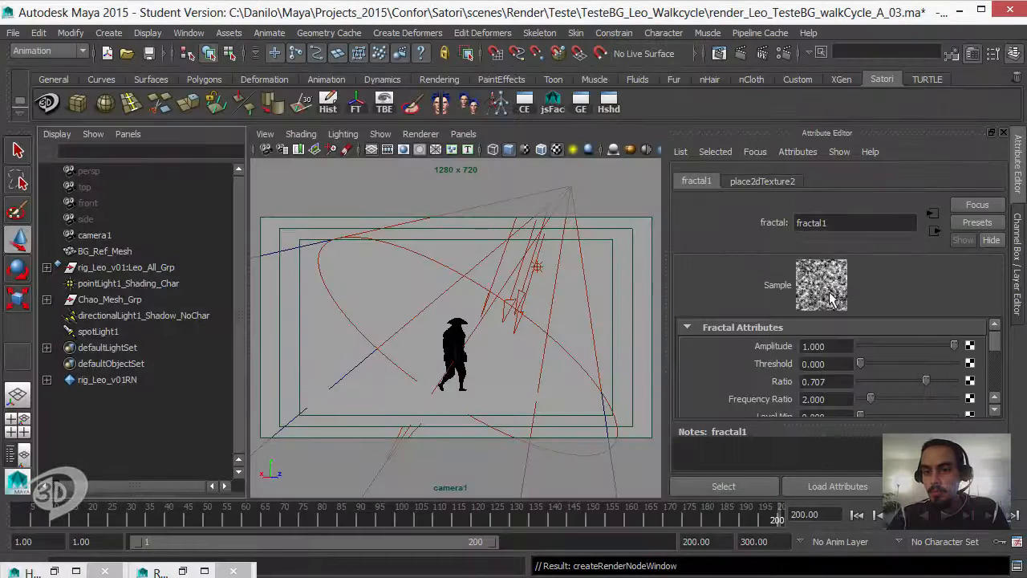
left_click(98, 332)
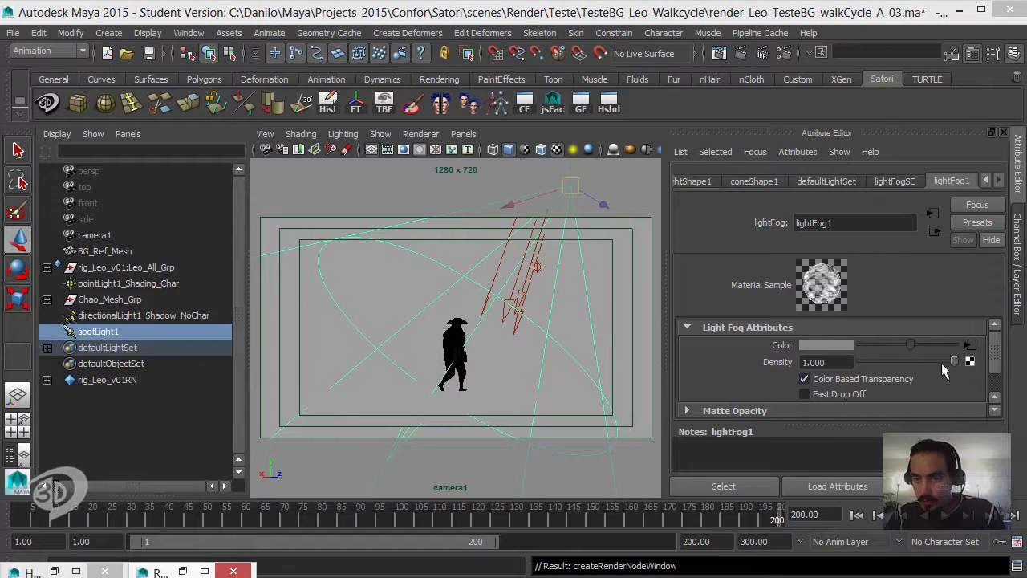
mouse_move(995, 366)
left_mouse_down()
mouse_move(993, 378)
mouse_move(991, 351)
left_mouse_up()
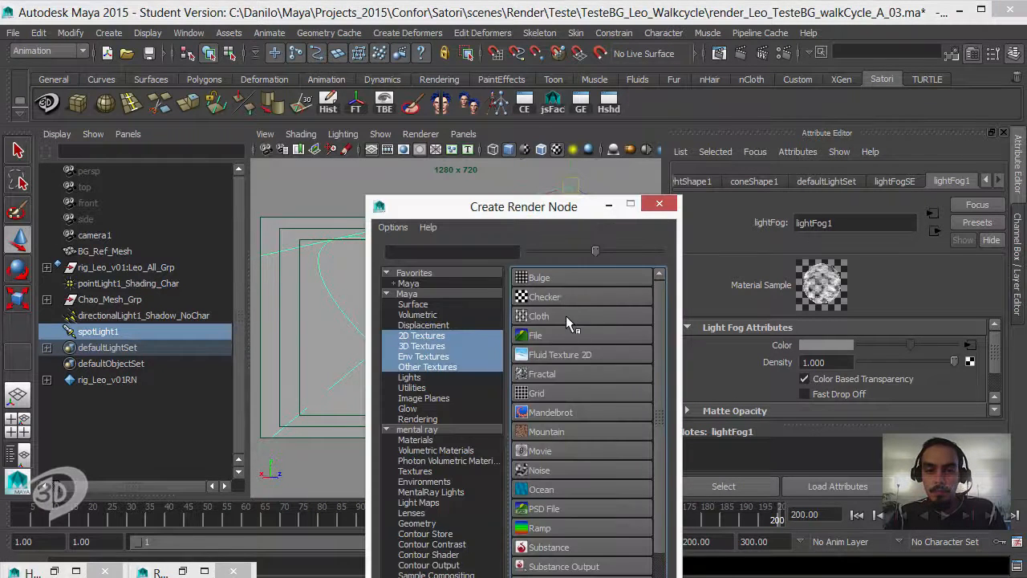
left_click(659, 204)
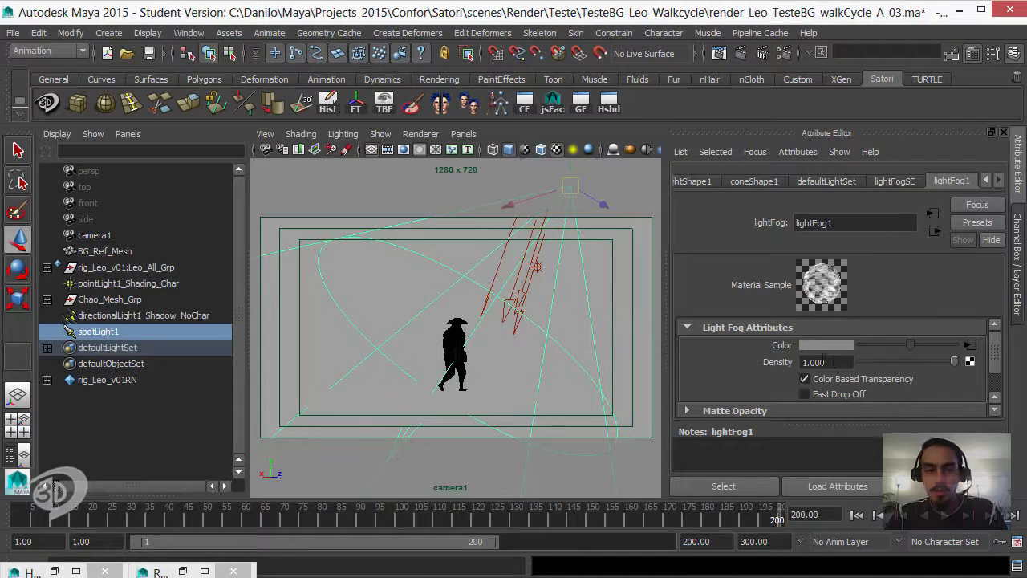
- Connect the existing fractal1 texture from the Hypershade to lightFog1's Density and render the frame
left_click(53, 571)
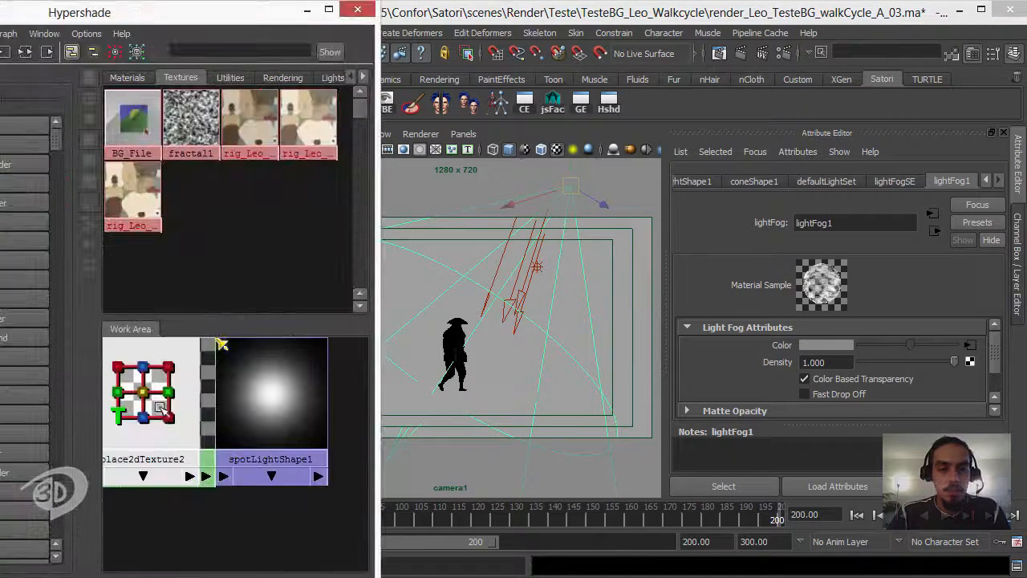
left_click(319, 396)
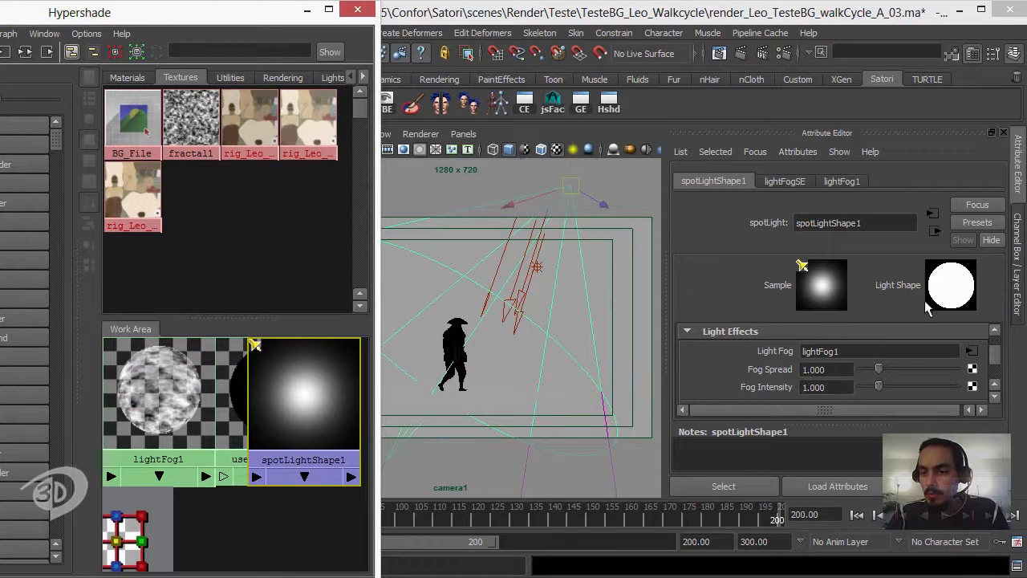
left_click(839, 181)
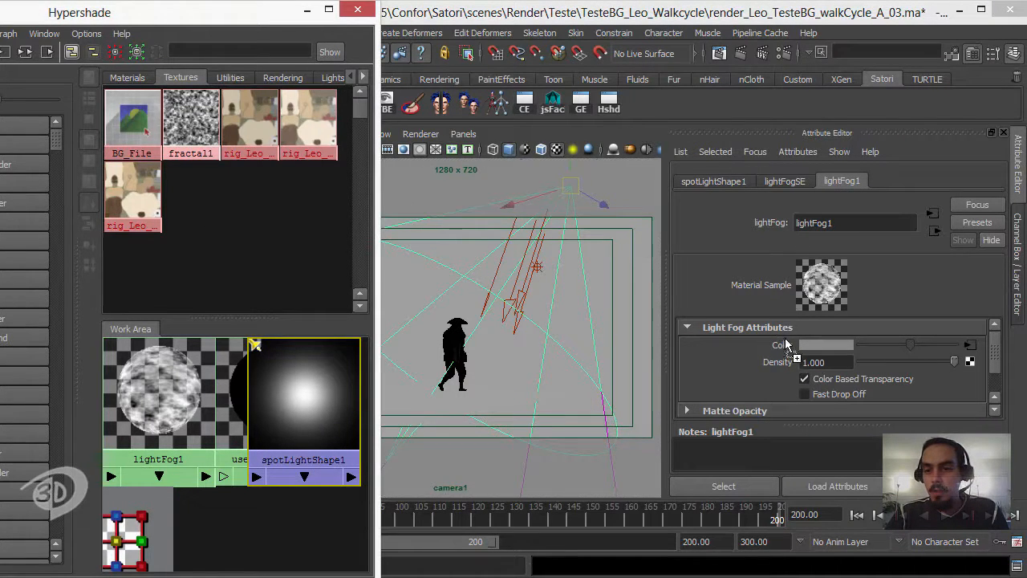
middle_click_drag(791, 365, 788, 362)
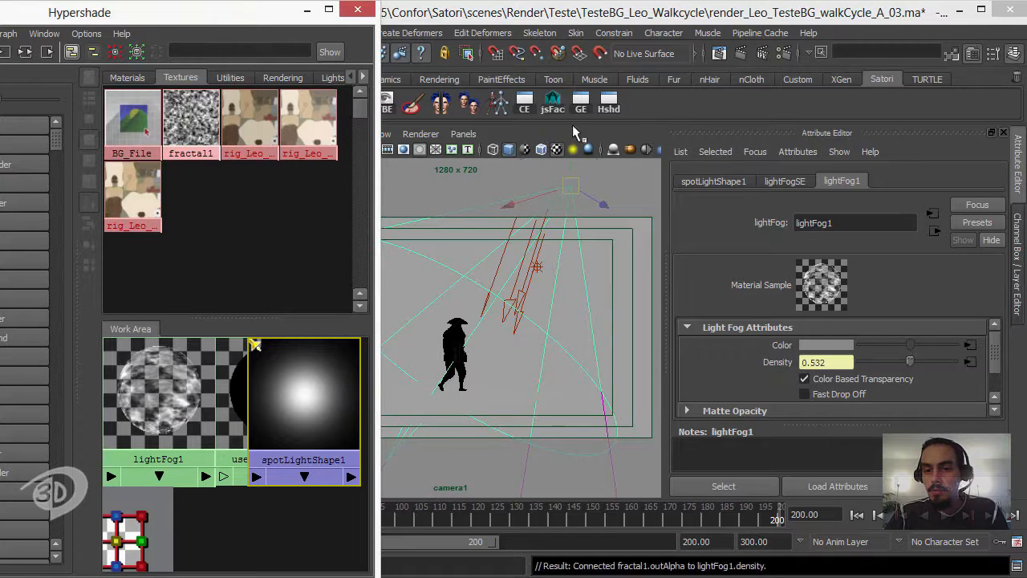
left_click(741, 52)
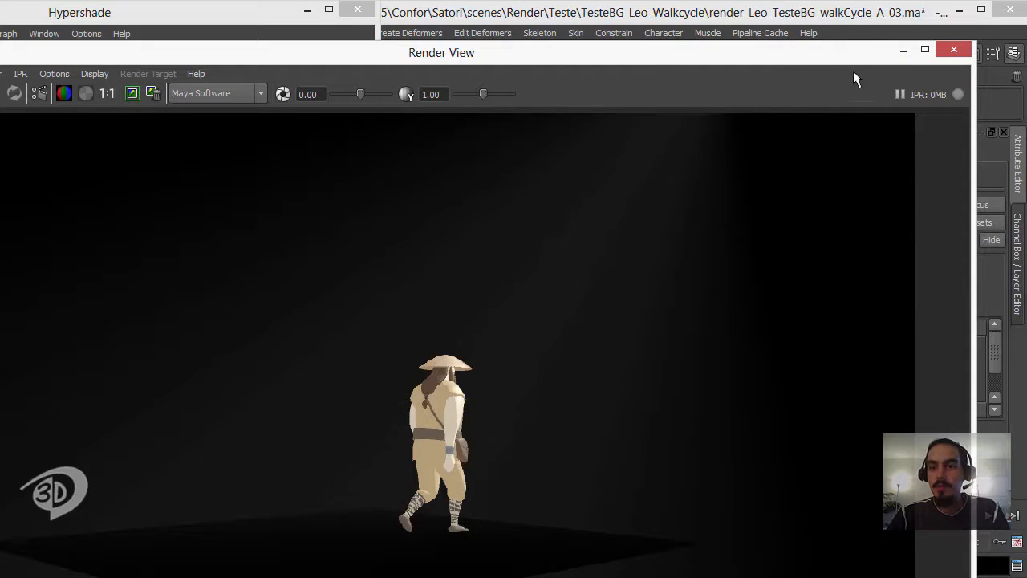
left_click(902, 55)
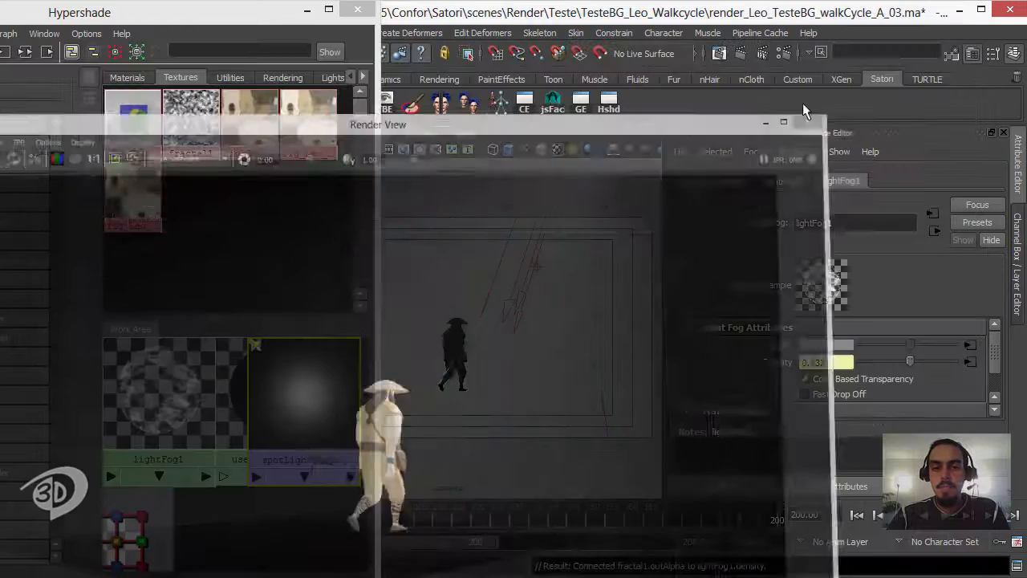
- Spread out the overlapping nodes in the Hypershade work area, moving the directional light, useBackground1 and place2dTexture nodes below the fog network
left_click(155, 388)
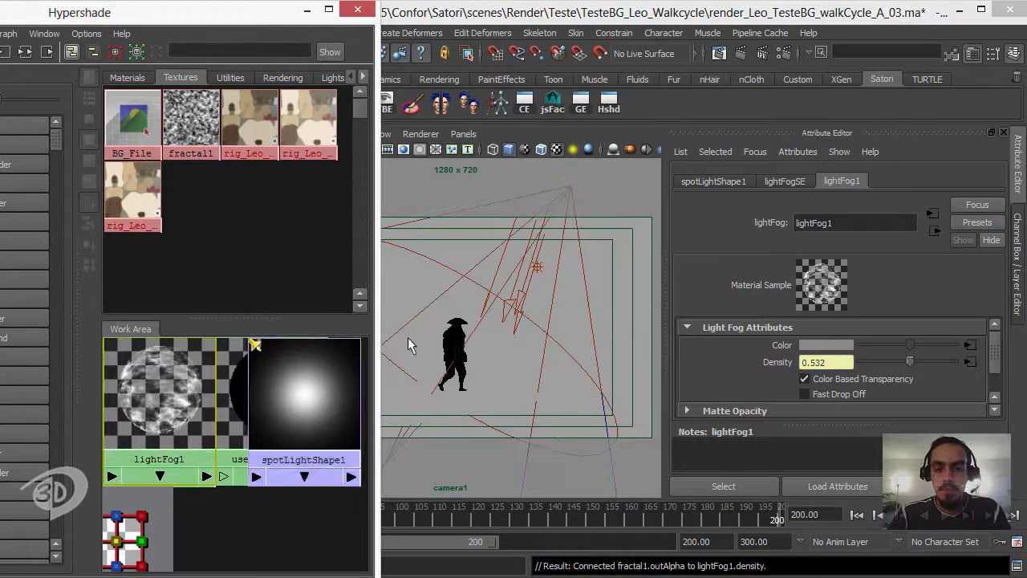
mouse_move(996, 367)
left_mouse_down()
mouse_move(996, 376)
mouse_move(995, 362)
left_mouse_up()
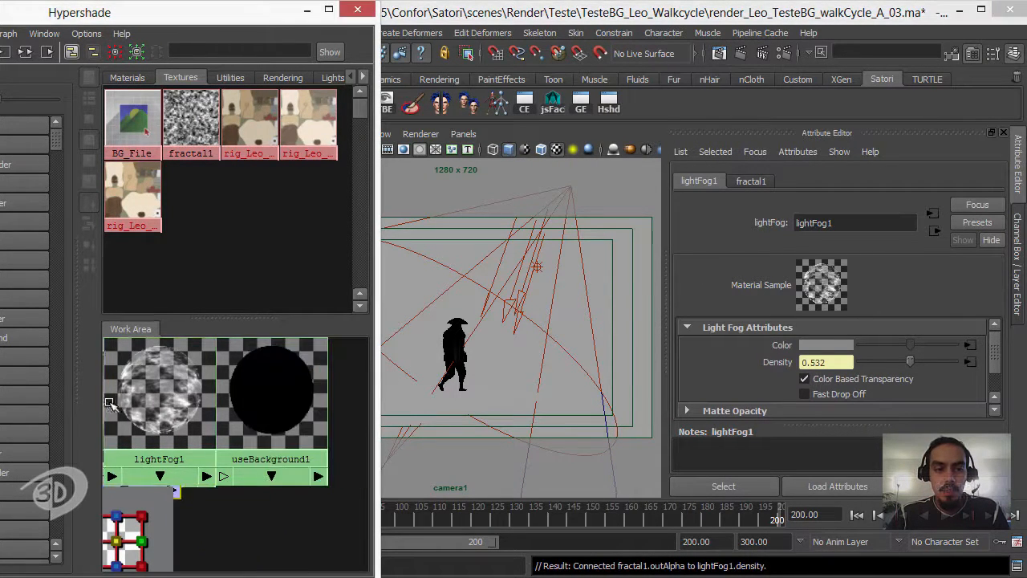
left_click(277, 381)
middle_click_drag(274, 390, 313, 396, "alt")
right_click_drag(313, 397, 245, 410, "alt")
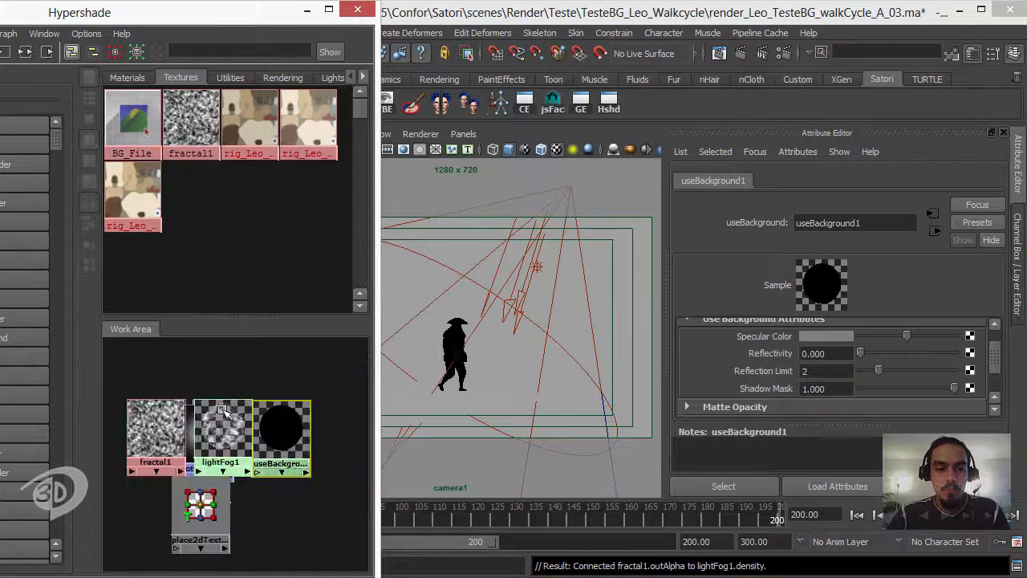
left_click_drag(234, 417, 193, 366)
left_click_drag(209, 445, 291, 378)
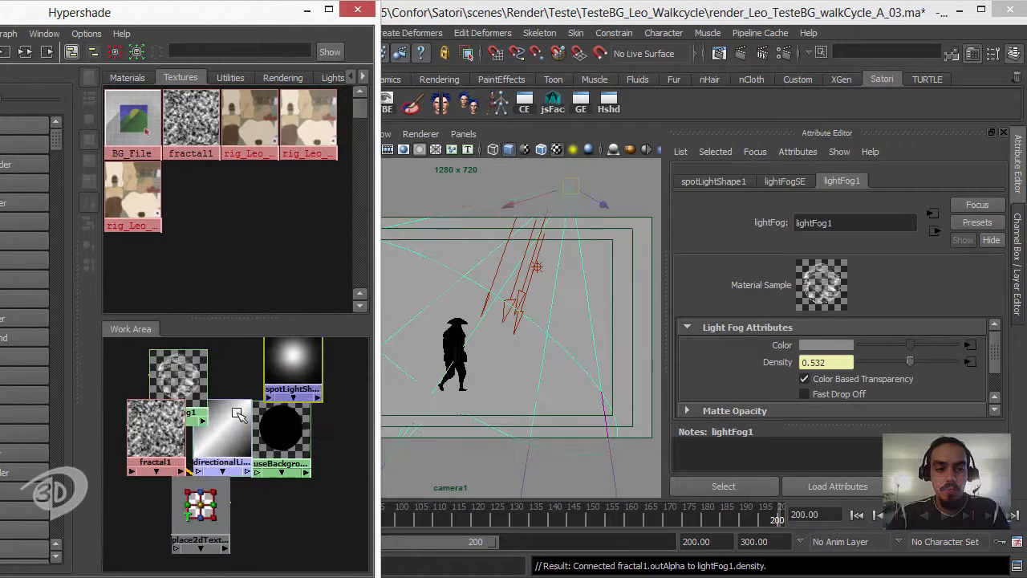
left_click_drag(215, 422, 206, 534)
left_click_drag(276, 435, 217, 530)
left_click_drag(223, 435, 211, 528)
left_click_drag(201, 503, 144, 537)
left_click_drag(151, 435, 105, 465)
- Line up fractal1, lightFog1 and spotLightShape1 side by side in the Hypershade work area
left_click_drag(178, 382, 213, 379)
middle_click_drag(280, 428, 308, 435, "alt")
left_click_drag(139, 468, 171, 394)
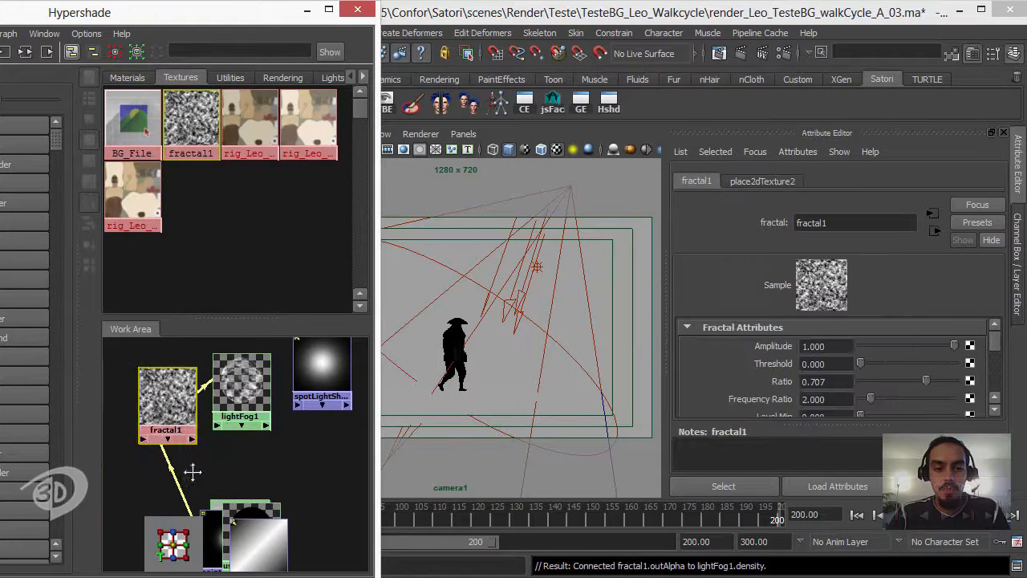
scroll(122, 469, "up", 3)
left_click_drag(120, 468, 132, 452)
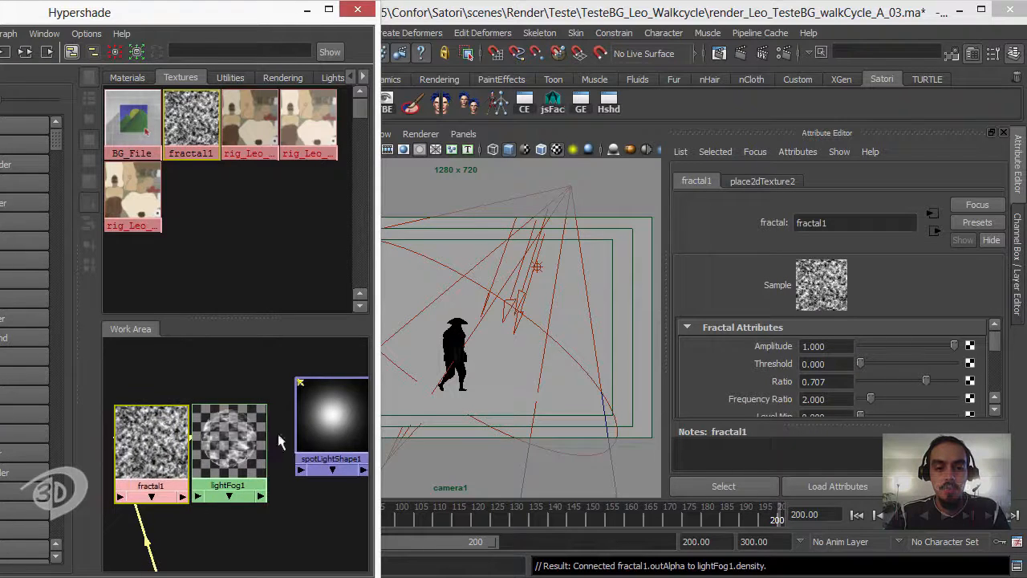
left_click_drag(332, 410, 313, 436)
left_click_drag(229, 438, 236, 439)
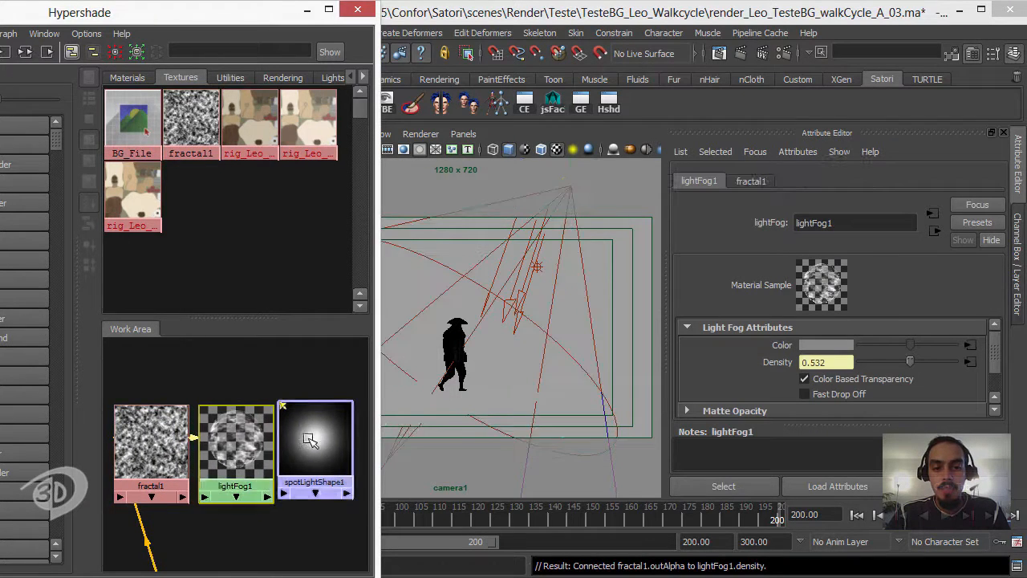
left_click_drag(312, 436, 319, 439)
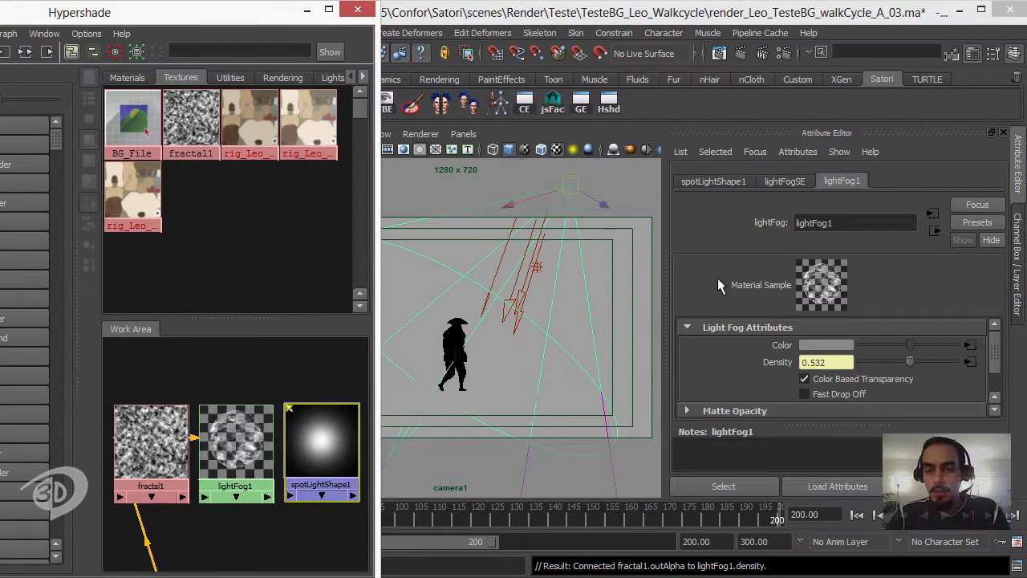
- Set spotLightShape1's Fog Spread to 2.083 and Fog Intensity to 2.375, and render the frame
left_click(727, 181)
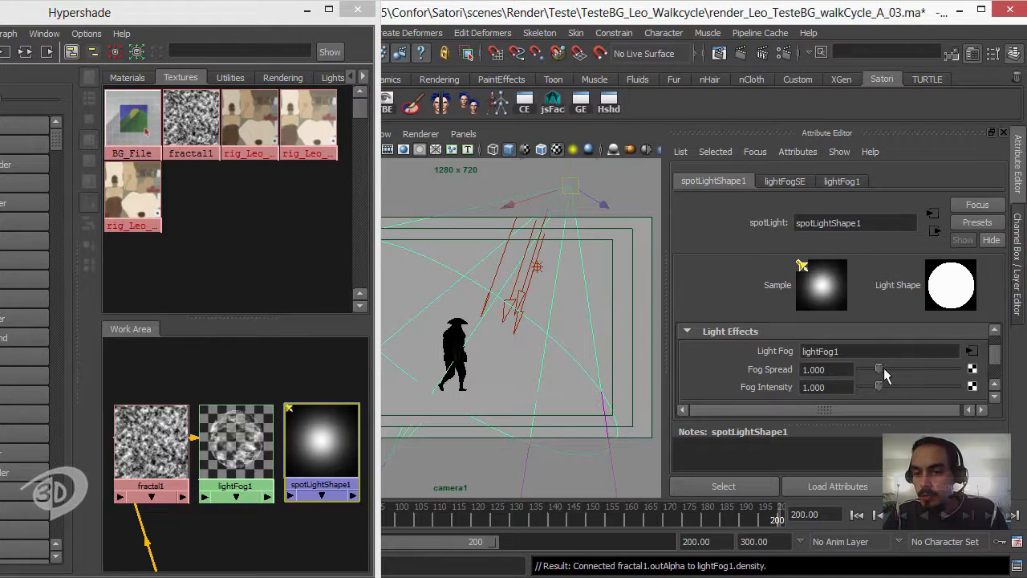
left_click_drag(880, 371, 886, 375)
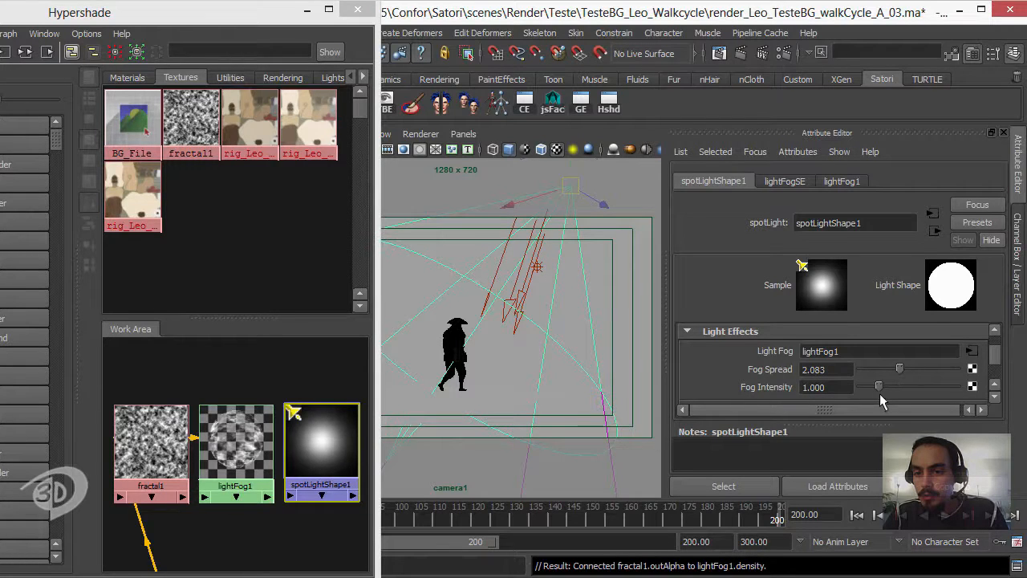
left_click_drag(881, 387, 906, 388)
left_click(746, 48)
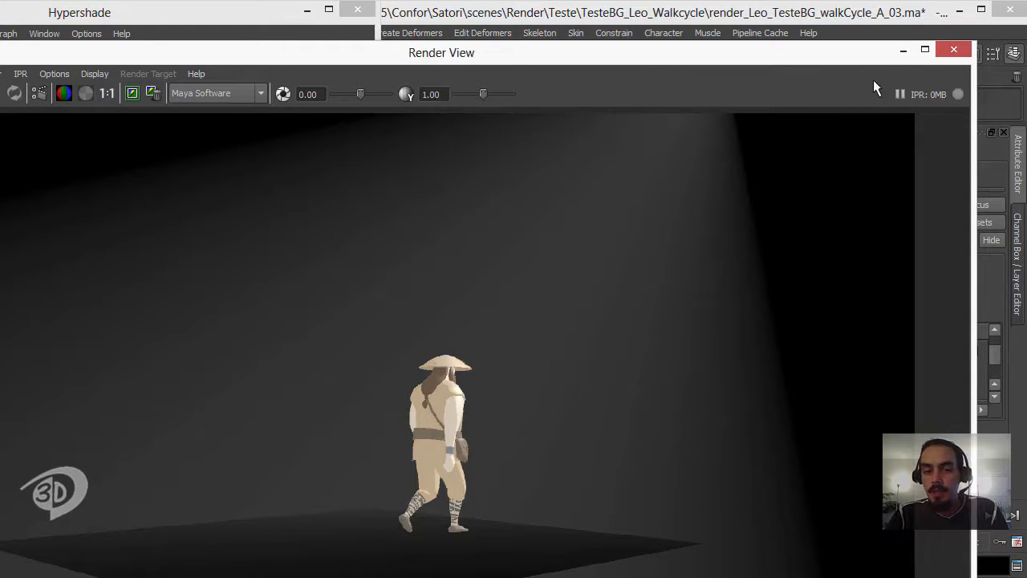
left_click(902, 52)
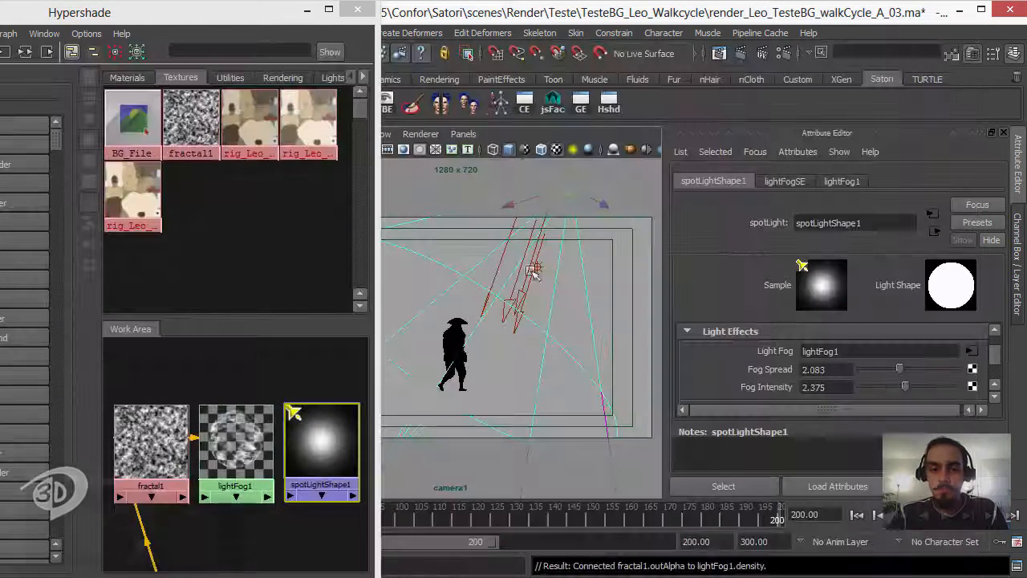
- Set fractal1's Amplitude to 0.889, Ratio to 0.744 and Frequency Ratio to 3.615, adjust its Threshold, and render the frame
left_click(160, 435)
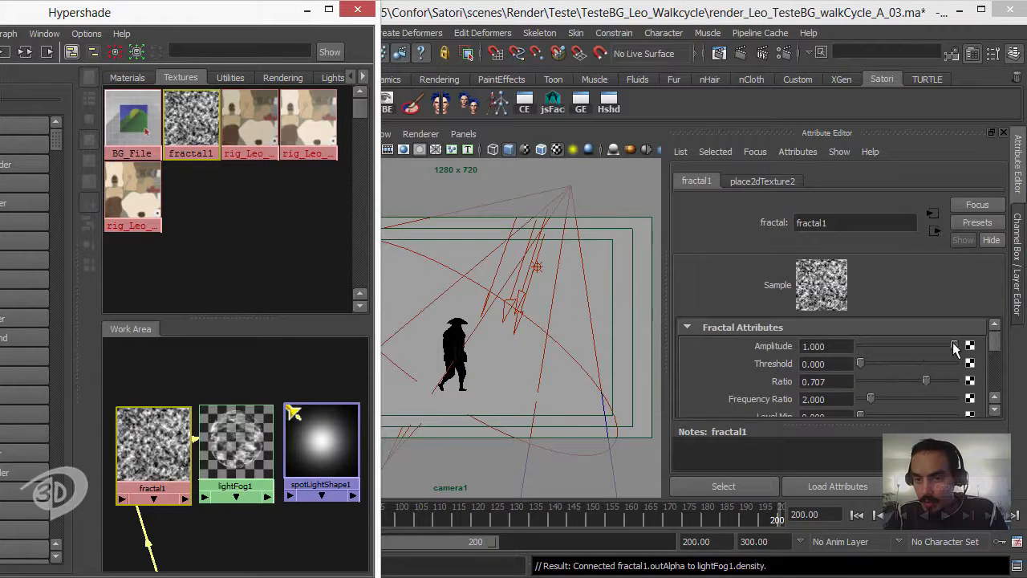
mouse_move(955, 347)
left_mouse_down()
mouse_move(917, 346)
mouse_move(944, 346)
left_mouse_up()
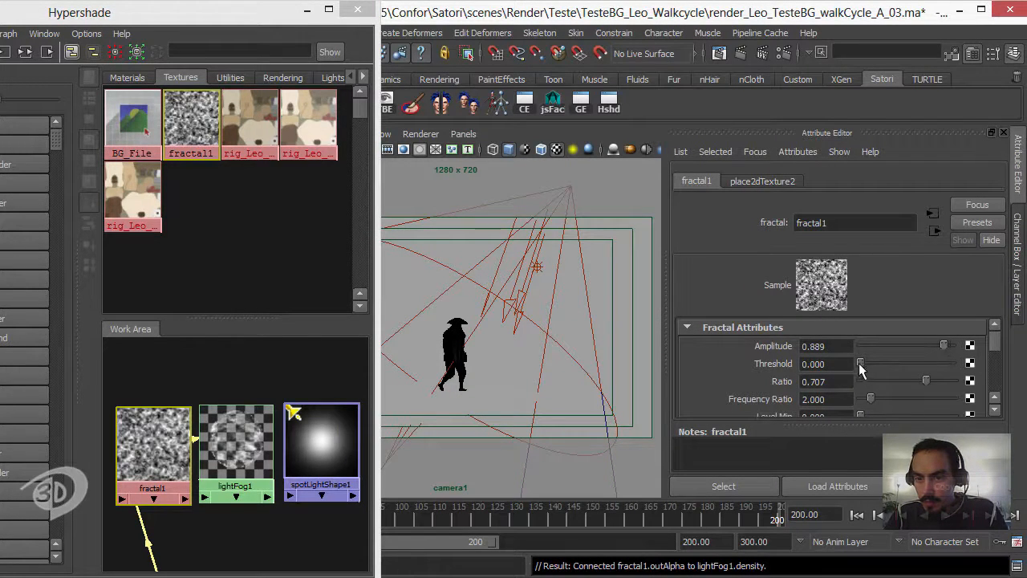
left_click_drag(861, 369, 929, 381)
mouse_move(871, 399)
left_mouse_down()
mouse_move(927, 395)
mouse_move(886, 397)
left_mouse_up()
scroll(908, 354, "down", 2)
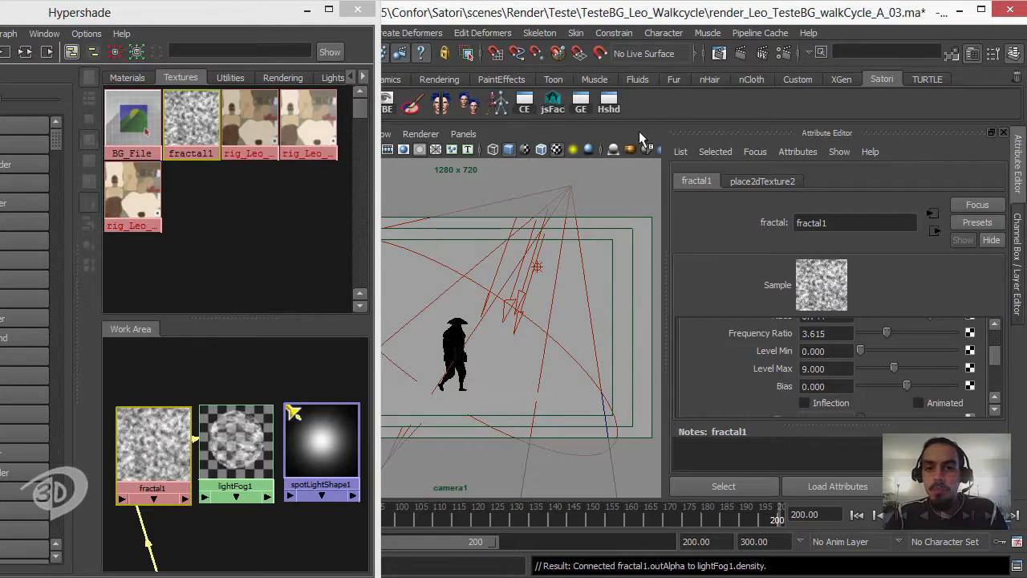
left_click(739, 51)
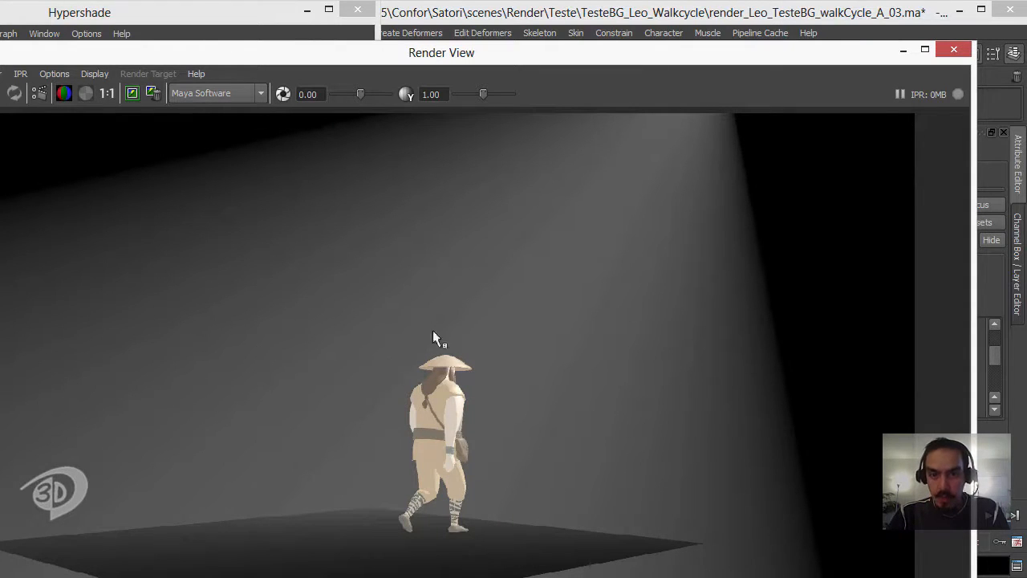
left_click(904, 50)
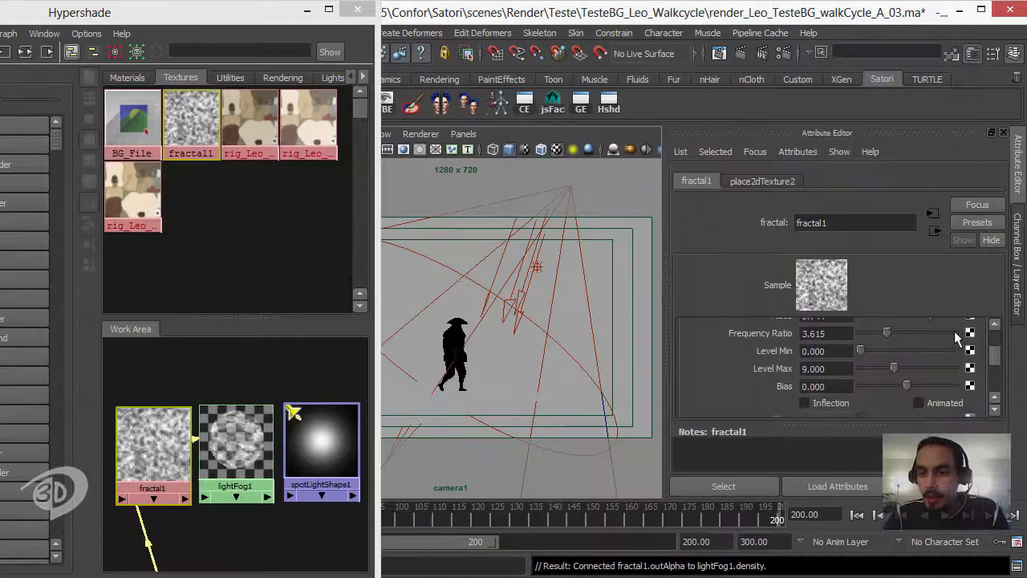
- Review the attributes of fractal1 and the spot light's Light Effects settings, and render the frame again
mouse_move(997, 361)
left_mouse_down()
mouse_move(997, 373)
mouse_move(993, 361)
left_mouse_up()
left_click_drag(167, 422, 164, 417)
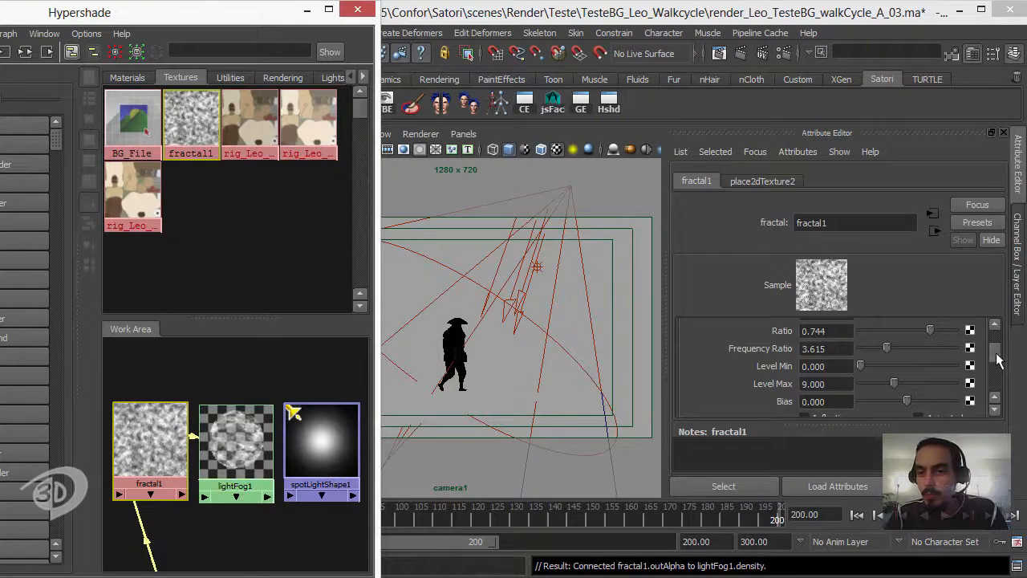
left_click_drag(995, 352, 995, 342)
left_click(526, 195)
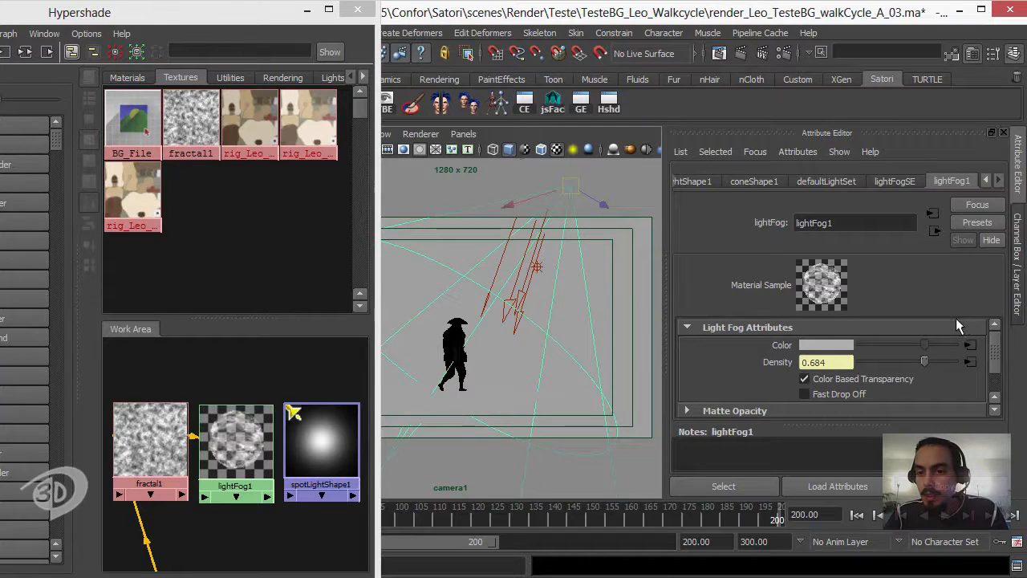
left_click(706, 181)
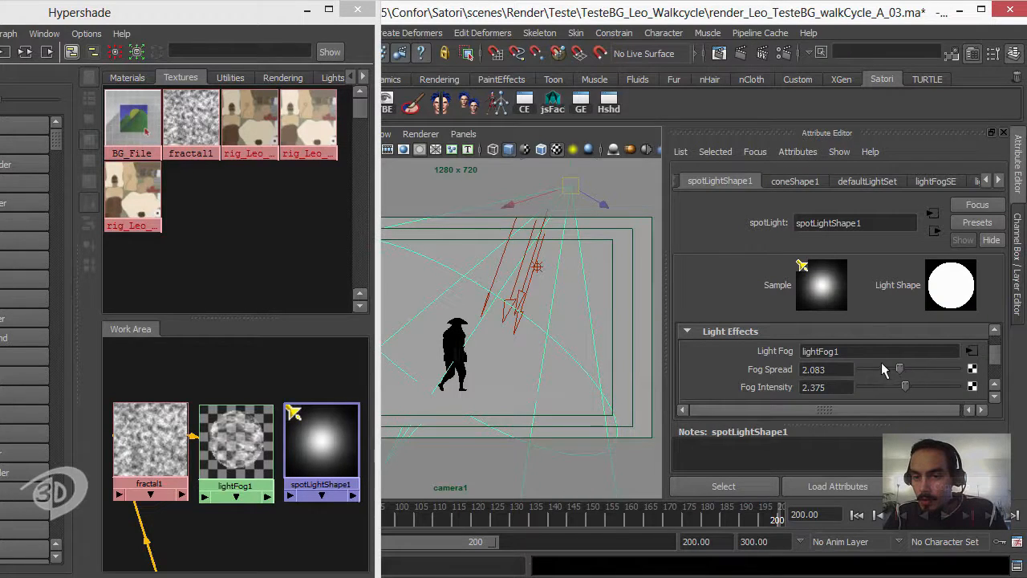
left_click(995, 398)
left_click(994, 399)
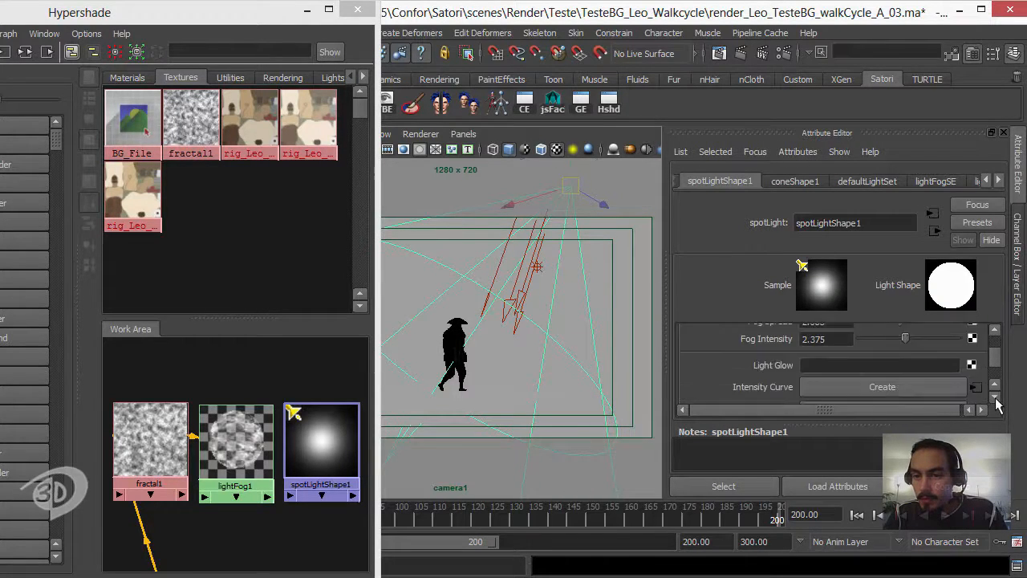
left_click(995, 399)
left_click(995, 399)
left_click(995, 398)
left_click(995, 399)
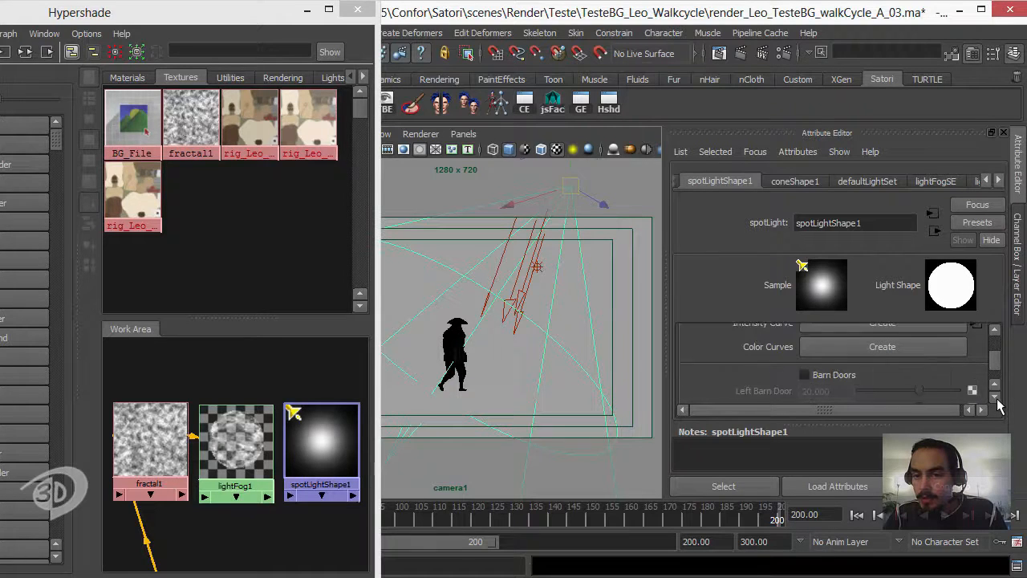
left_click(995, 399)
left_click(995, 398)
left_click(995, 399)
left_click(995, 398)
left_click(995, 398)
left_click(995, 399)
left_click_drag(996, 375, 1000, 364)
scroll(999, 363, "down", 1)
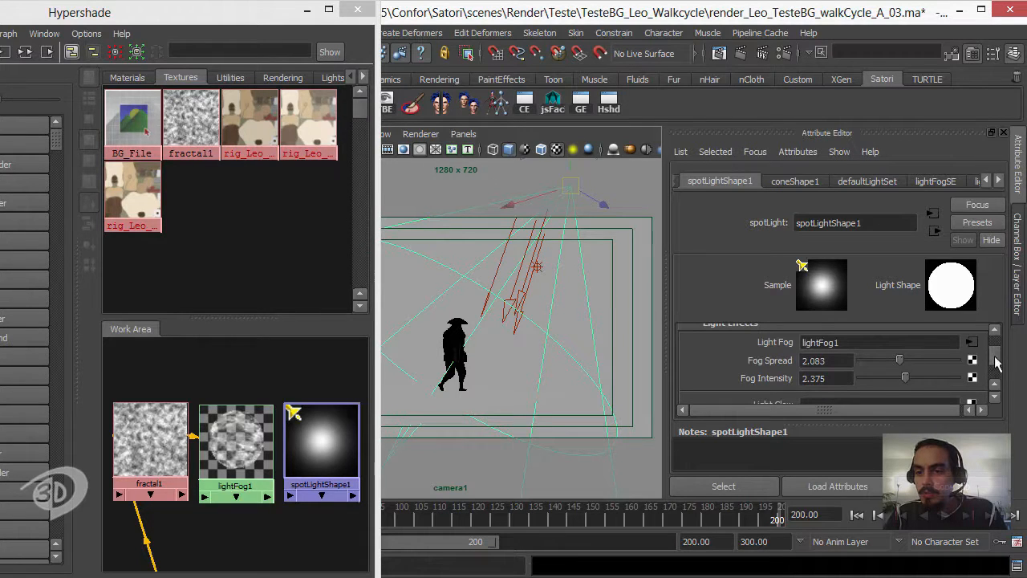
scroll(995, 357, "up", 1)
scroll(995, 357, "down", 2)
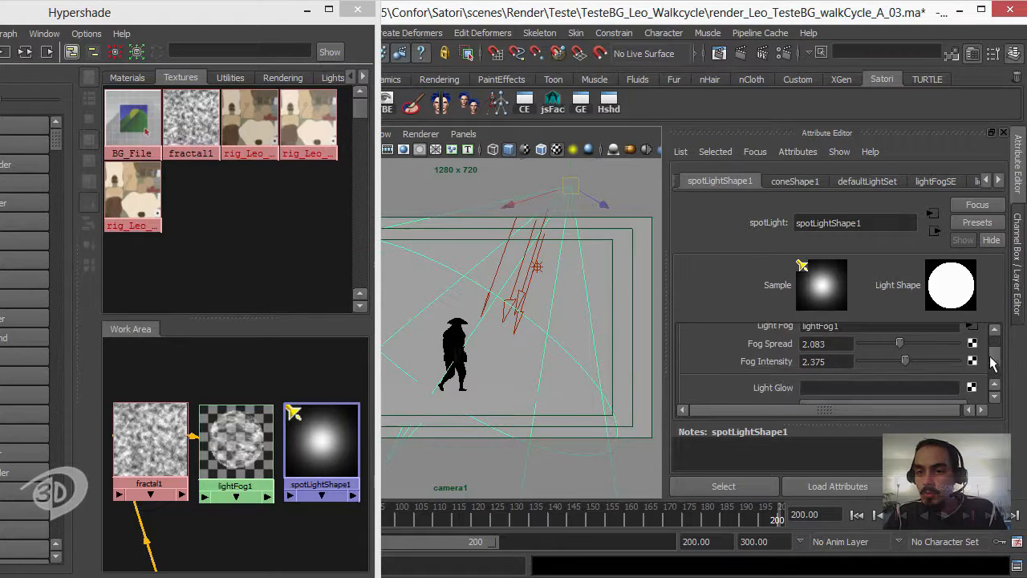
left_click(740, 53)
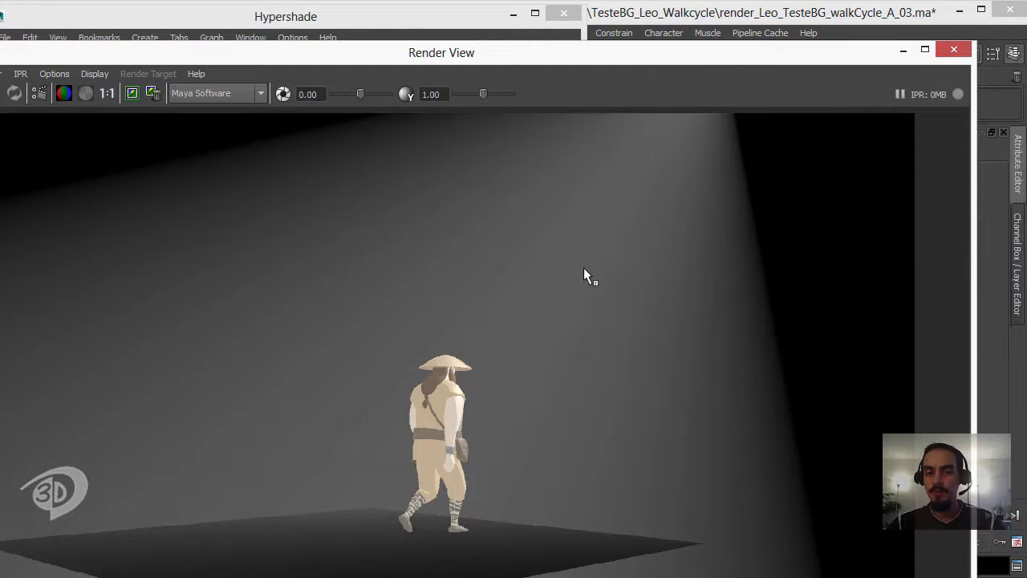
left_click(903, 51)
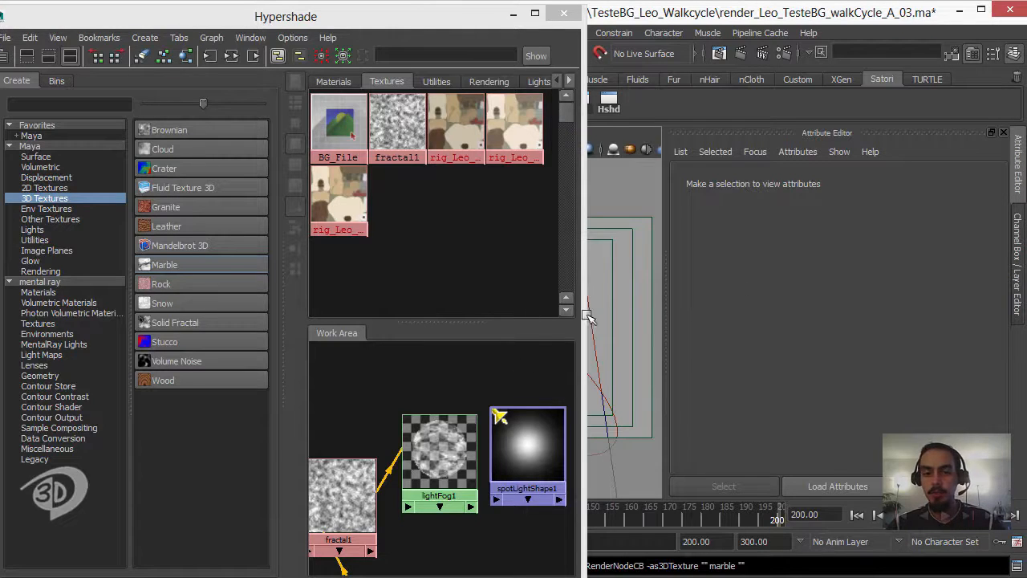
- Connect fractal1 to the Fog Intensity of spotLightShape1 and render the frame
left_click(439, 449)
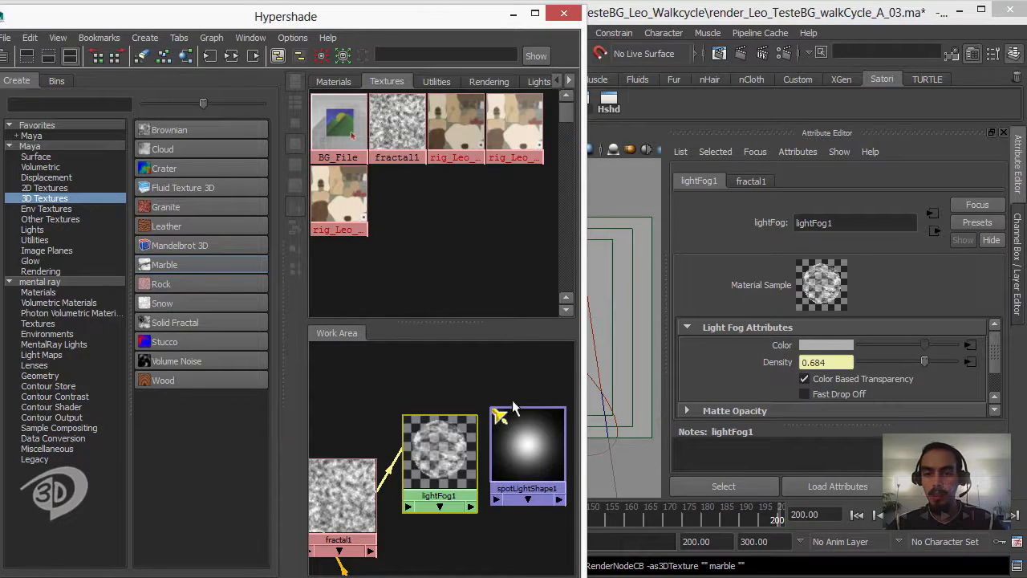
left_click(523, 434)
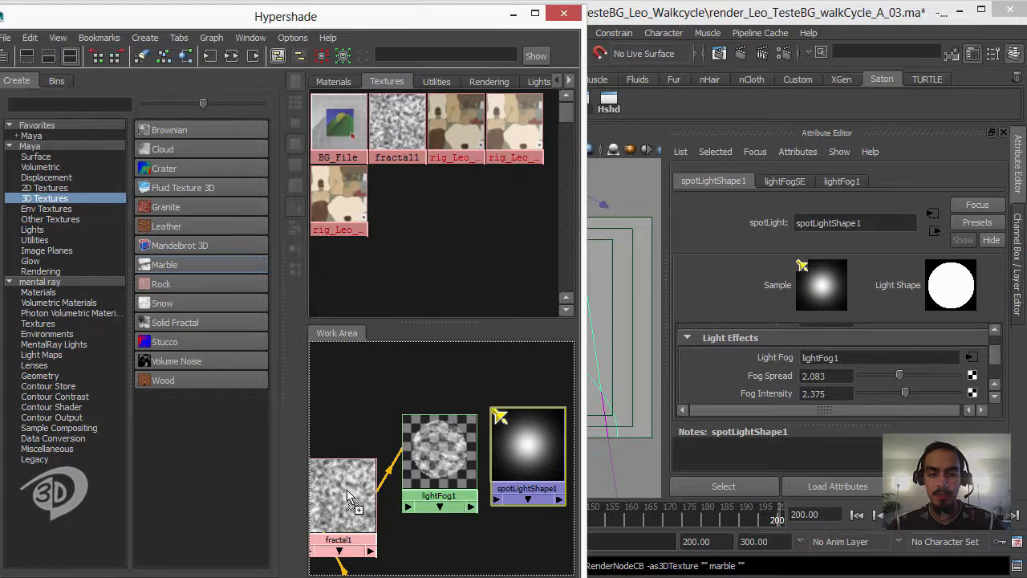
middle_click_drag(601, 402, 770, 402)
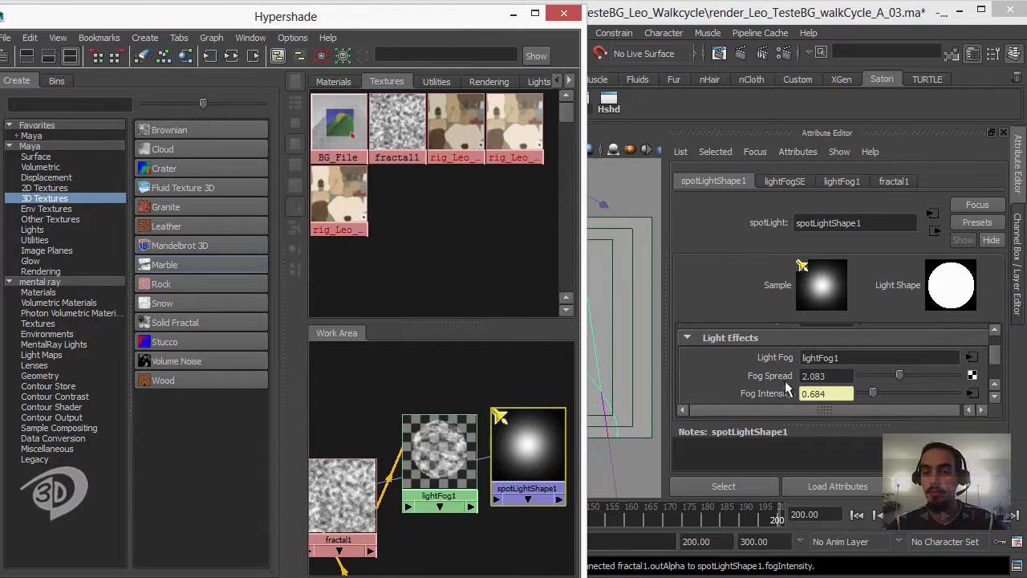
left_click(733, 53)
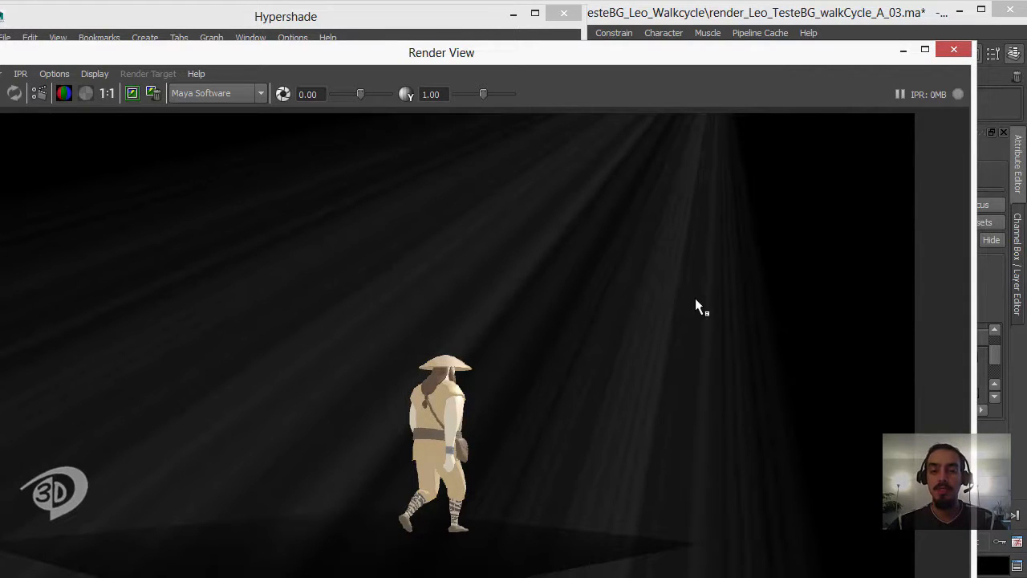
left_click(902, 53)
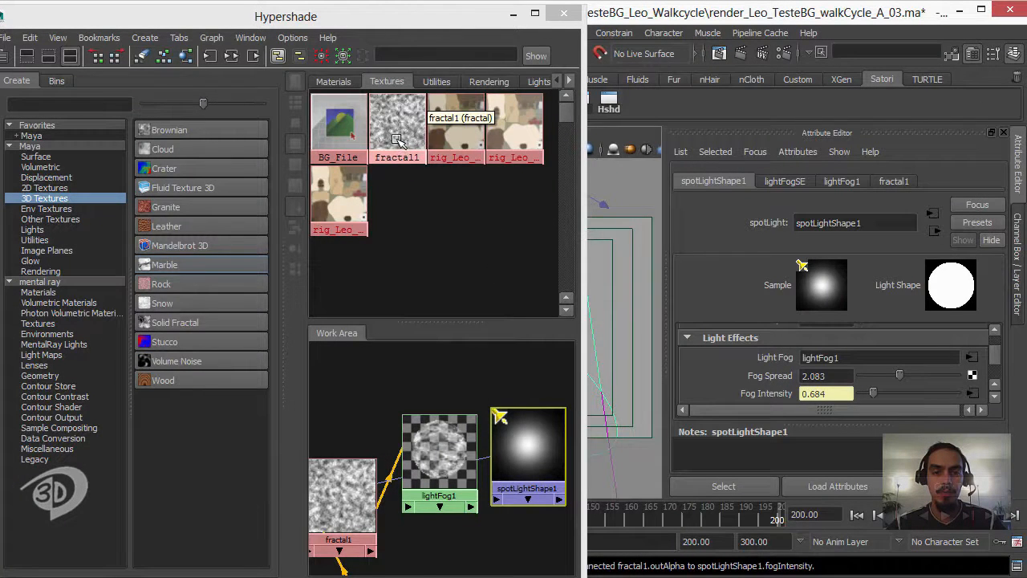
- Create a Solid Fractal 3D texture, place it above its placement node, and connect it to lightFog1's Density
left_click(69, 189)
left_click(49, 198)
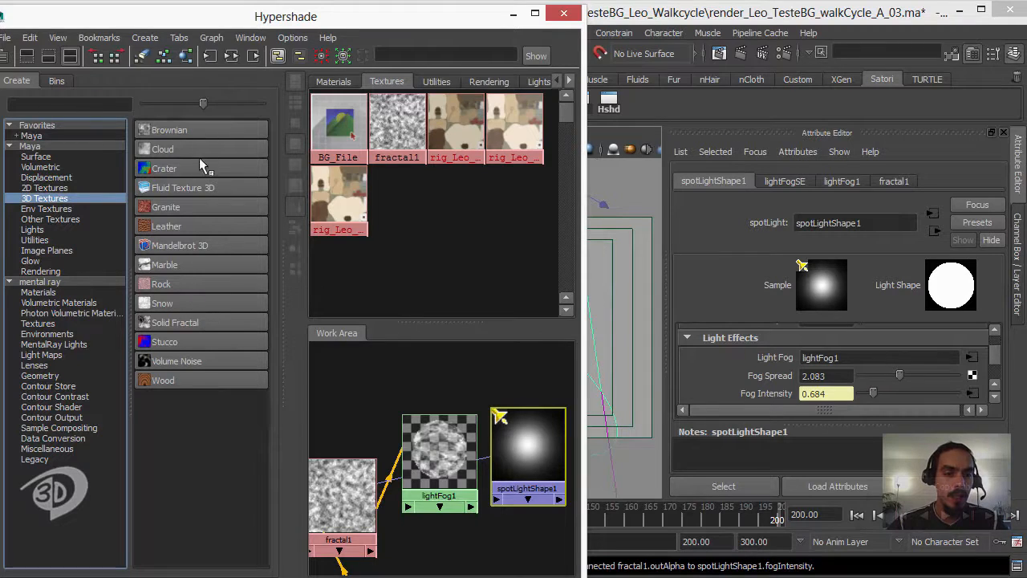
left_click(175, 323)
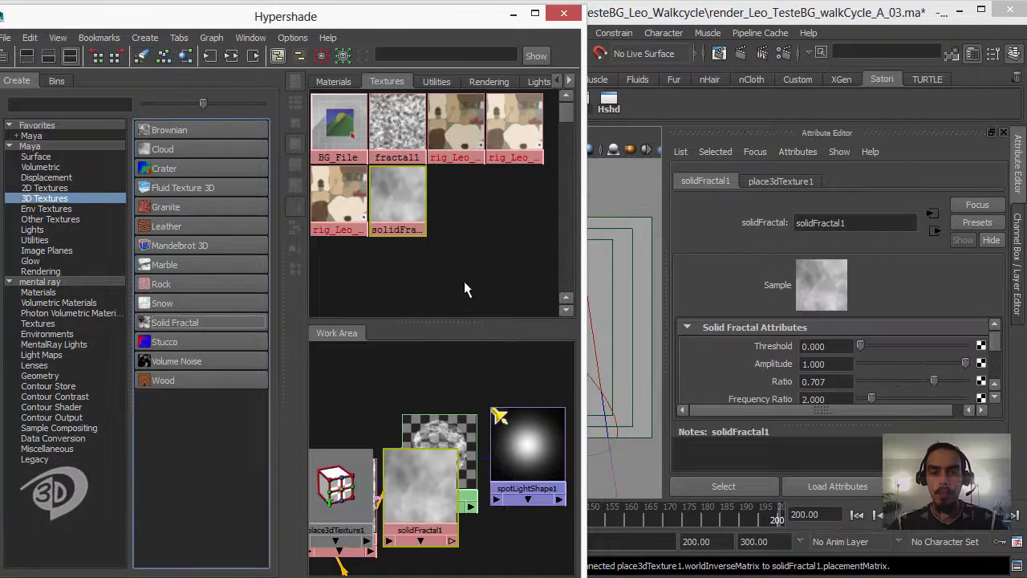
left_click_drag(422, 489, 347, 391)
left_click(456, 448)
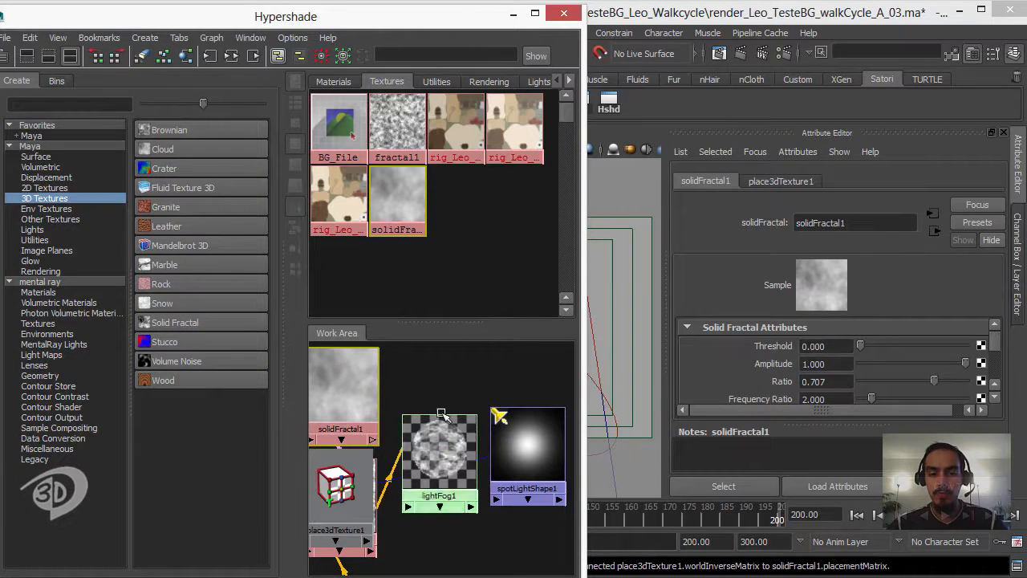
middle_click_drag(345, 384, 788, 355)
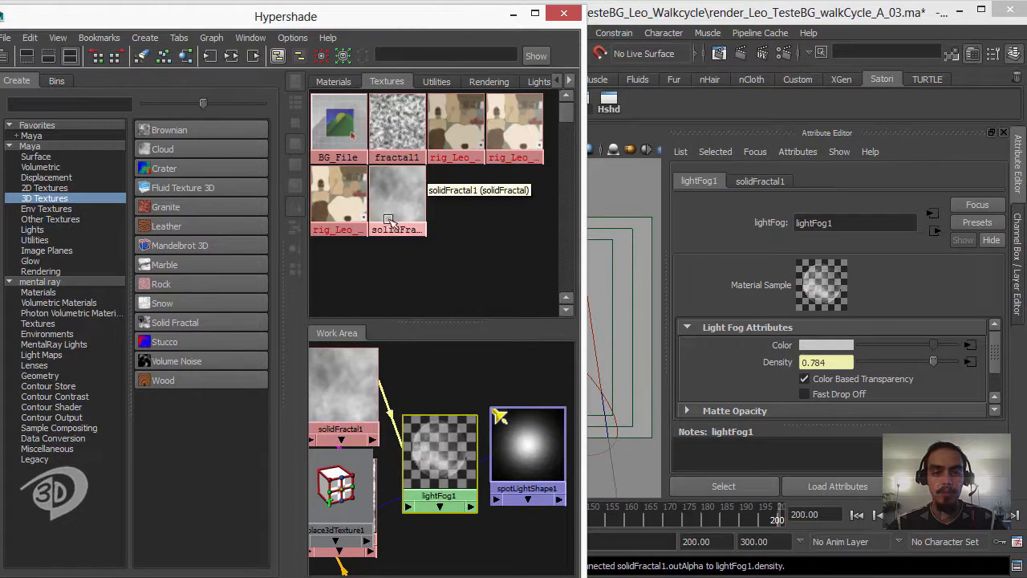
- Connect solidFractal1 to the Fog Intensity of spotLightShape1 and render the frame
left_click(513, 370)
left_click(517, 429)
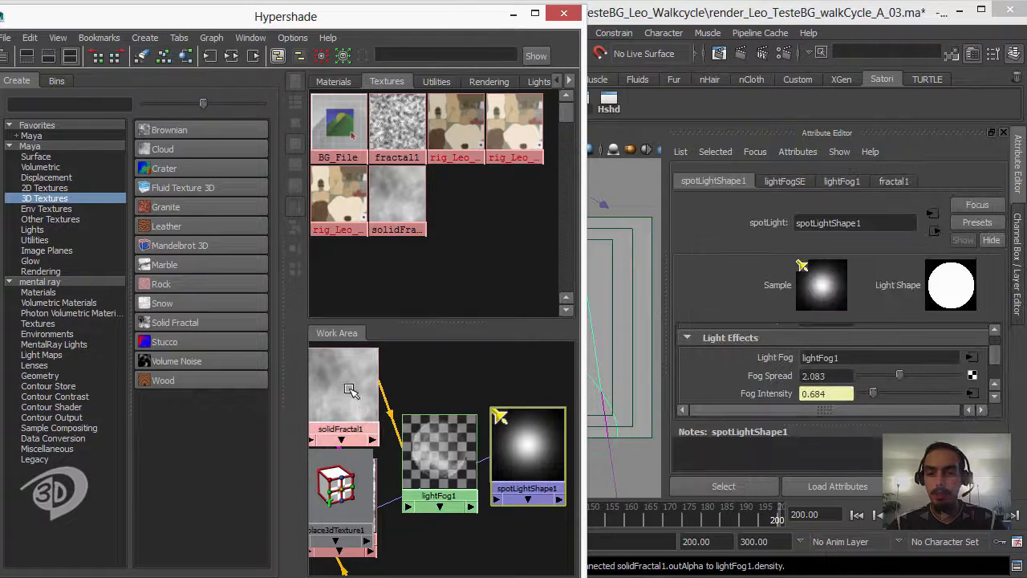
middle_click_drag(350, 387, 753, 395)
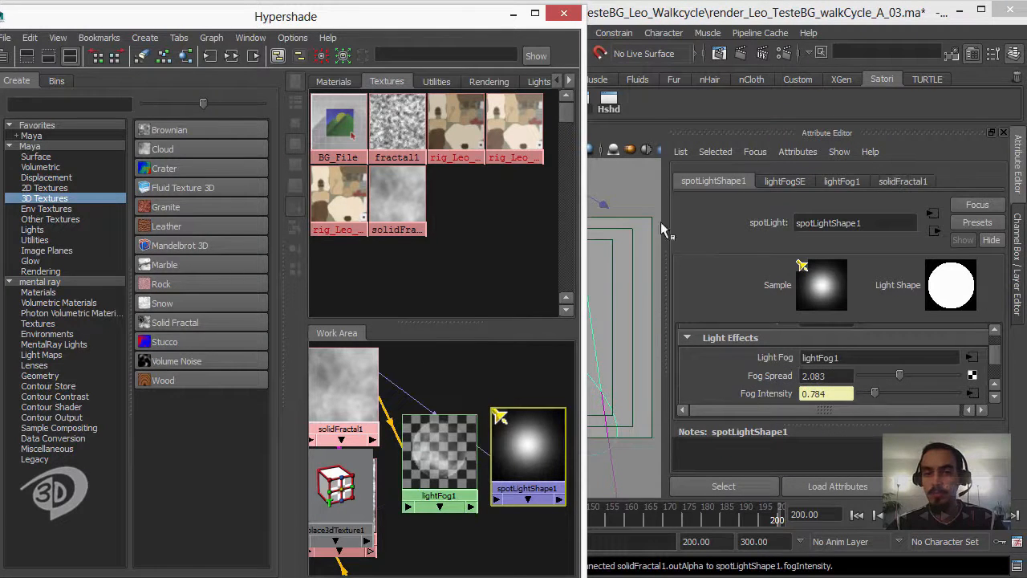
left_click(720, 53)
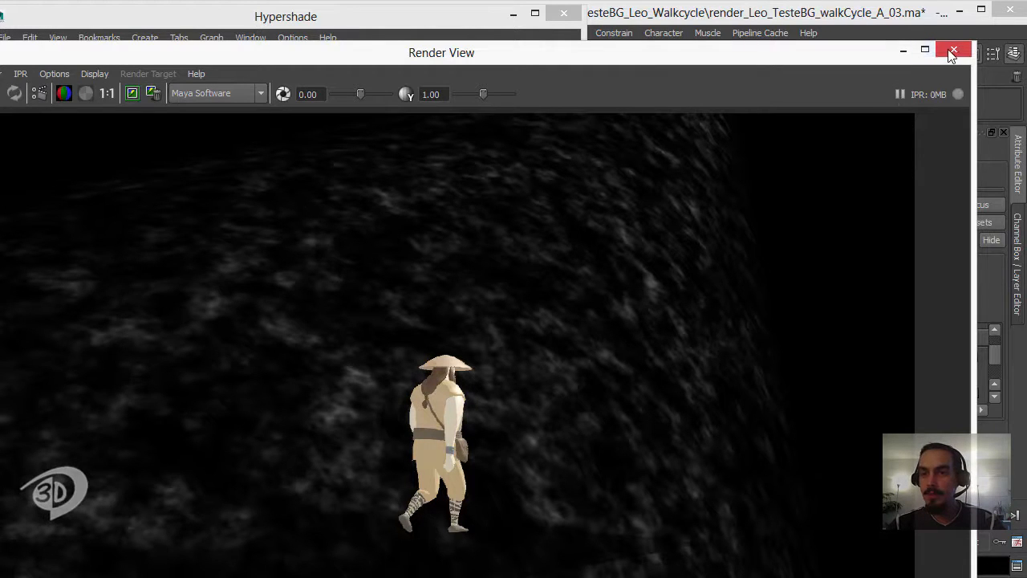
left_click(901, 52)
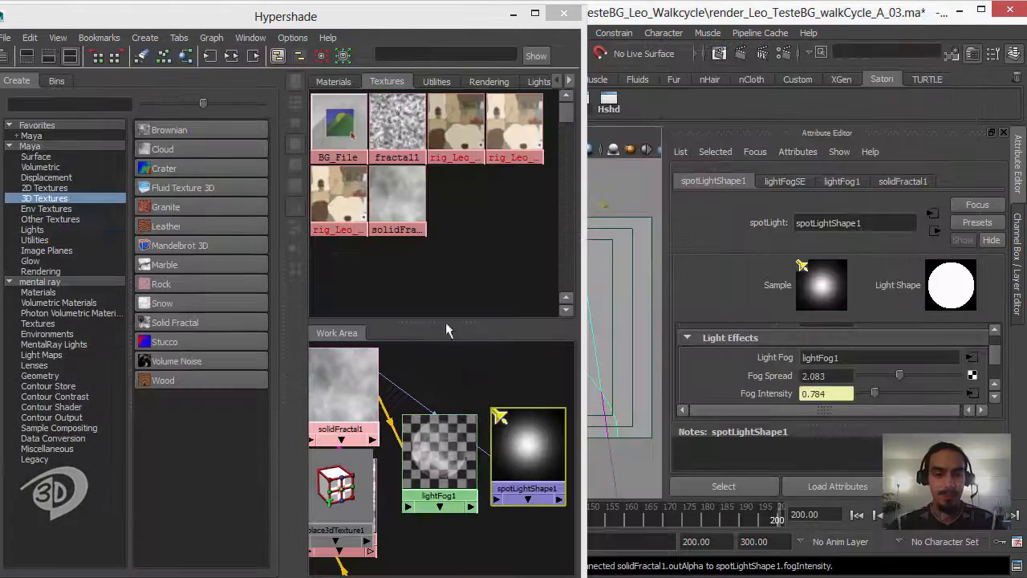
- Undo the solidFractal1 connections to the spot light and light fog, along with the creation of the Solid Fractal texture
left_click(455, 375)
key("ctrl+z")
key("ctrl+z")
key("ctrl+z")
key("ctrl+z")
key("ctrl+z")
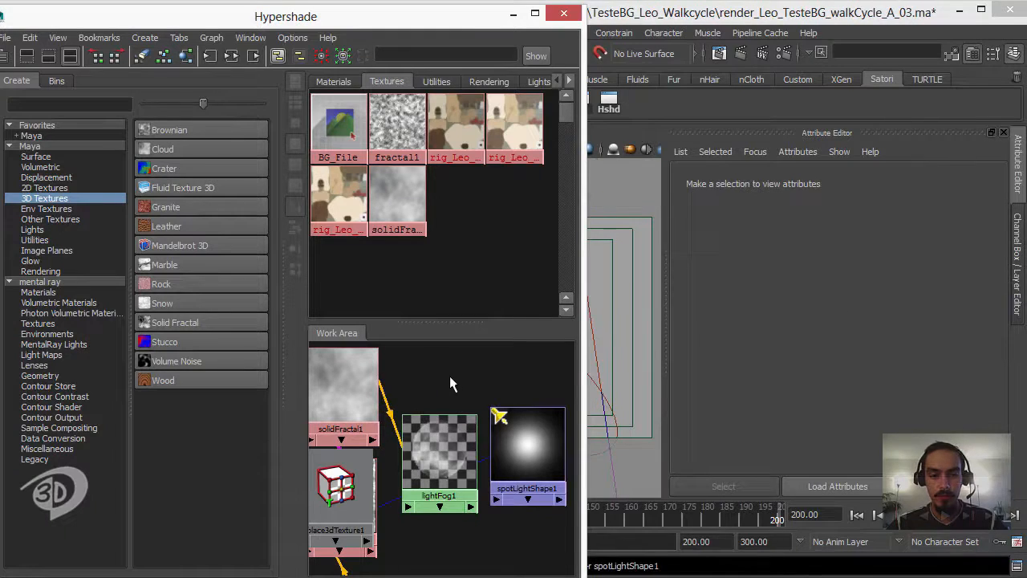
key("ctrl+z")
key("ctrl+z")
key("ctrl+z")
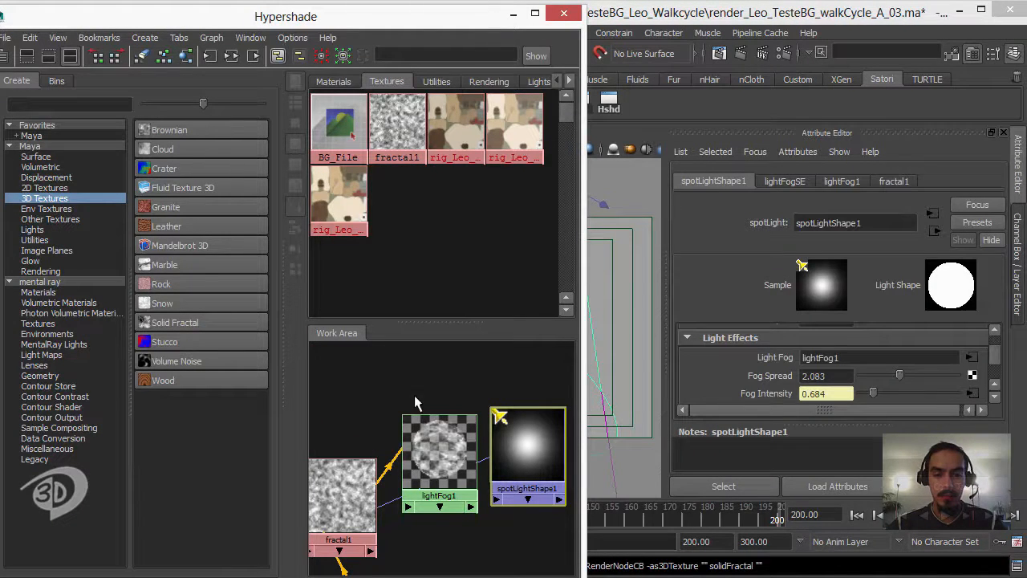
- Move the fractal1 node beside lightFog1 and set its Ratio to 0.085
left_click(432, 462)
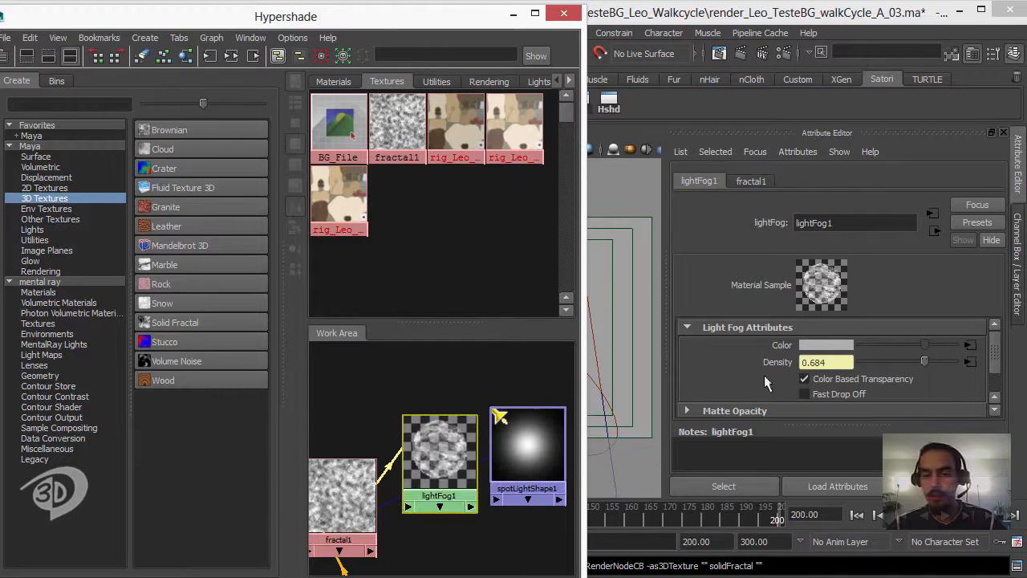
left_click_drag(354, 481, 369, 439)
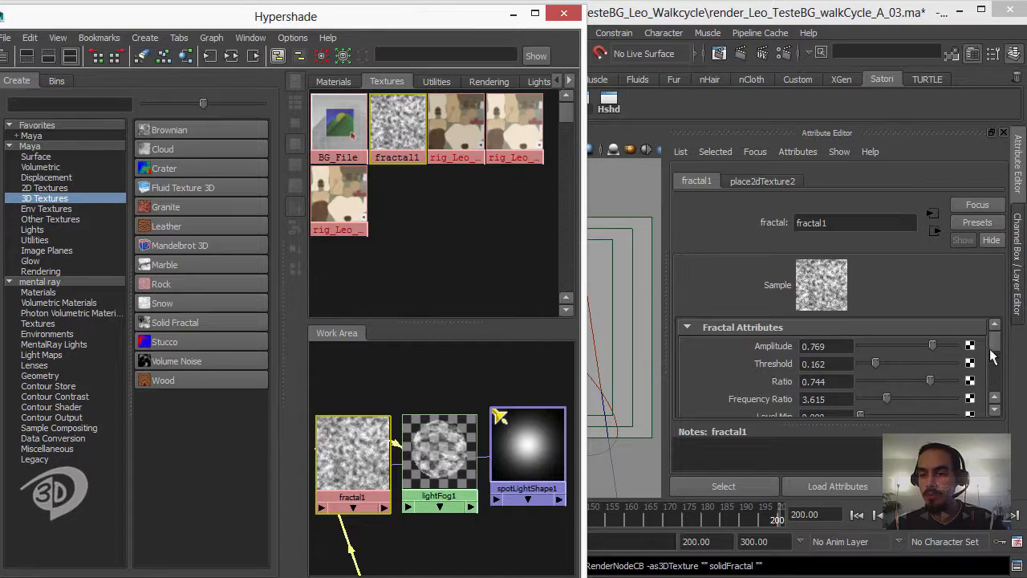
scroll(991, 347, "down", 3)
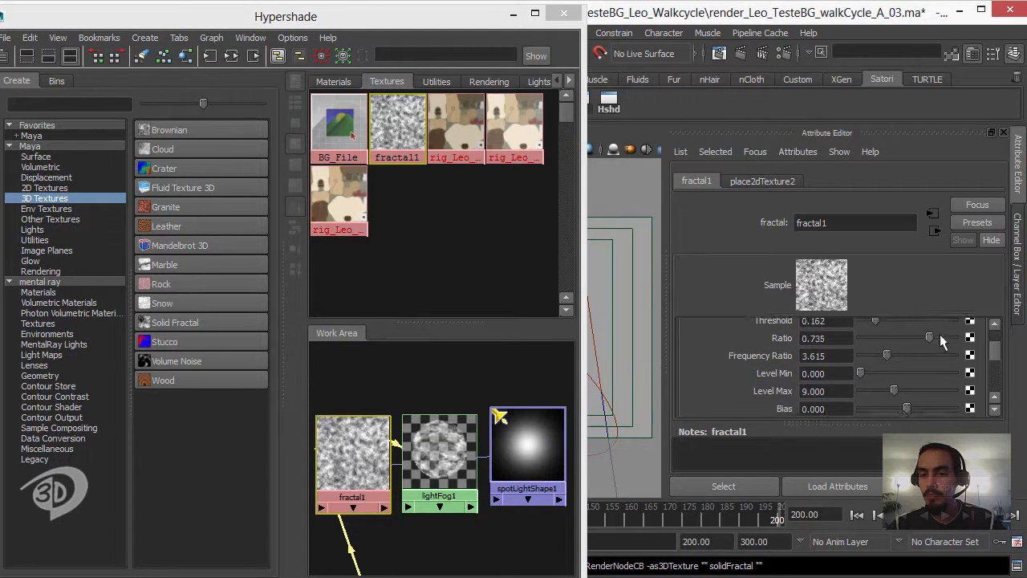
left_click_drag(955, 338, 868, 343)
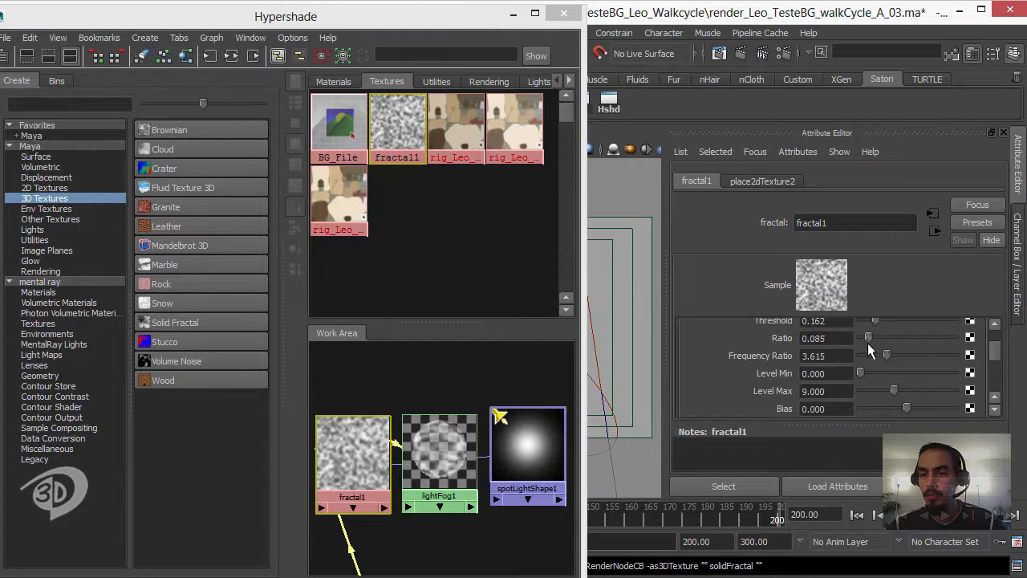
- Move the point light and useBackground nodes out of the way and place place2dTexture2 beside fractal1 in the node network
middle_click_drag(353, 400, 406, 363, "alt")
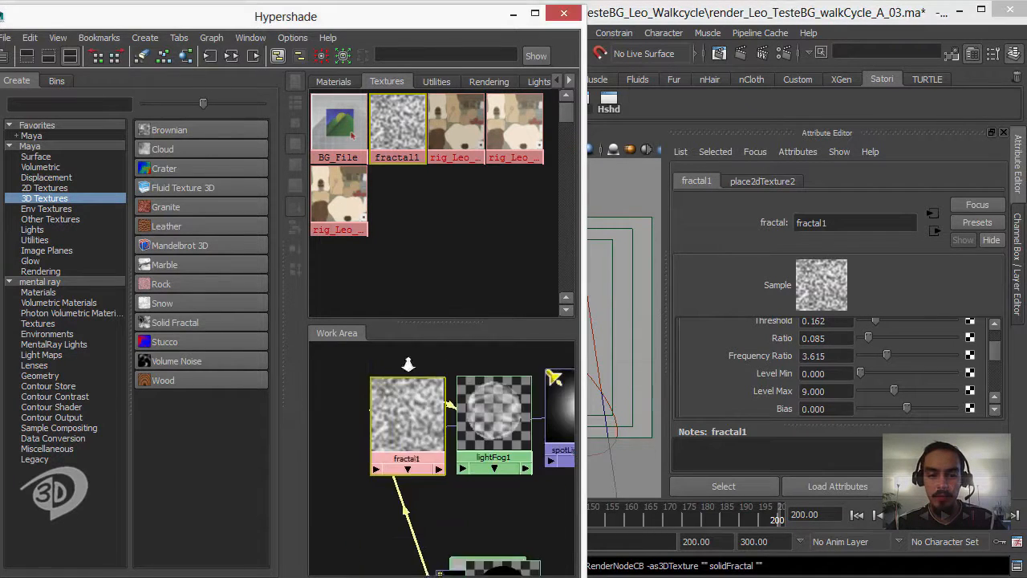
scroll(411, 384, "down", 3)
left_click(440, 461)
middle_click_drag(440, 461, 439, 405, "alt")
left_click(440, 403)
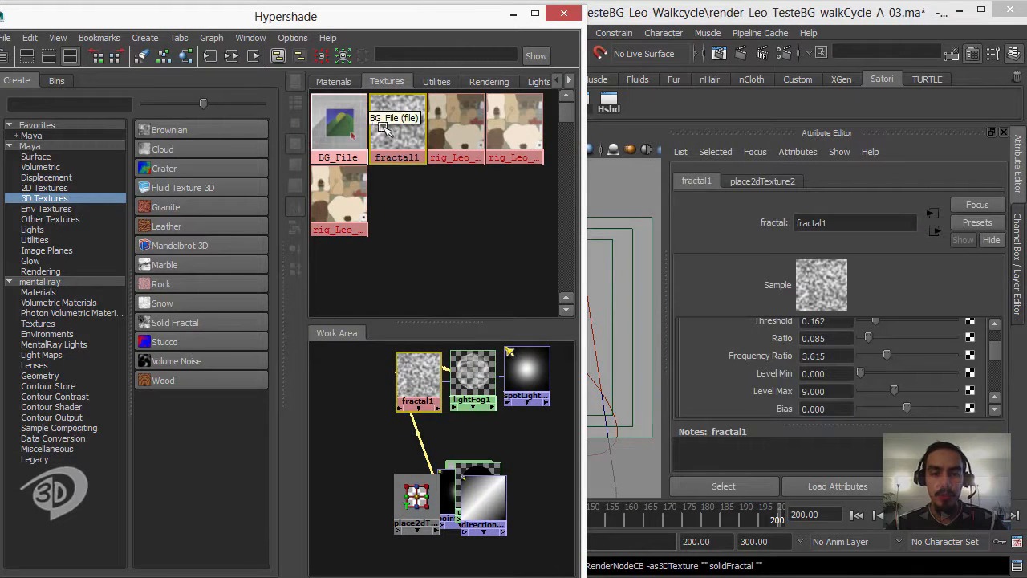
left_click_drag(459, 487, 426, 564)
left_click_drag(450, 495, 397, 549)
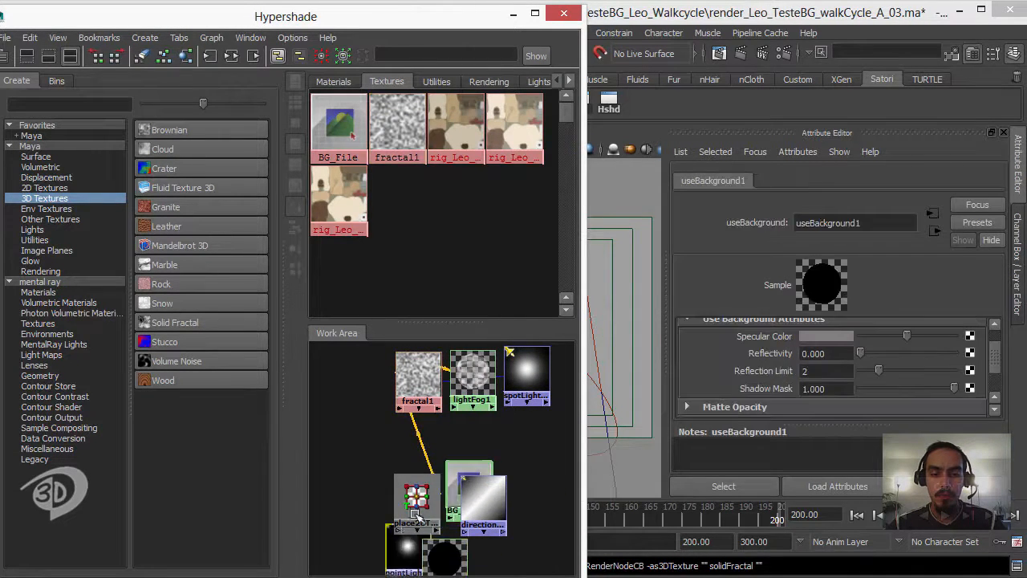
left_click_drag(400, 512, 344, 378)
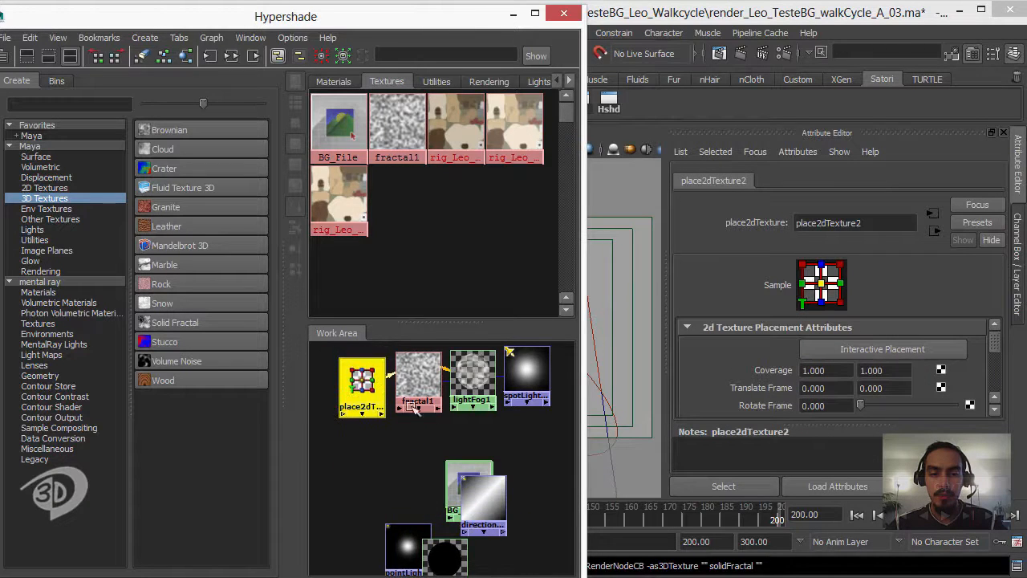
- Reposition the Hypershade window to uncover more of the camera view, keeping the fog node network in sight
scroll(467, 460, "up", 2)
left_click_drag(377, 16, 91, 64)
left_click_drag(295, 257, 464, 252)
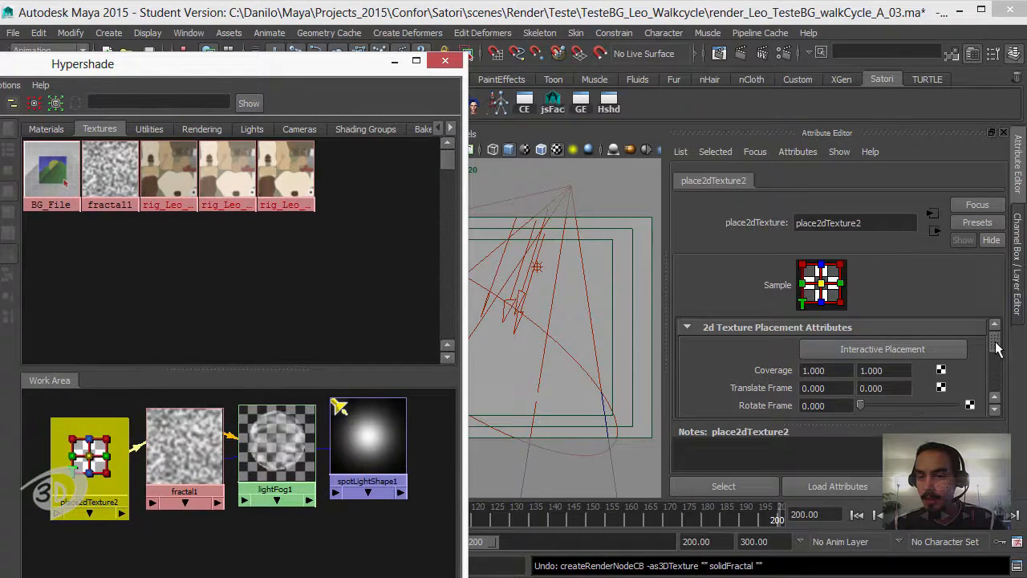
- Set the U value of Repeat UV on place2dTexture2 to 0.3
left_click_drag(999, 347, 995, 374)
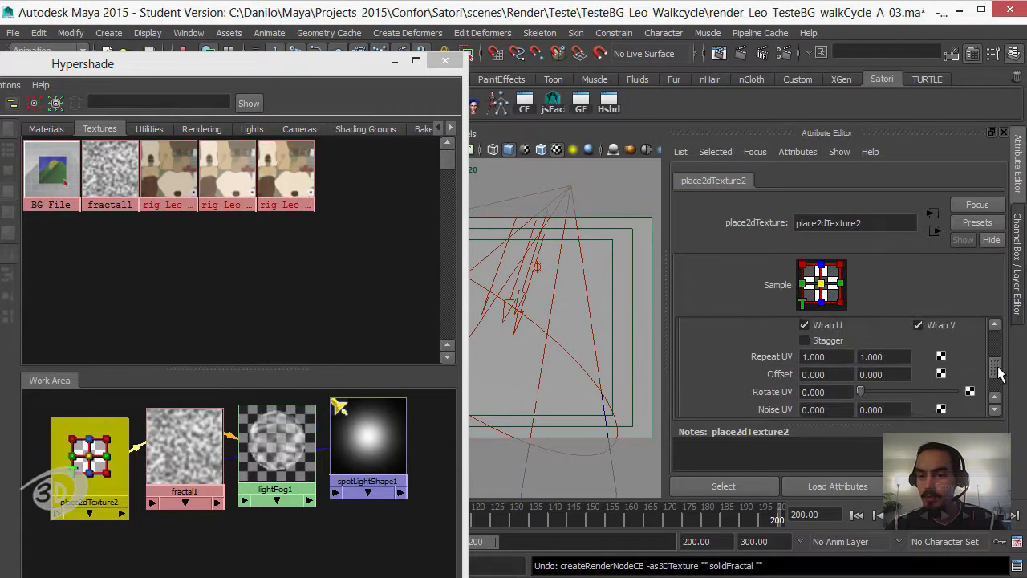
left_click(813, 360)
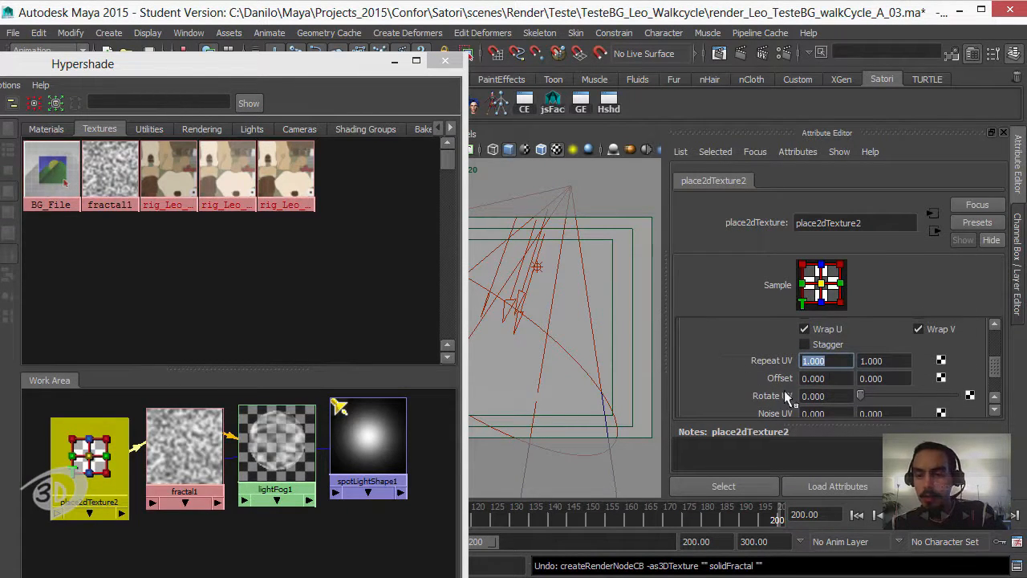
scroll(998, 369, "up", 2)
mouse_move(998, 369)
left_mouse_down()
mouse_move(1000, 355)
mouse_move(998, 380)
left_mouse_up()
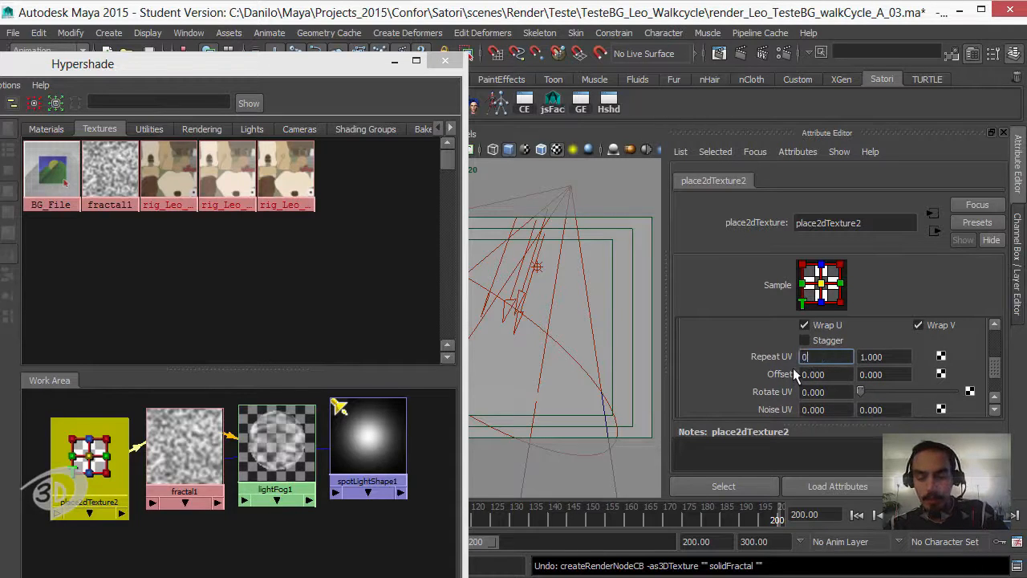
key("Tab")
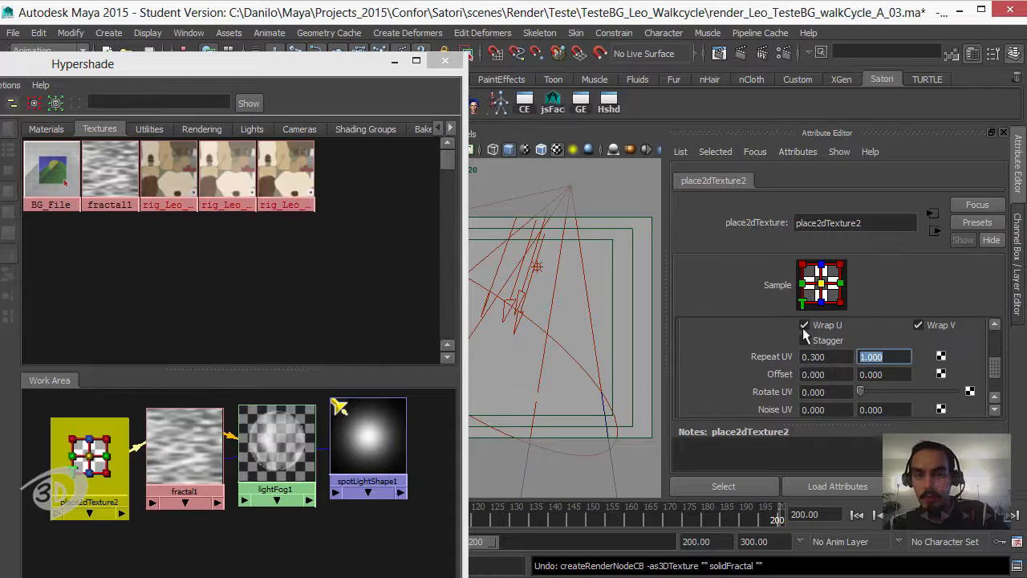
left_click(773, 55)
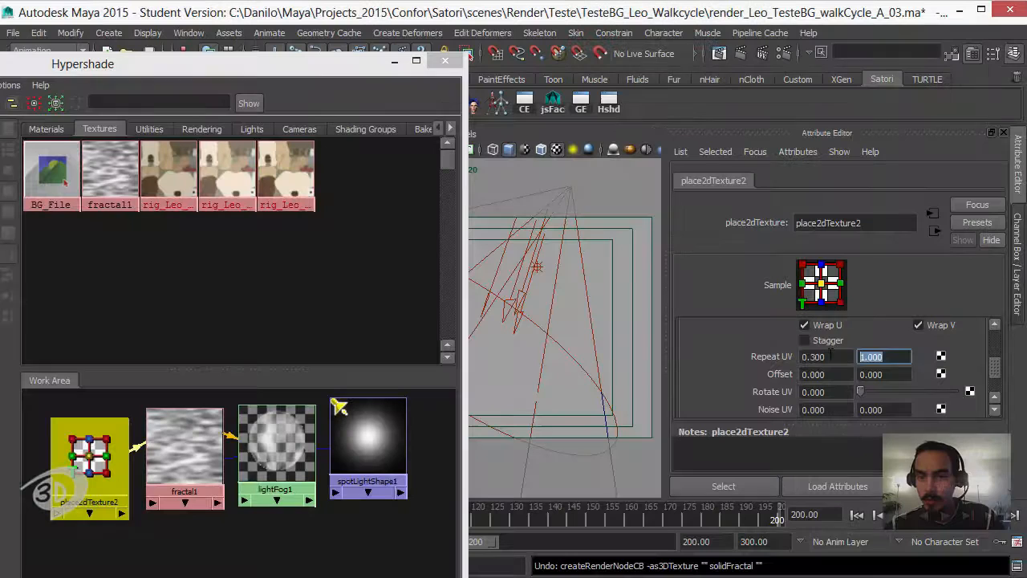
- Set both Repeat UV values of place2dTexture2 to 0.7 and render the frame
left_click(829, 356)
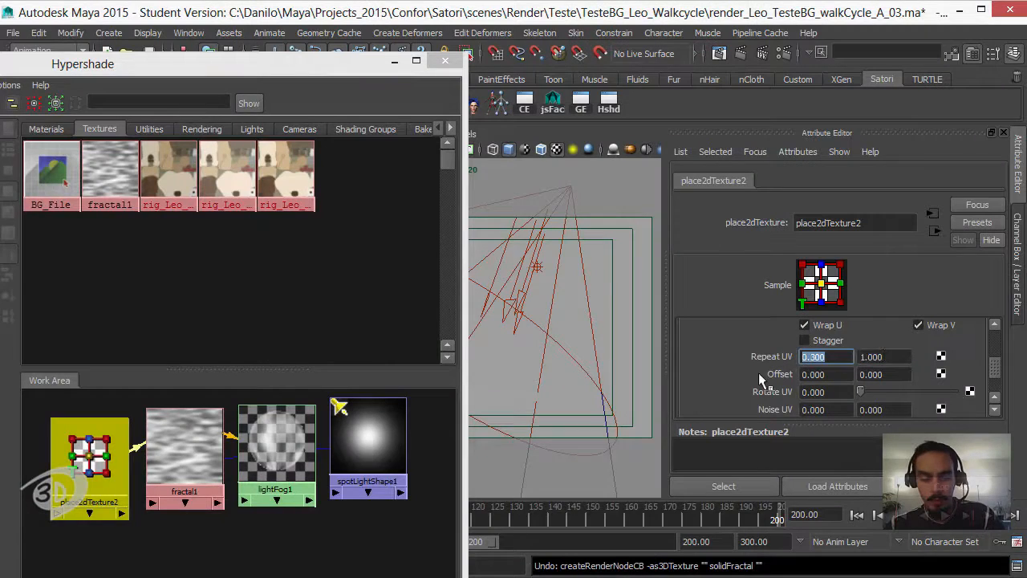
type("0.7")
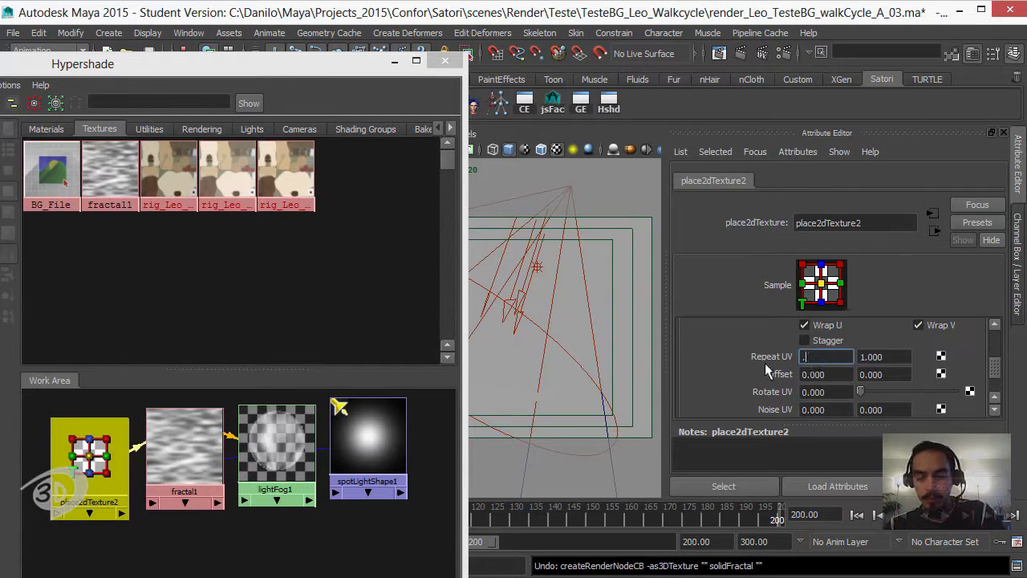
key("Return")
left_click(901, 358)
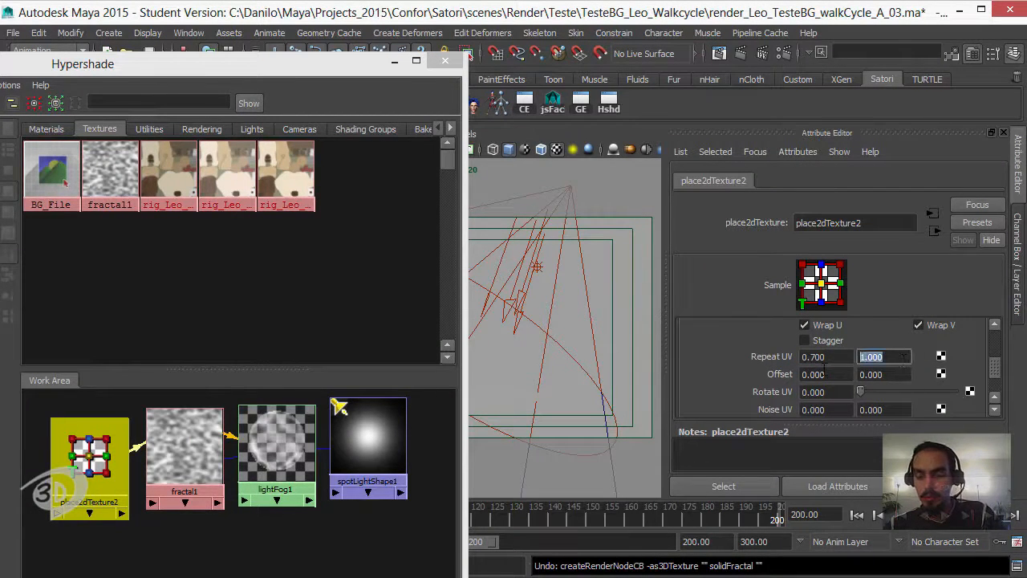
type(".7")
key("Return")
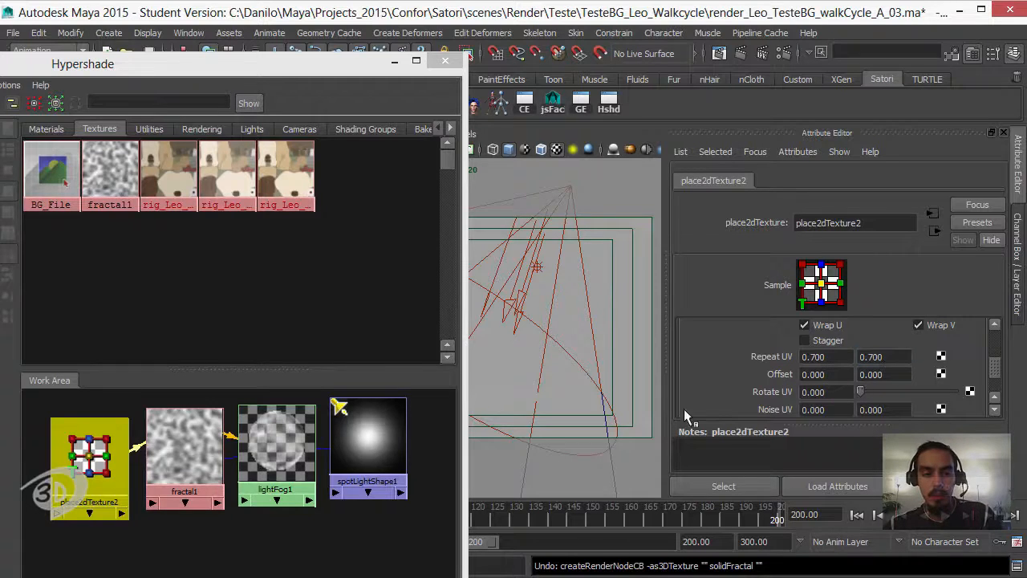
left_click(733, 54)
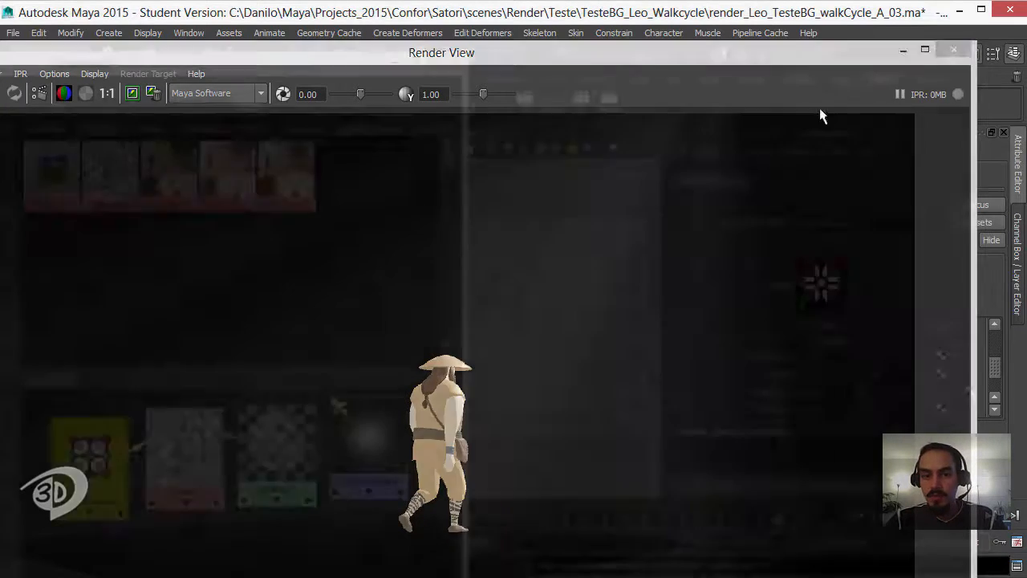
left_click(902, 50)
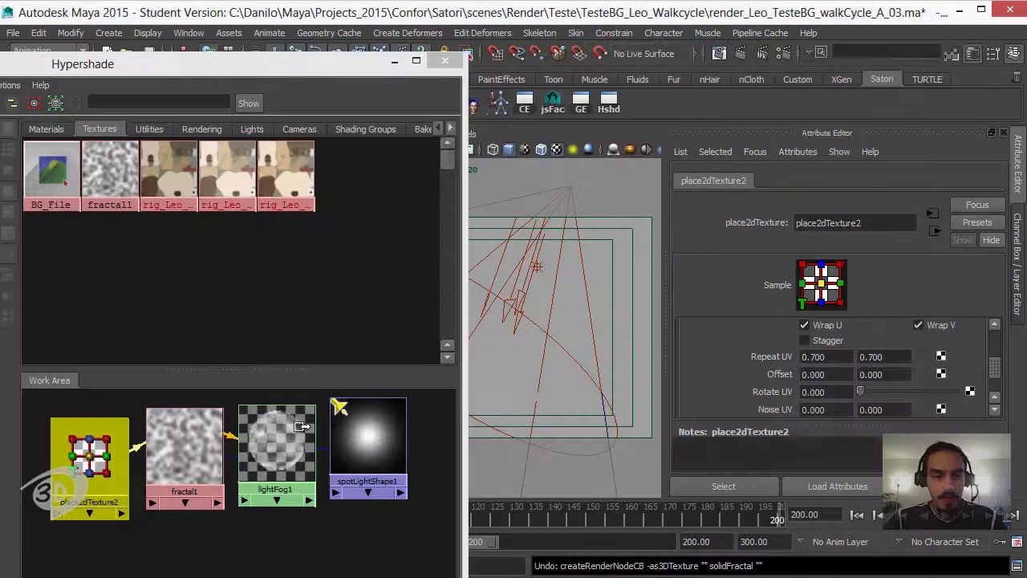
- Set fractal1's Ratio to 0.650 and render the frame
left_click(181, 448)
scroll(974, 353, "up", 2)
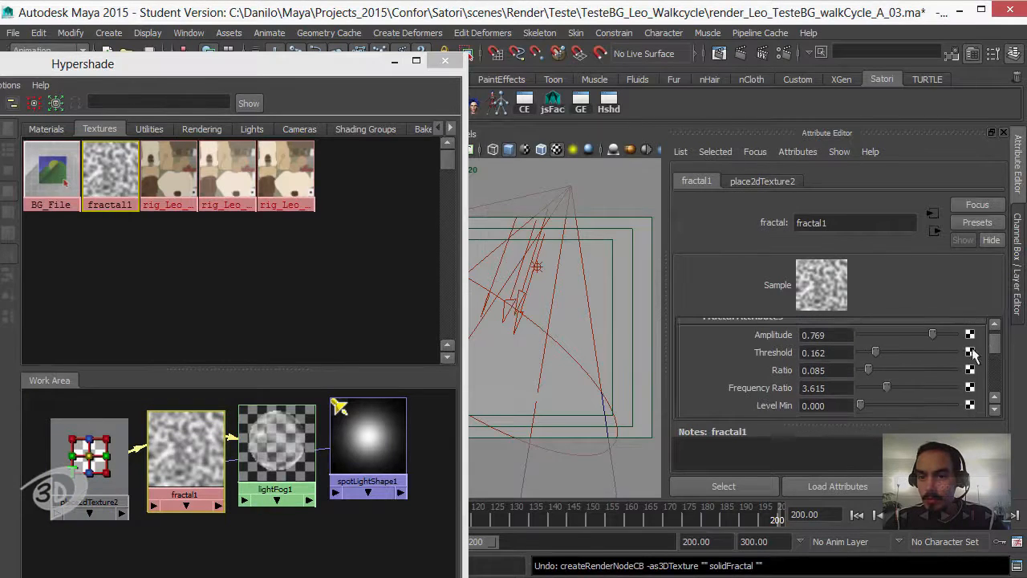
left_click_drag(868, 368, 923, 370)
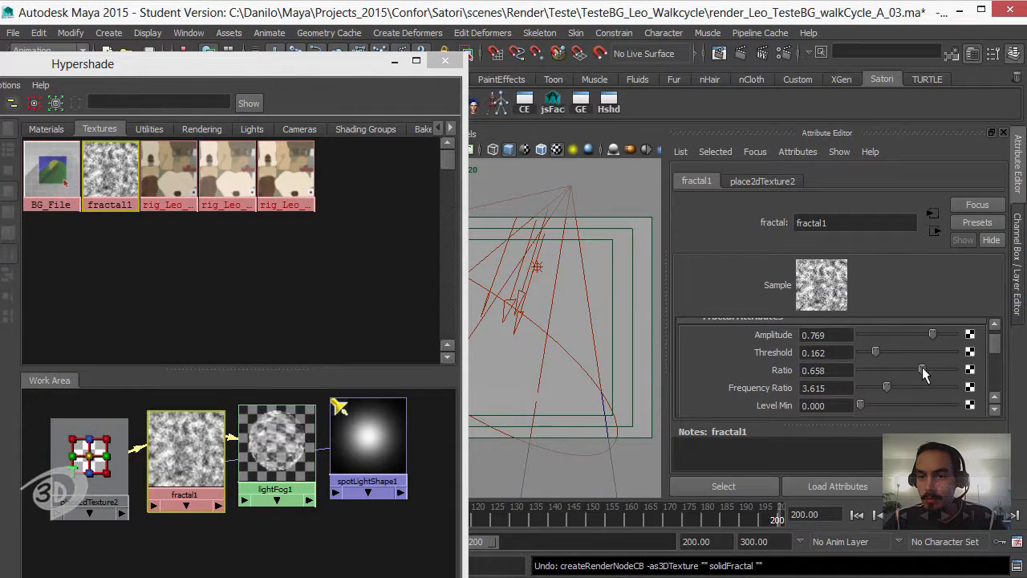
left_click(731, 52)
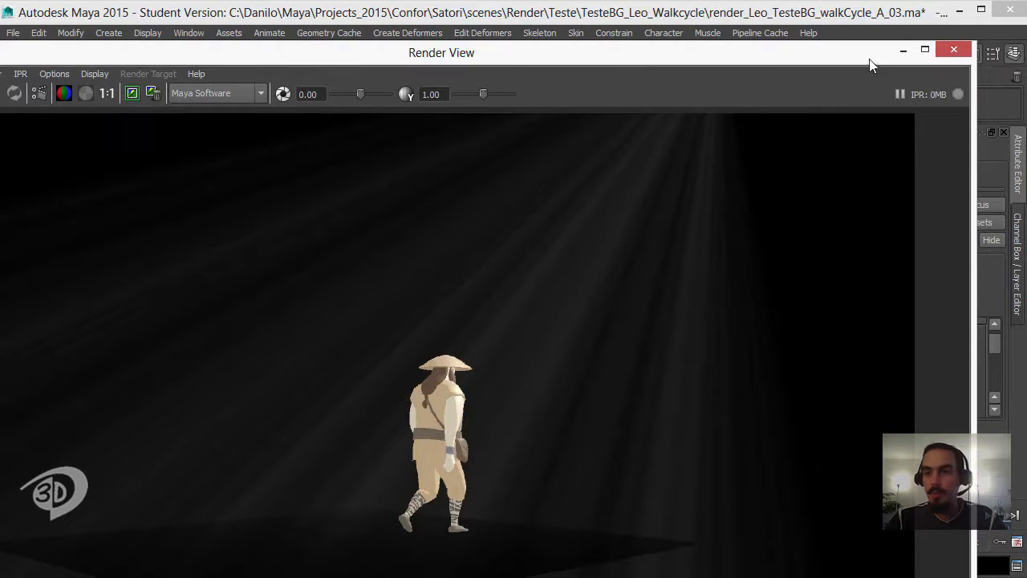
left_click(903, 50)
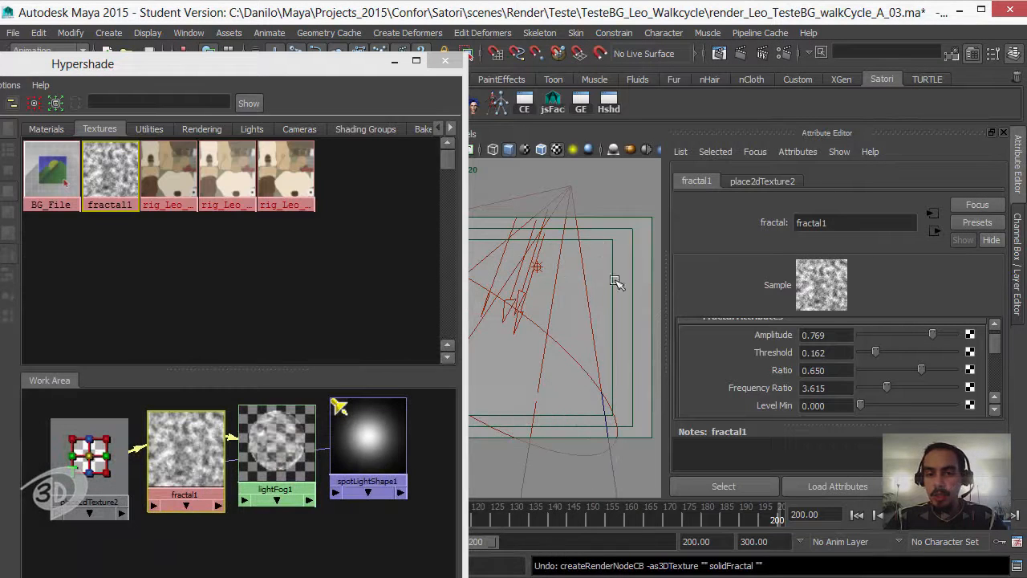
- Render the frame with the background layer visible and compare it with the stored render of the fog without the background
left_click(1017, 303)
left_click(861, 445)
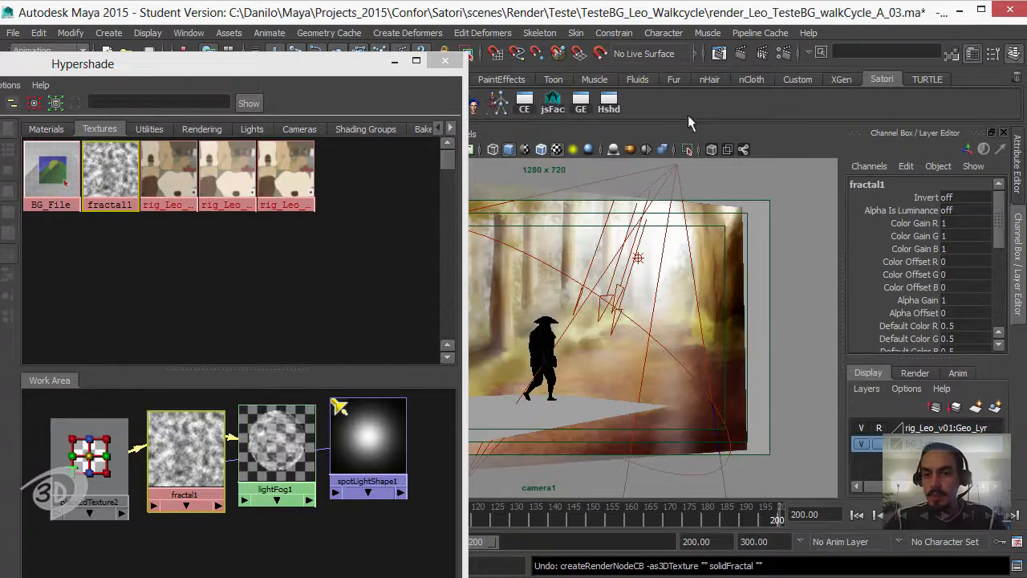
left_click(739, 53)
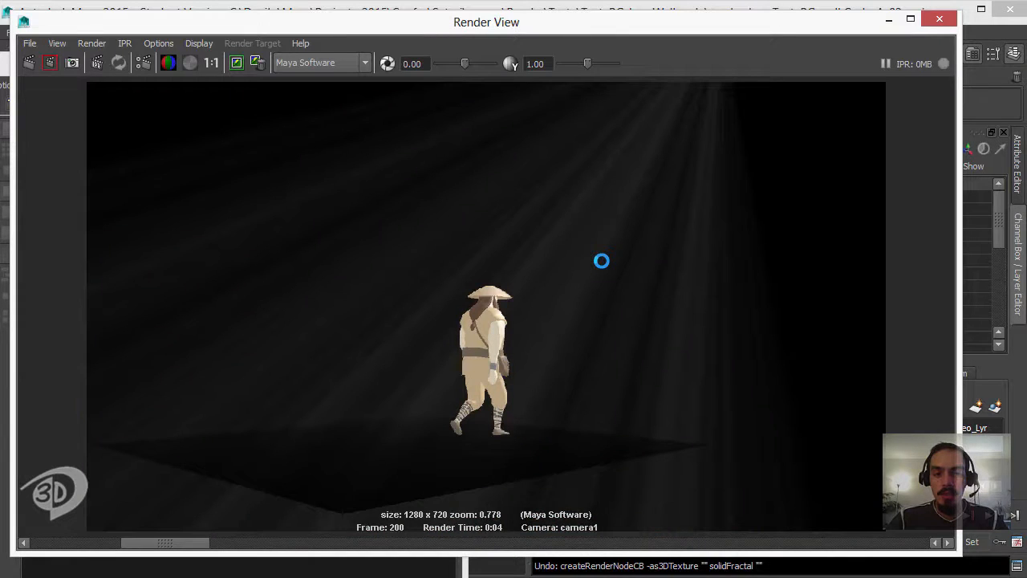
key("Right")
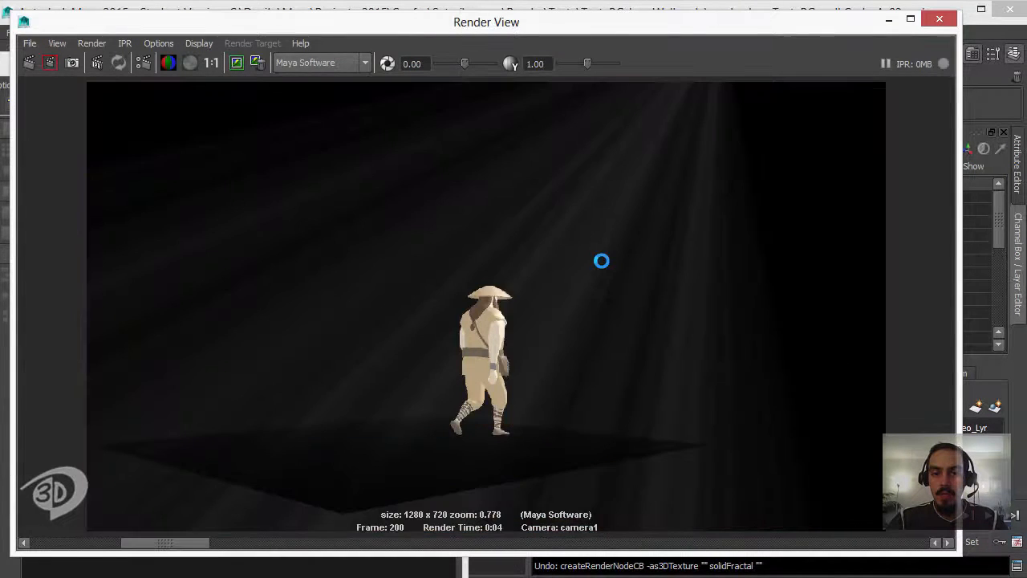
key("Left")
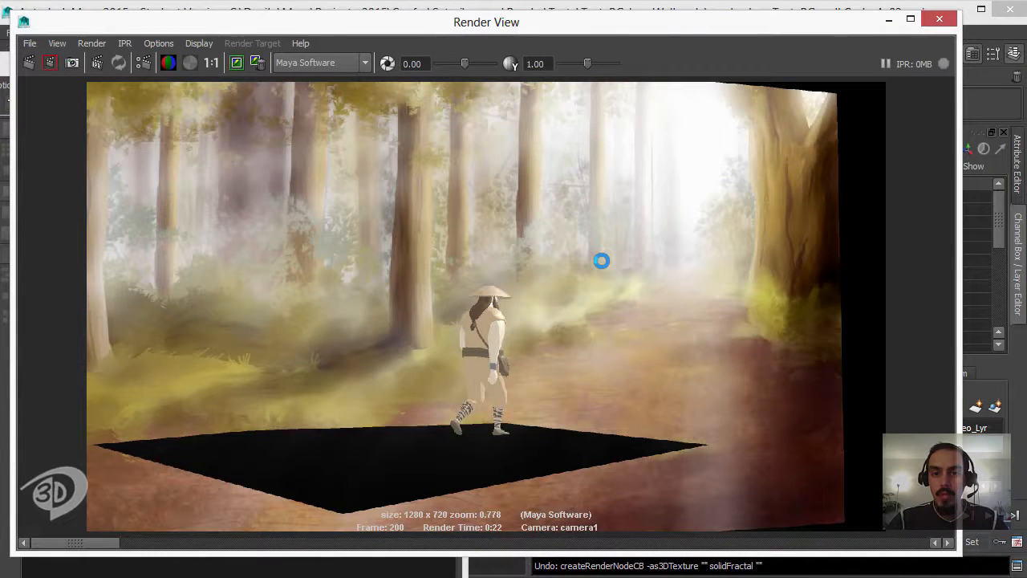
key("Right")
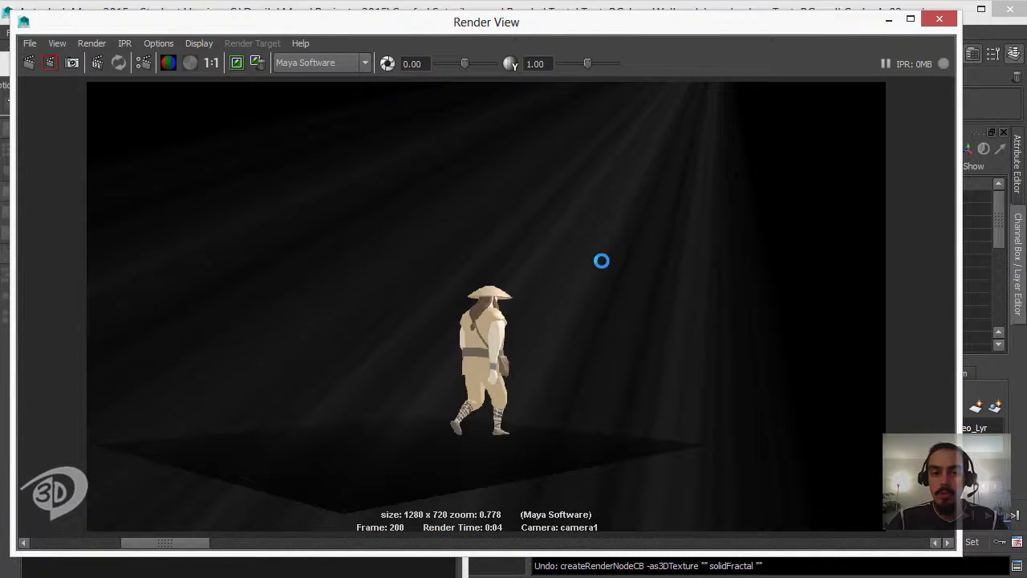
- Compare the stored render of the fog alone with the render that includes the forest background
key("Left")
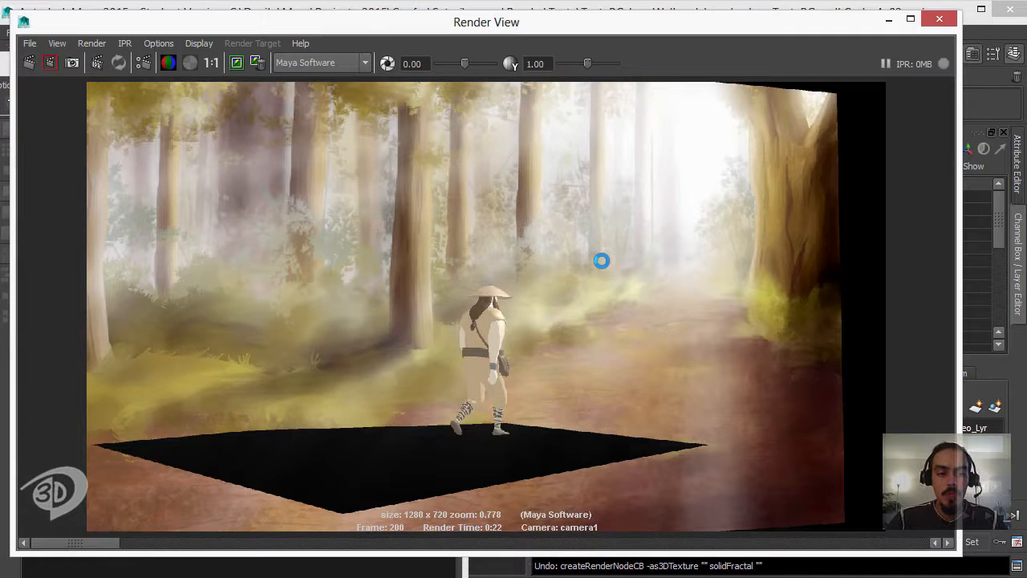
key("Right")
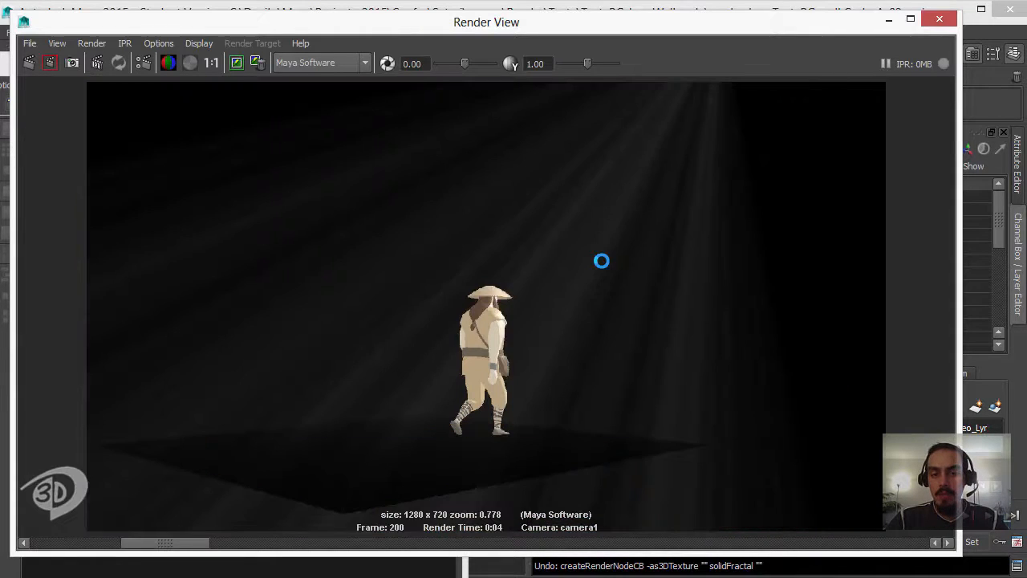
key("Left")
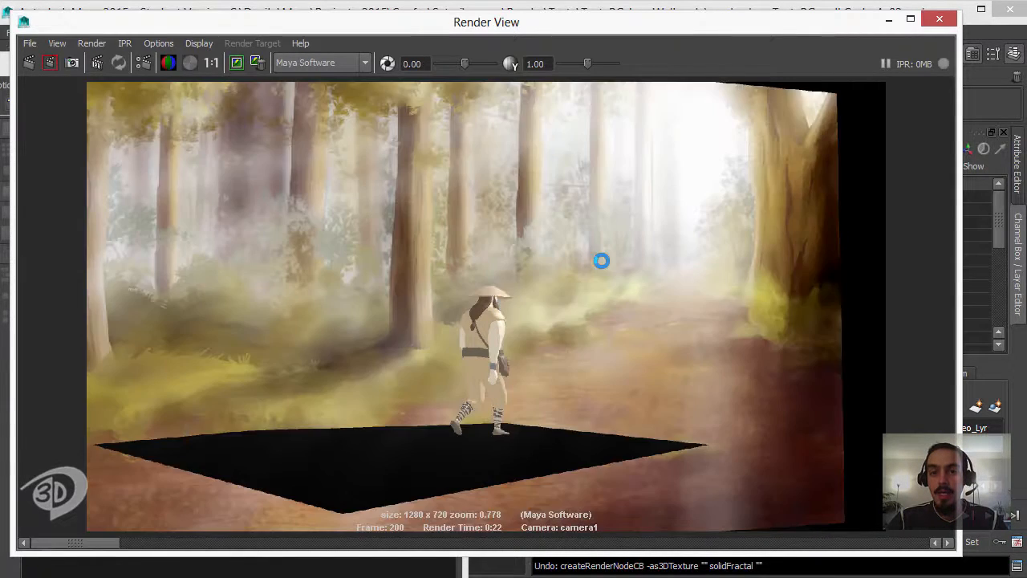
key("Right")
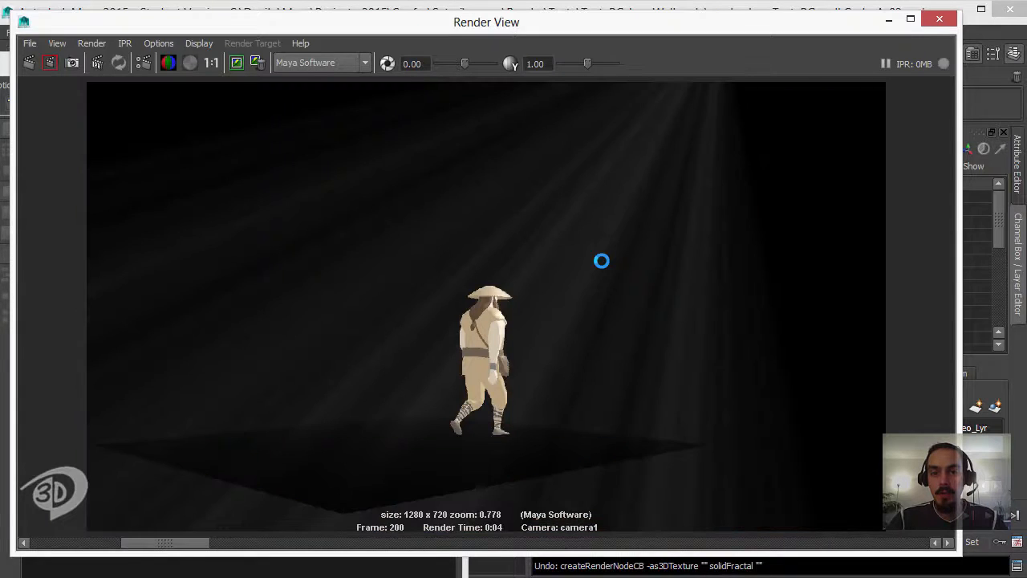
key("Left")
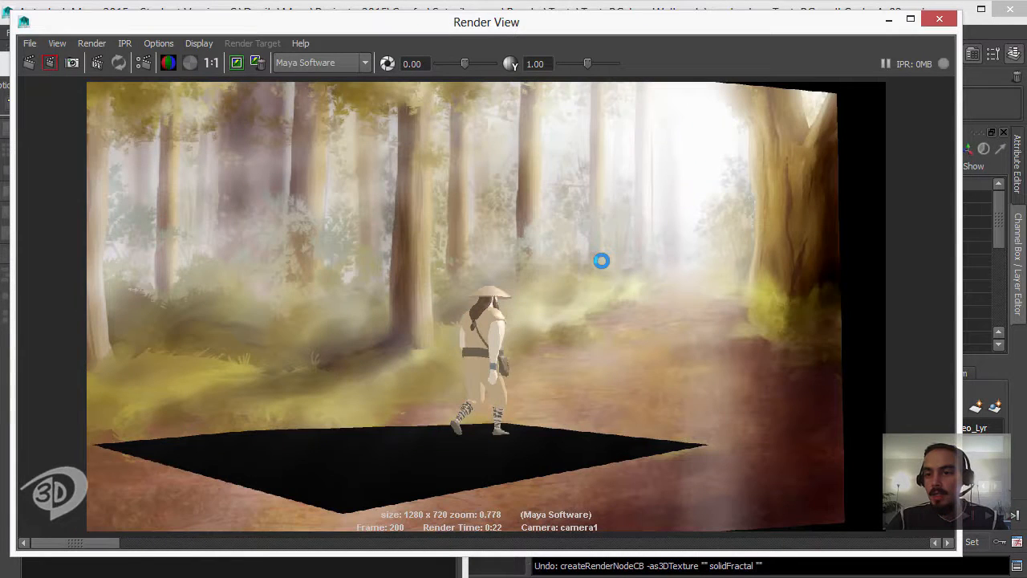
key("Right")
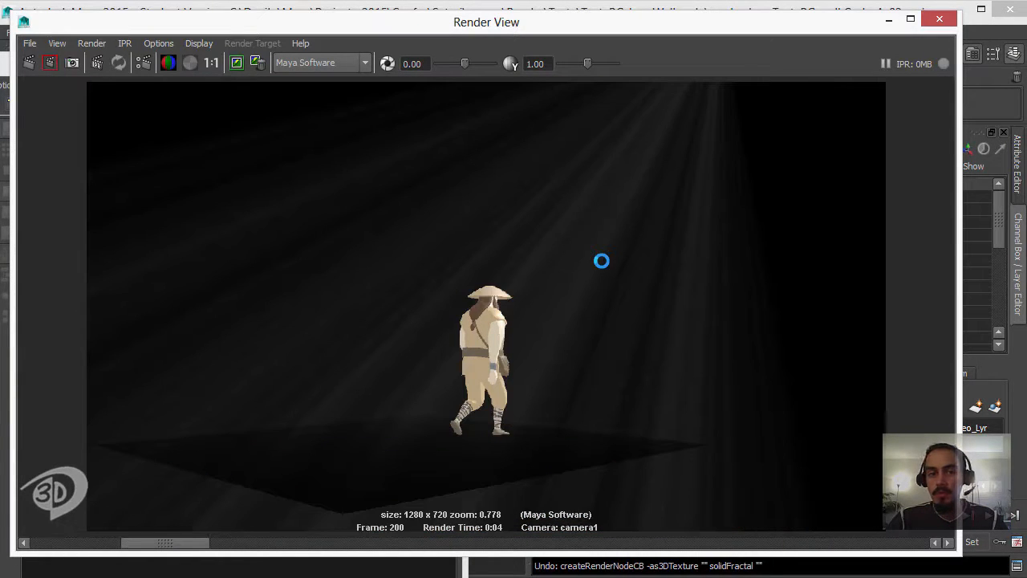
key("Left")
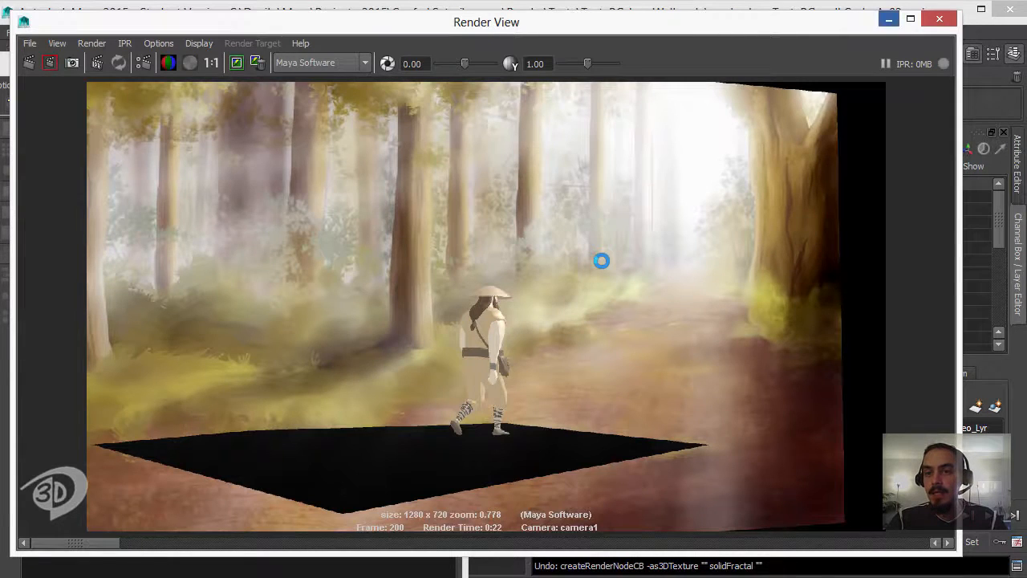
left_click(889, 18)
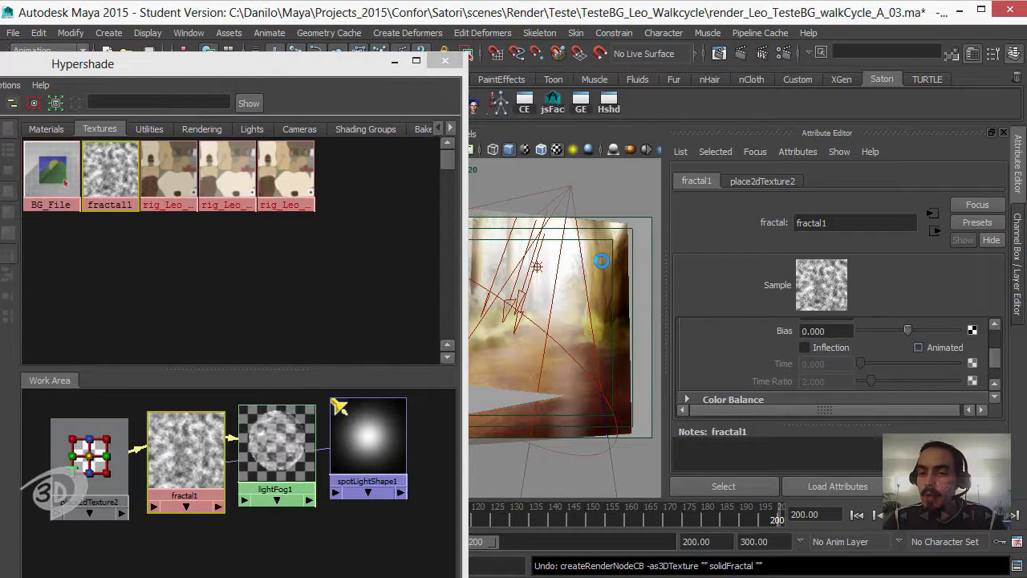
- Enable Animated on fractal1 and set a key on its Time value of 0 at frame 1
left_click(919, 348)
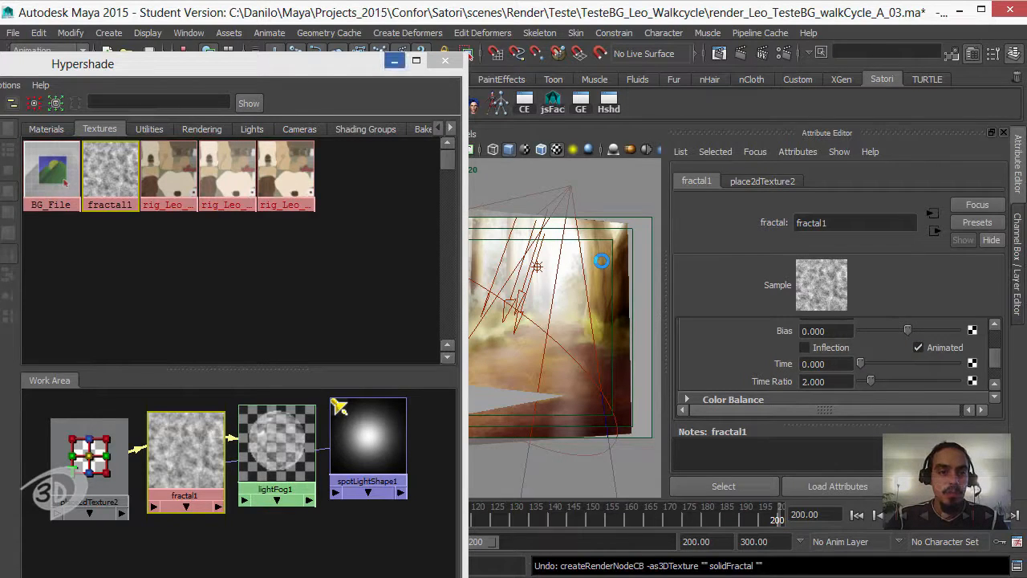
left_click(394, 61)
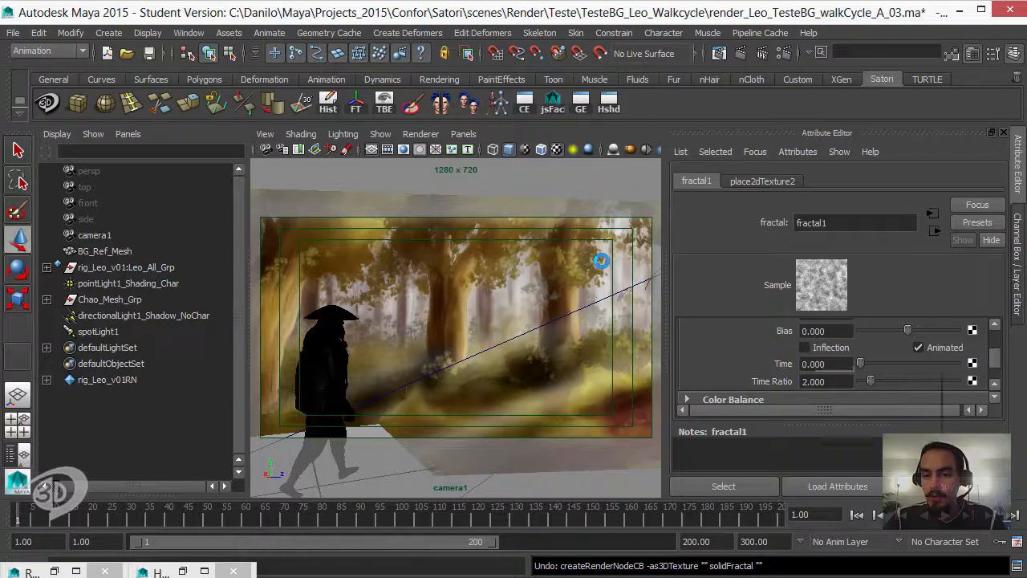
right_click(810, 366)
left_click(834, 386)
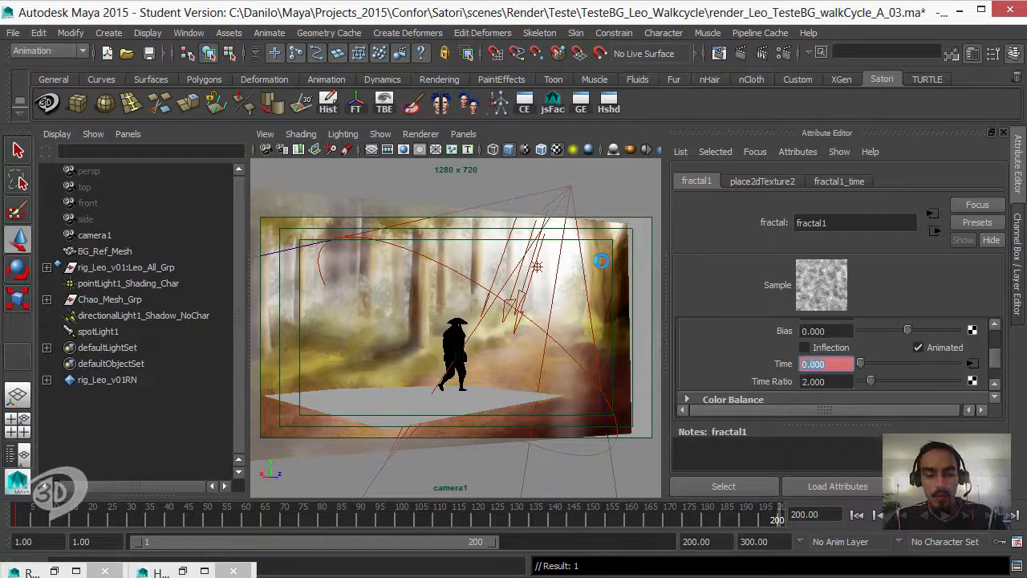
- Set fractal1's Time to 3 at frame 200 and key it
type("3")
key("Return")
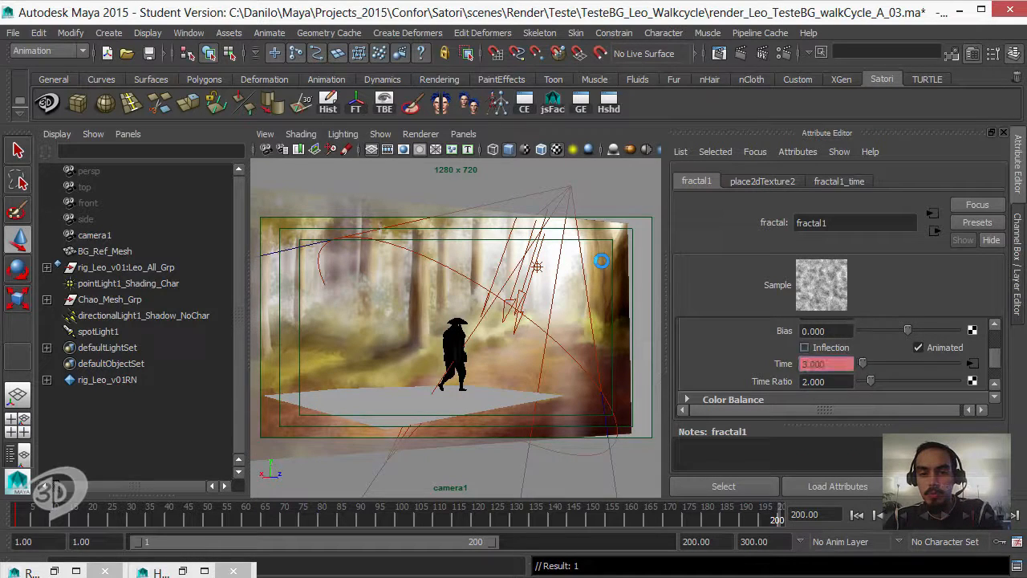
right_click(802, 365)
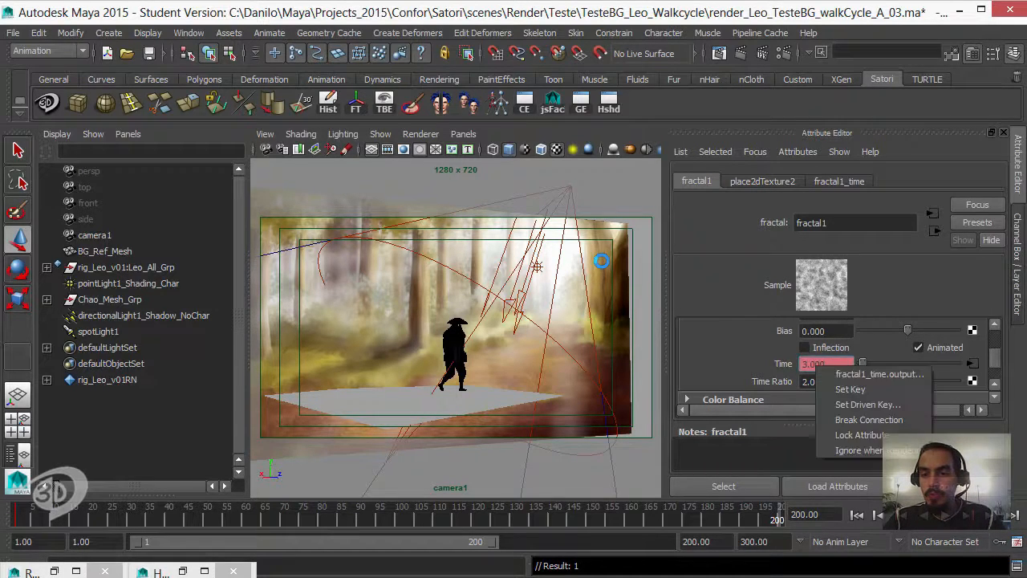
left_click(834, 384)
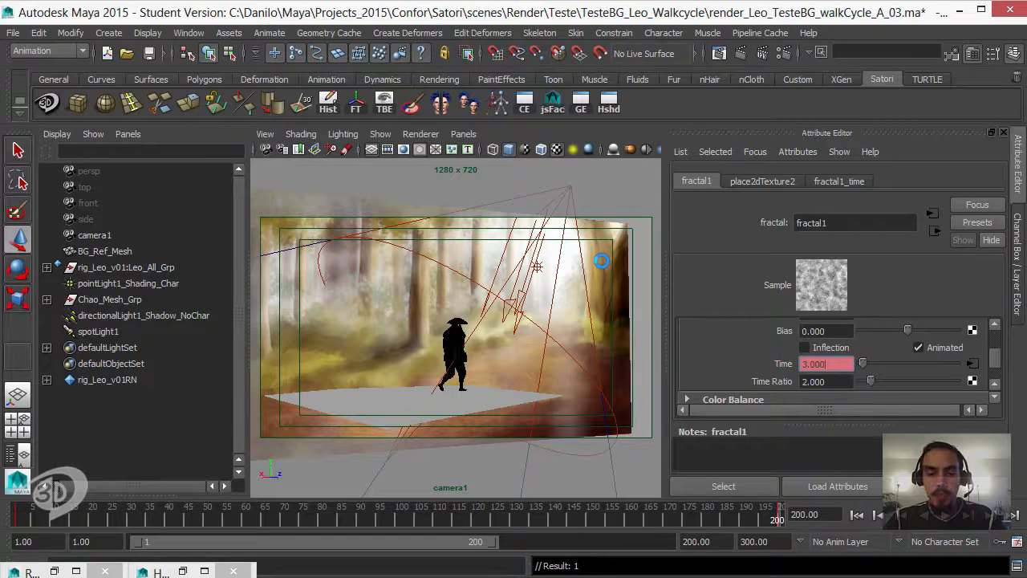
- Render frames 200 and 195 with the background layer hidden and keep the frame 195 image for comparison
key("ctrl+a")
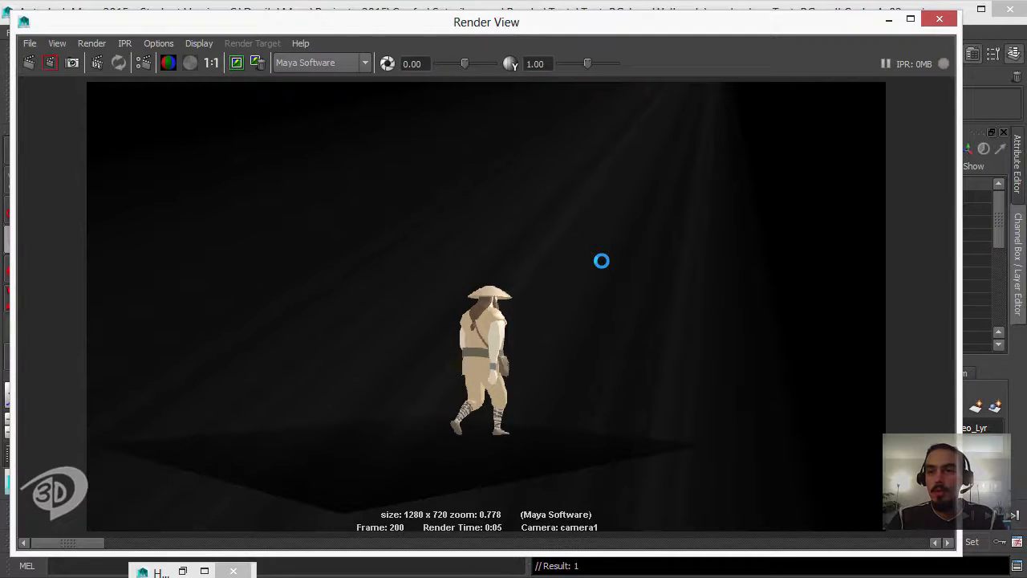
left_click(888, 19)
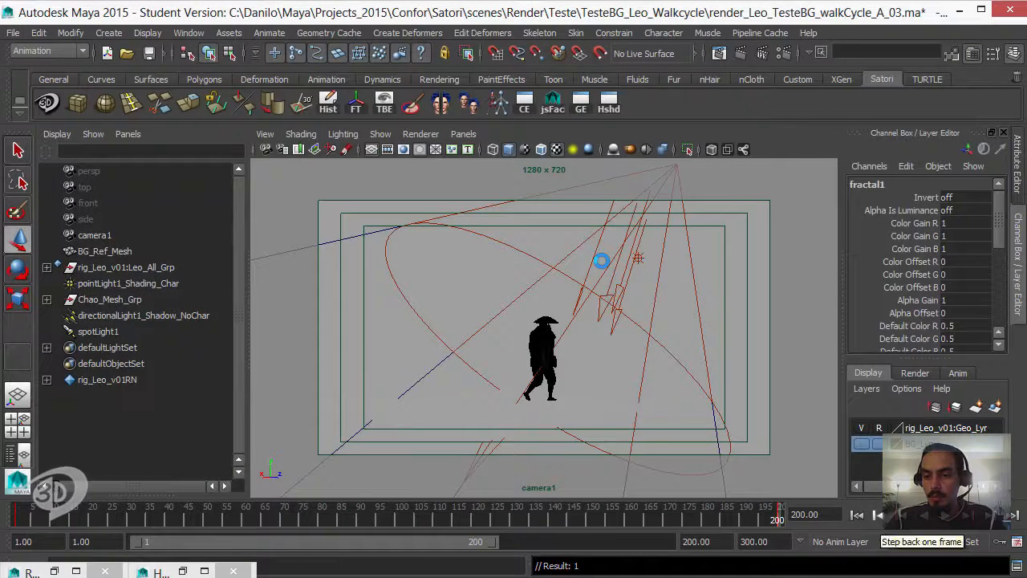
left_click(878, 515)
left_click(878, 516)
left_click(877, 515)
left_click(877, 516)
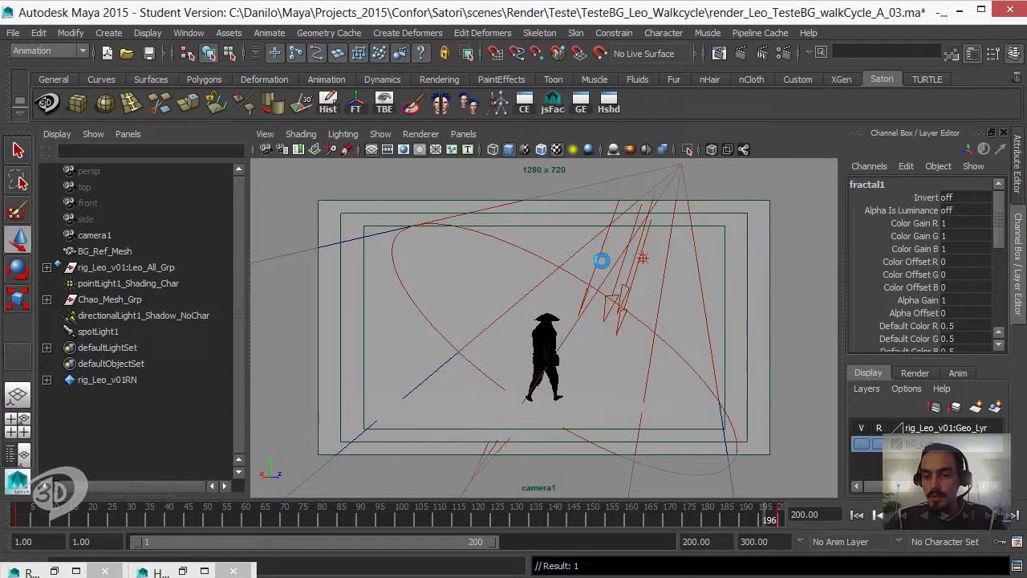
left_click(877, 515)
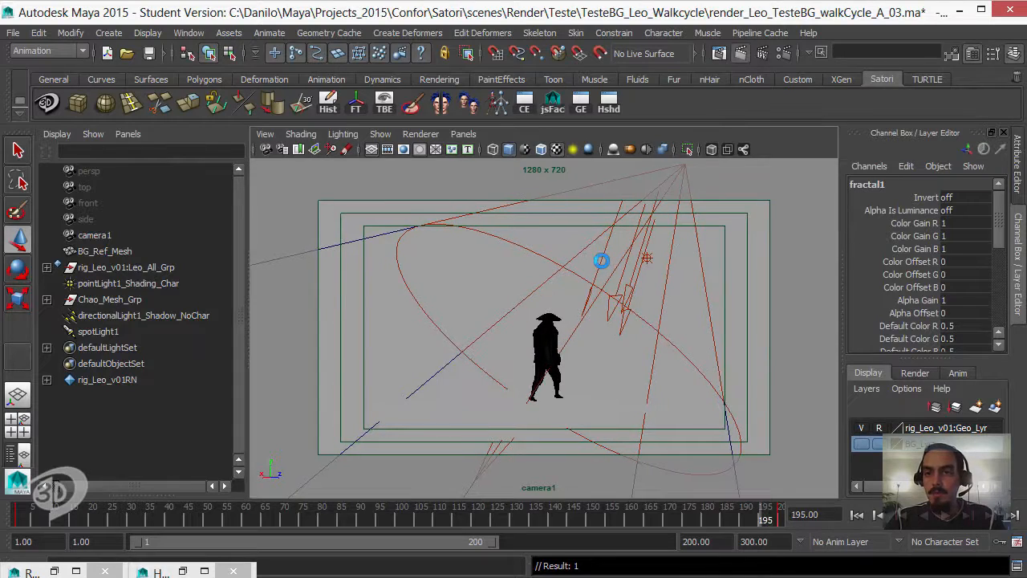
left_click(741, 53)
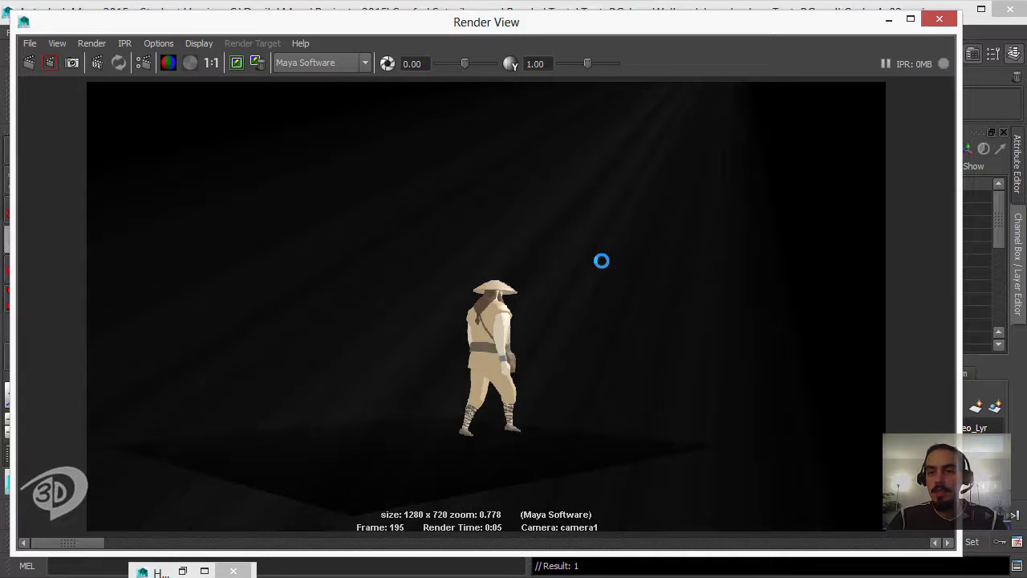
left_click(237, 62)
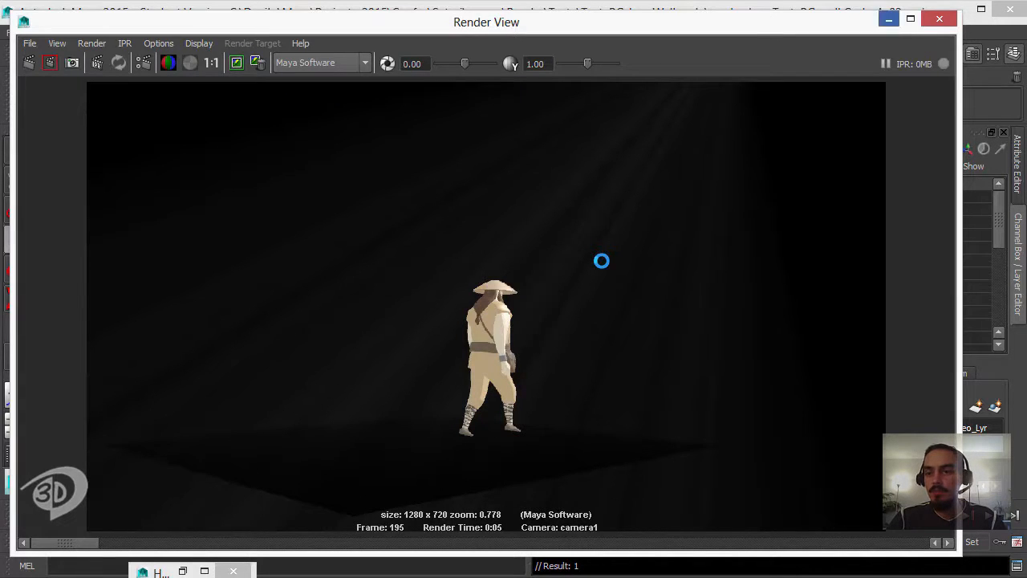
left_click(889, 19)
- Move the current time back to frame 190
left_click(877, 514)
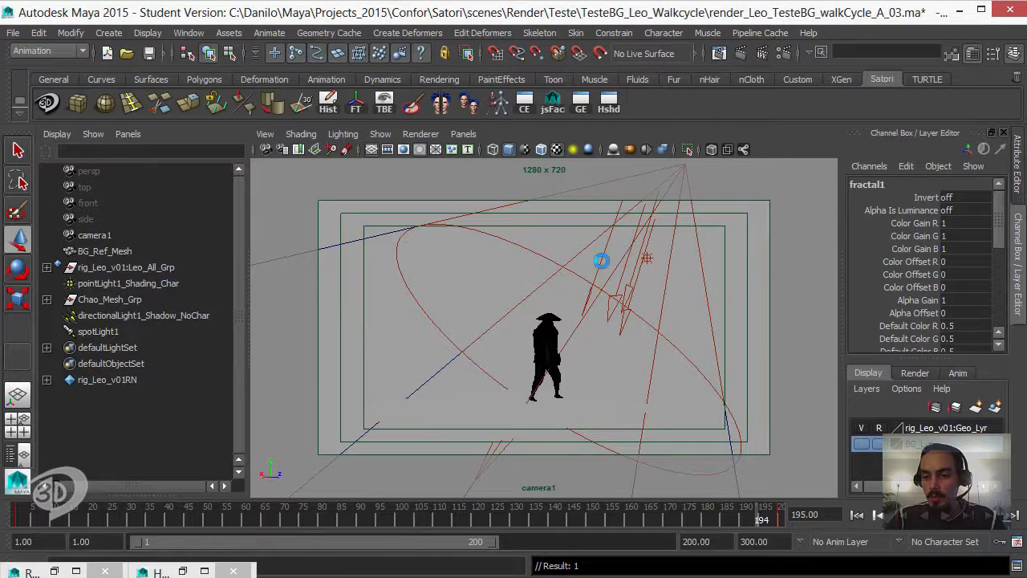
left_click(877, 515)
left_click(877, 514)
left_click(877, 514)
left_click(877, 515)
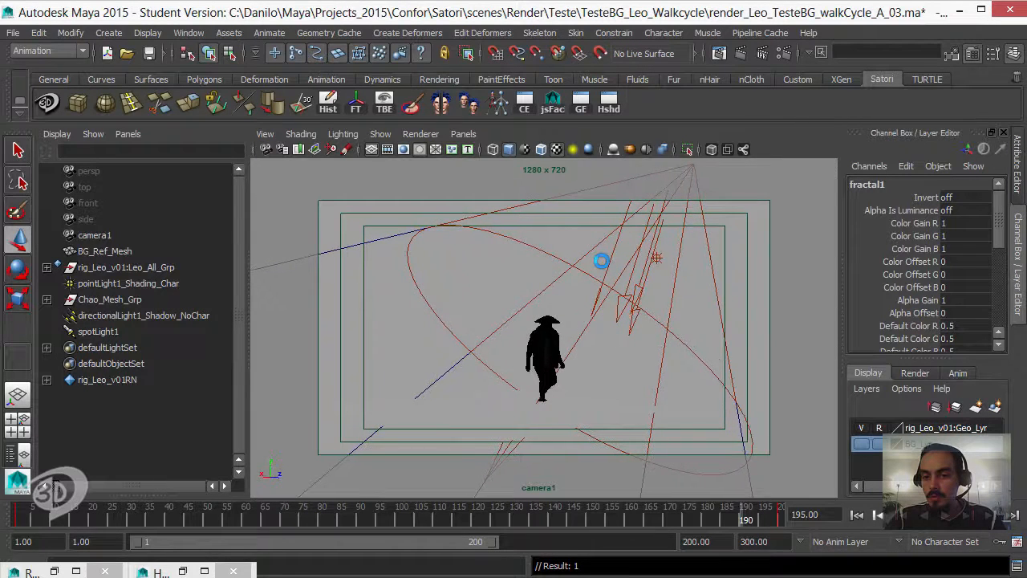